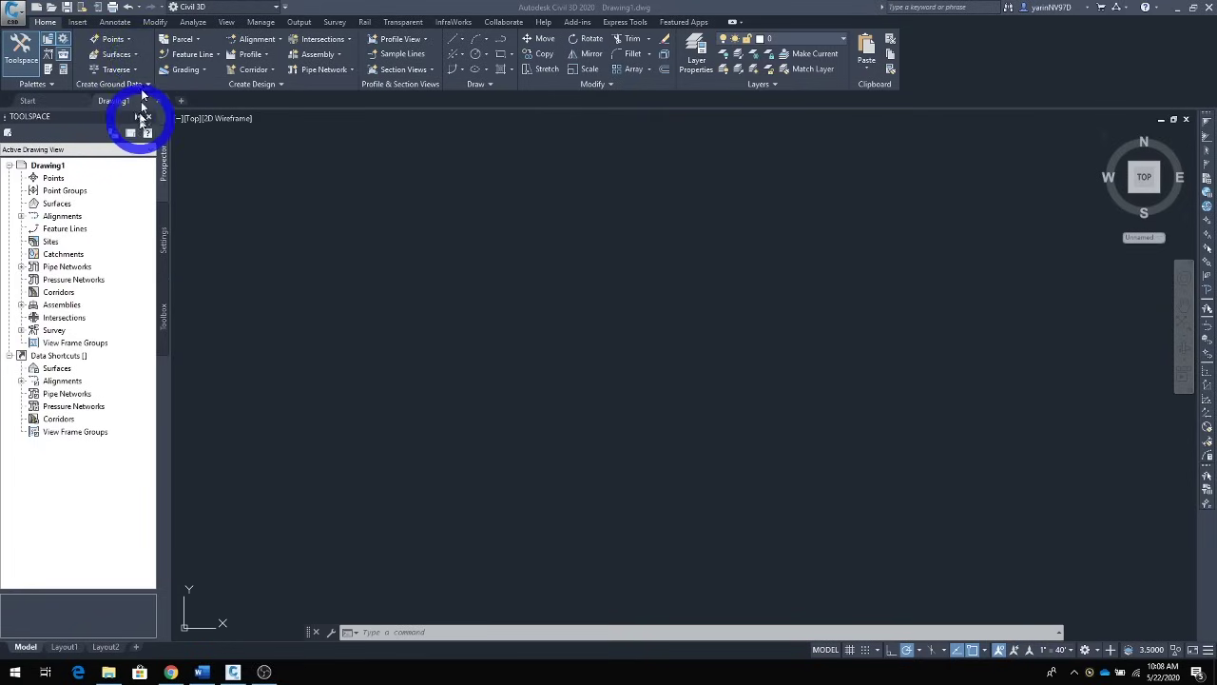
Start a point import using the CSV file CIVE 2300 Point Data new from the desktop as the source
{"action": "left_click", "coordinate": [126, 41]}
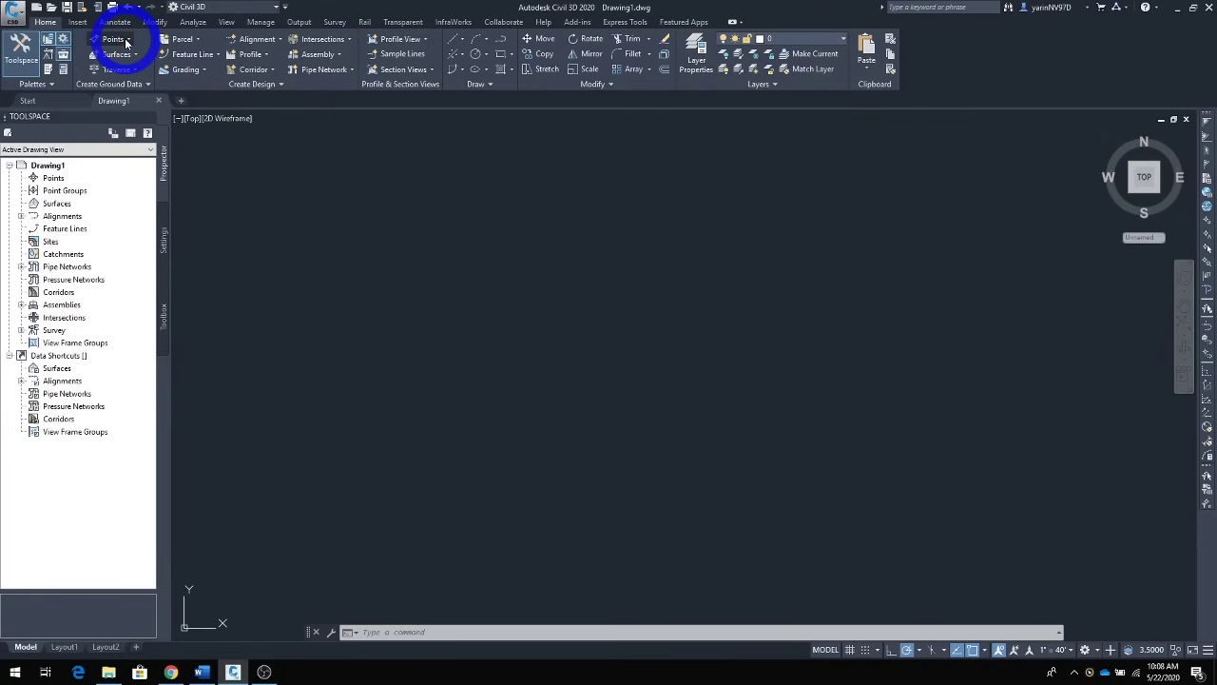
{"action": "left_click", "coordinate": [127, 41]}
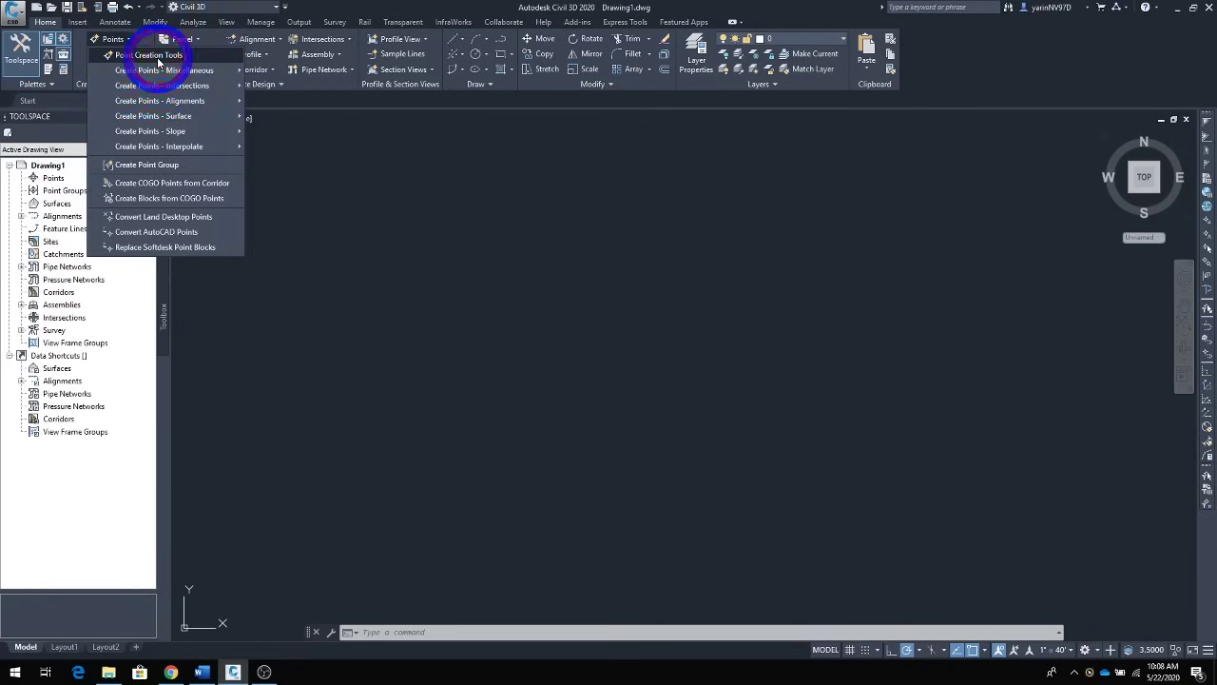
{"action": "left_click", "coordinate": [150, 55]}
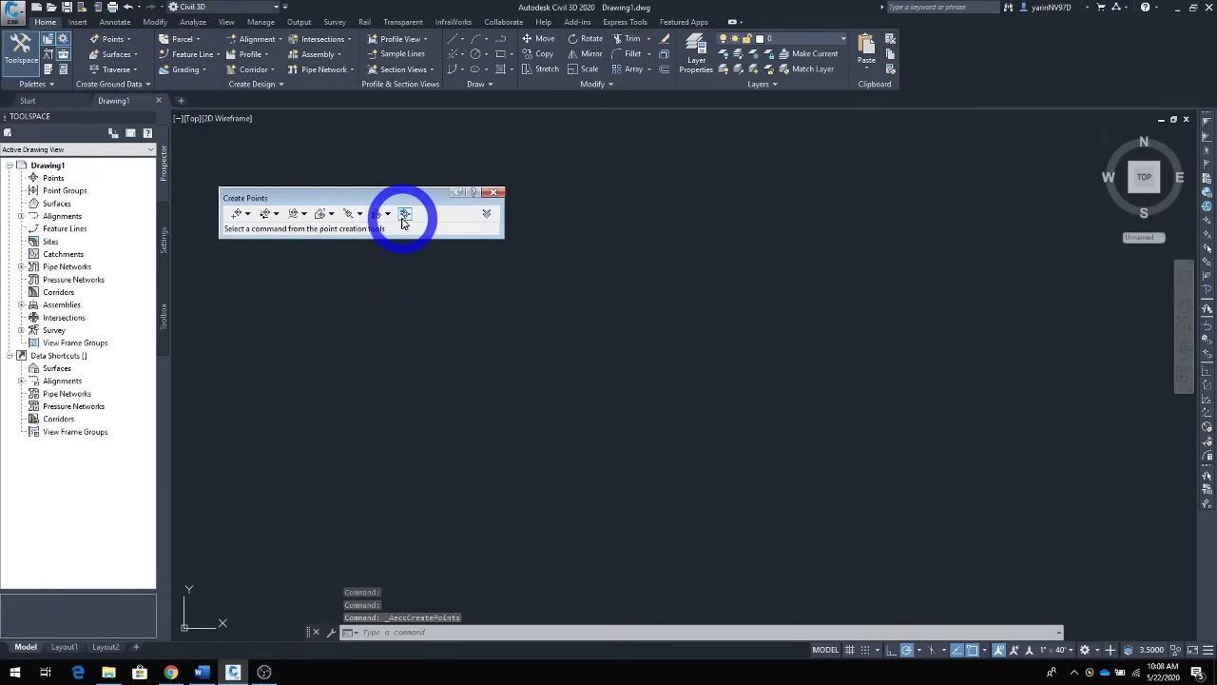
{"action": "left_click", "coordinate": [405, 217]}
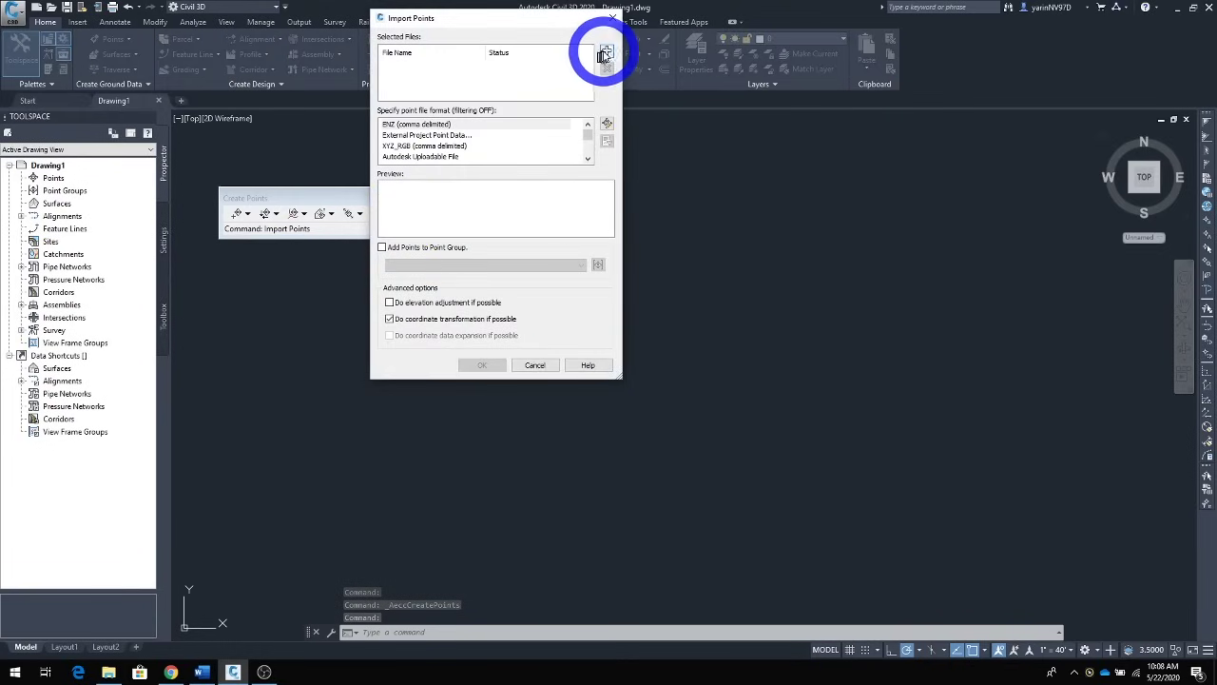
{"action": "left_click", "coordinate": [606, 52]}
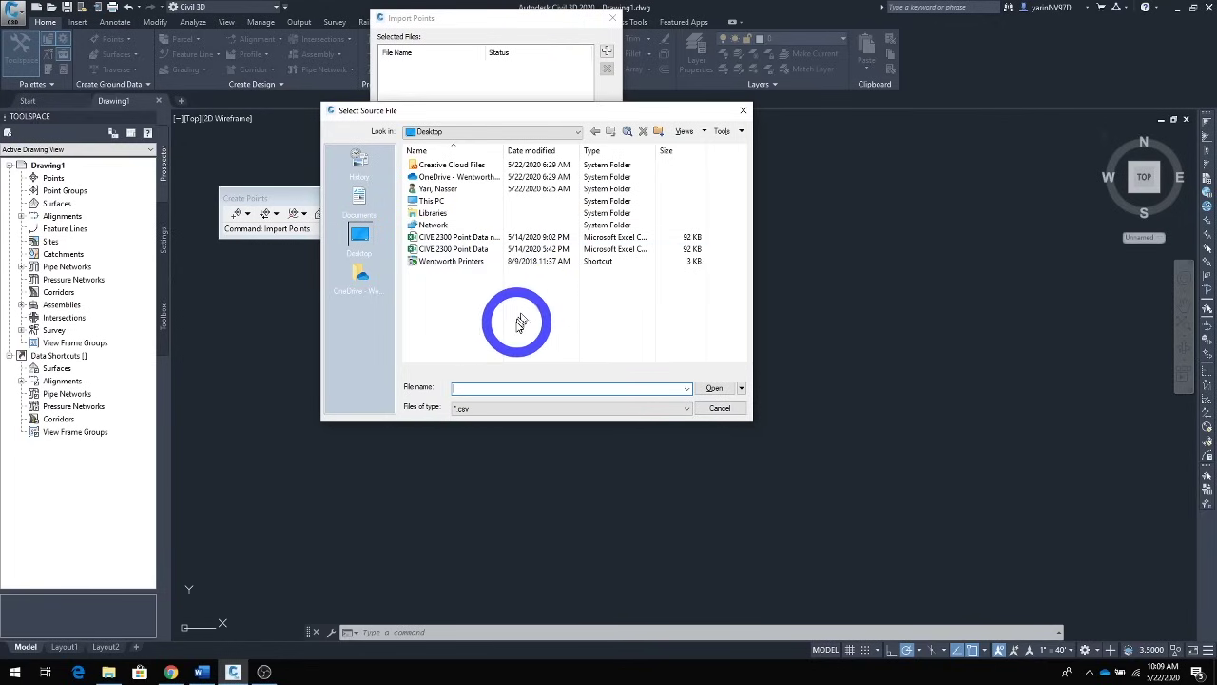
{"action": "left_click", "coordinate": [459, 238]}
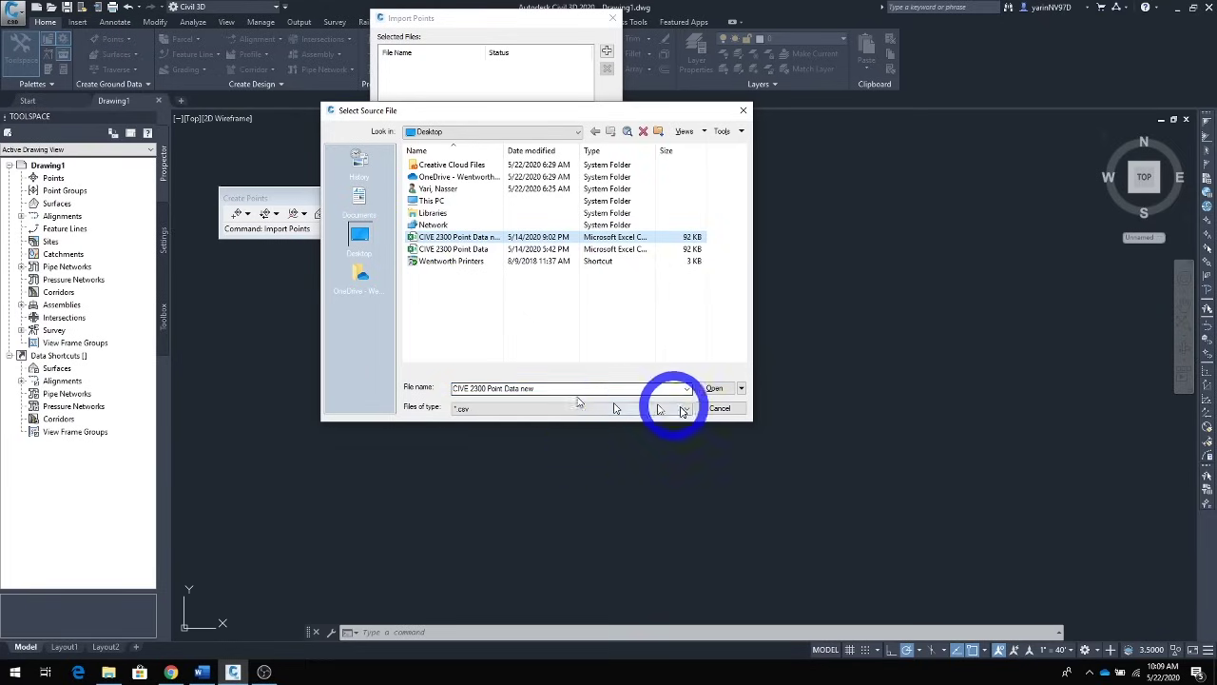
{"action": "left_click", "coordinate": [714, 388]}
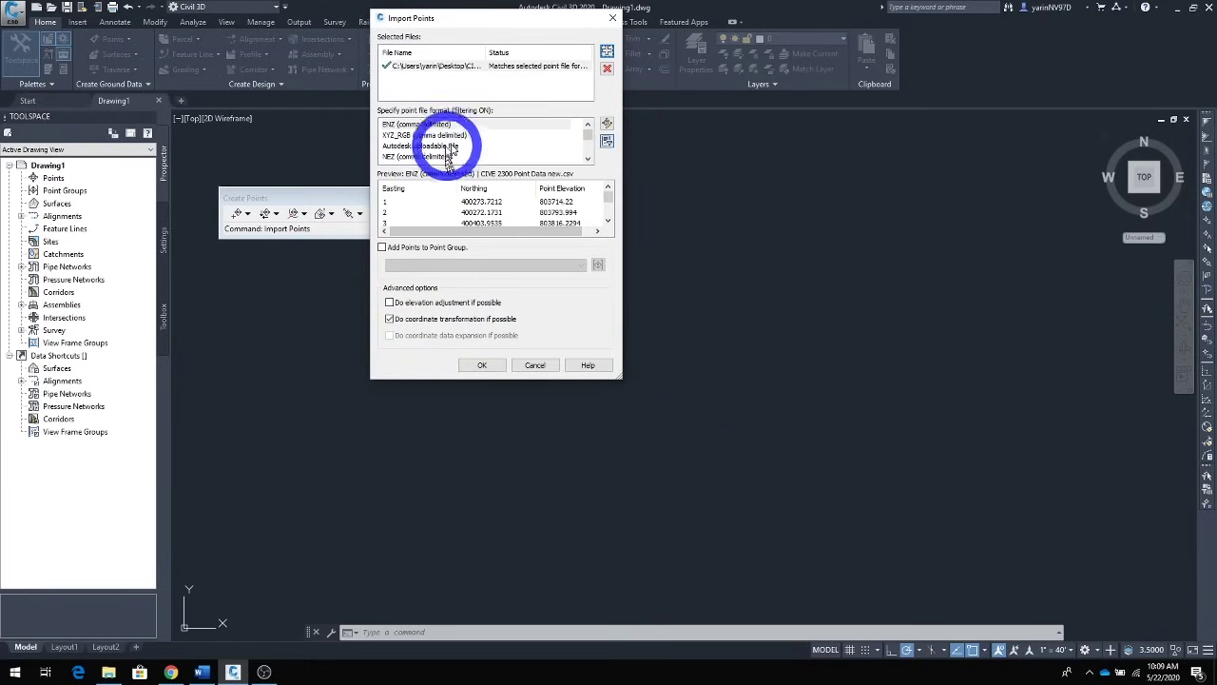
Import the points in PNEZ (comma delimited) format with coordinate transformation enabled, and close the point creation tools
{"action": "left_click_drag", "start_coordinate": [587, 141], "coordinate": [457, 169]}
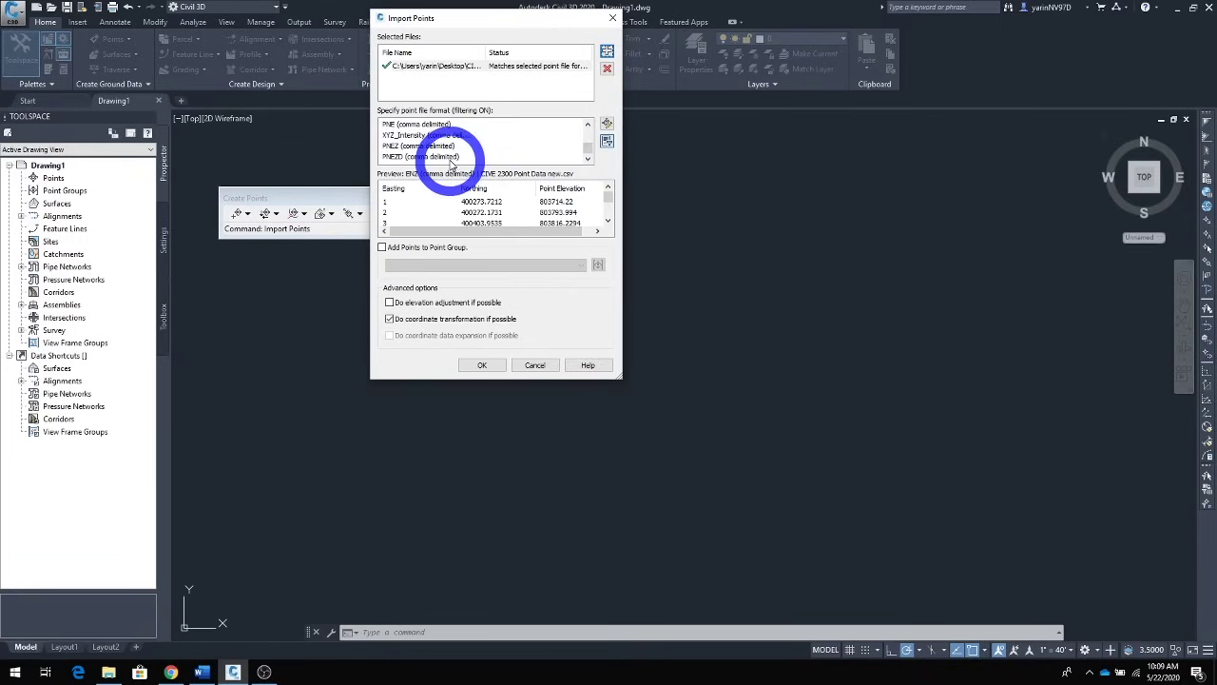
{"action": "left_click", "coordinate": [454, 146]}
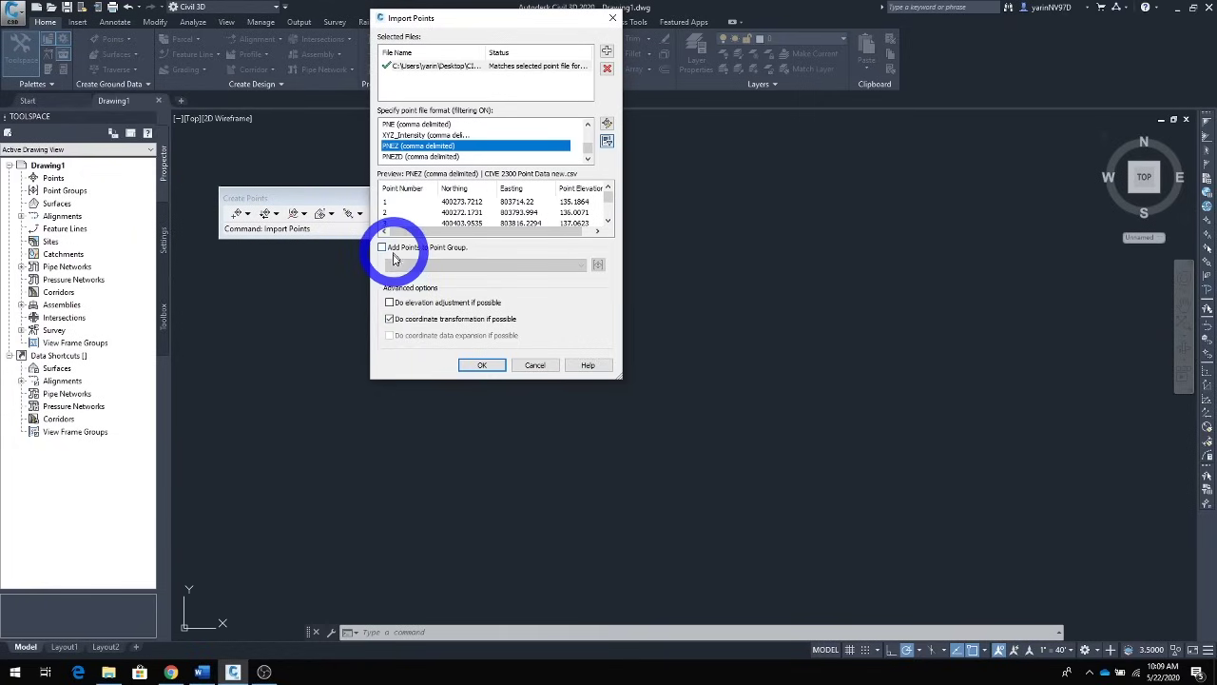
{"action": "left_click", "coordinate": [396, 320]}
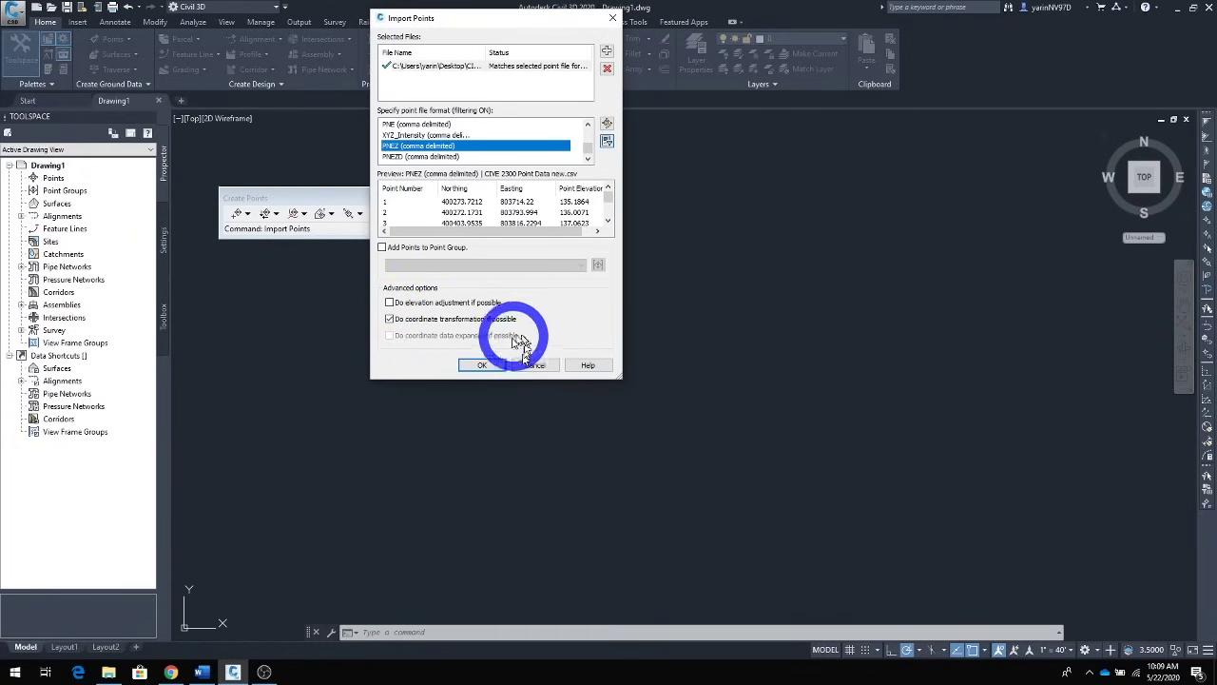
{"action": "left_click", "coordinate": [485, 367]}
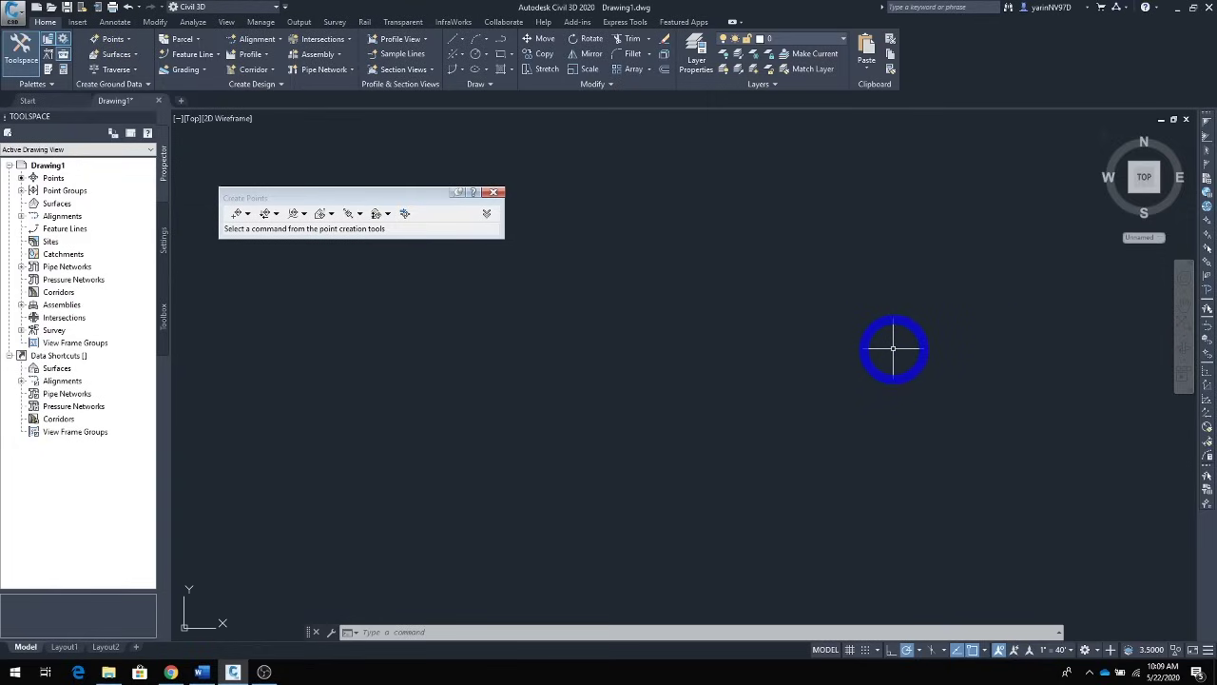
{"action": "left_click", "coordinate": [1184, 328]}
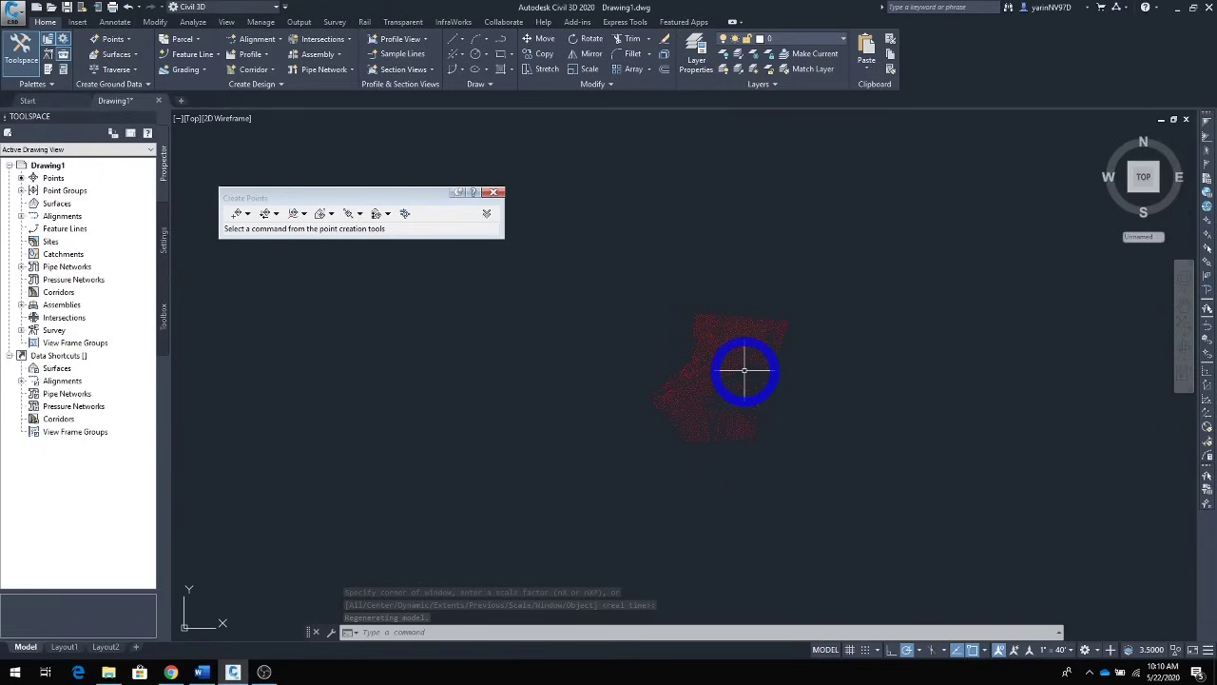
{"action": "left_click", "coordinate": [493, 193]}
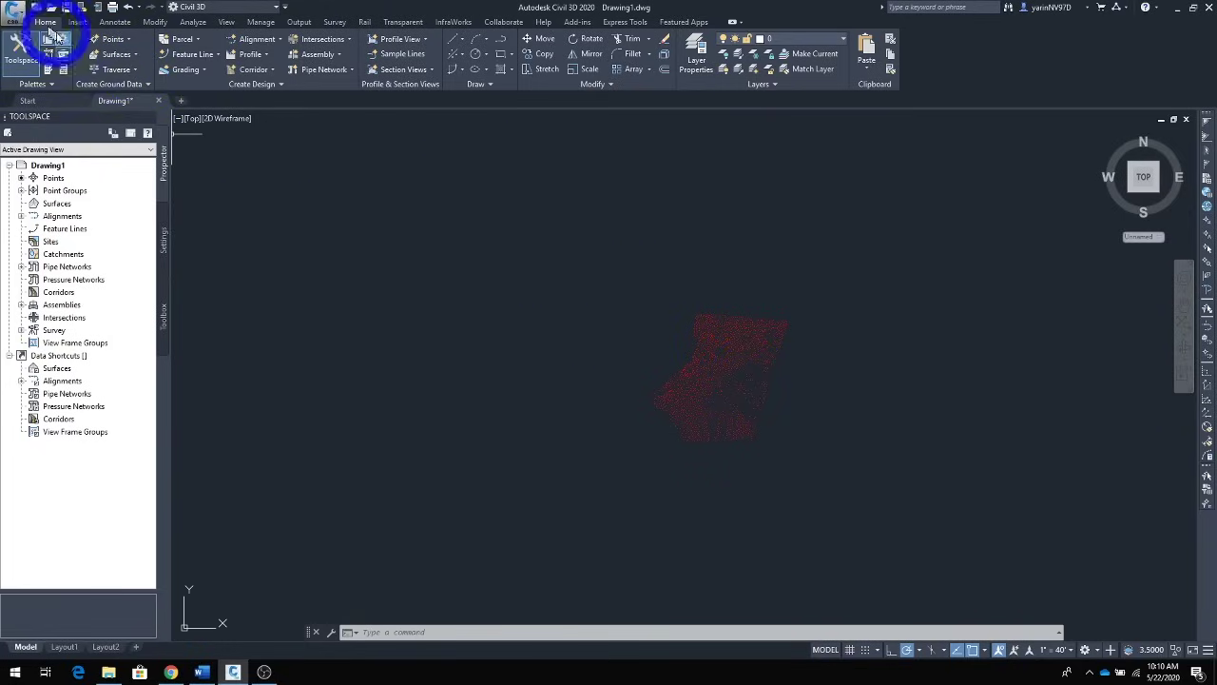
Create a TIN surface named WITEG with the contours 2' and 10' (Background) style
{"action": "left_click", "coordinate": [131, 55]}
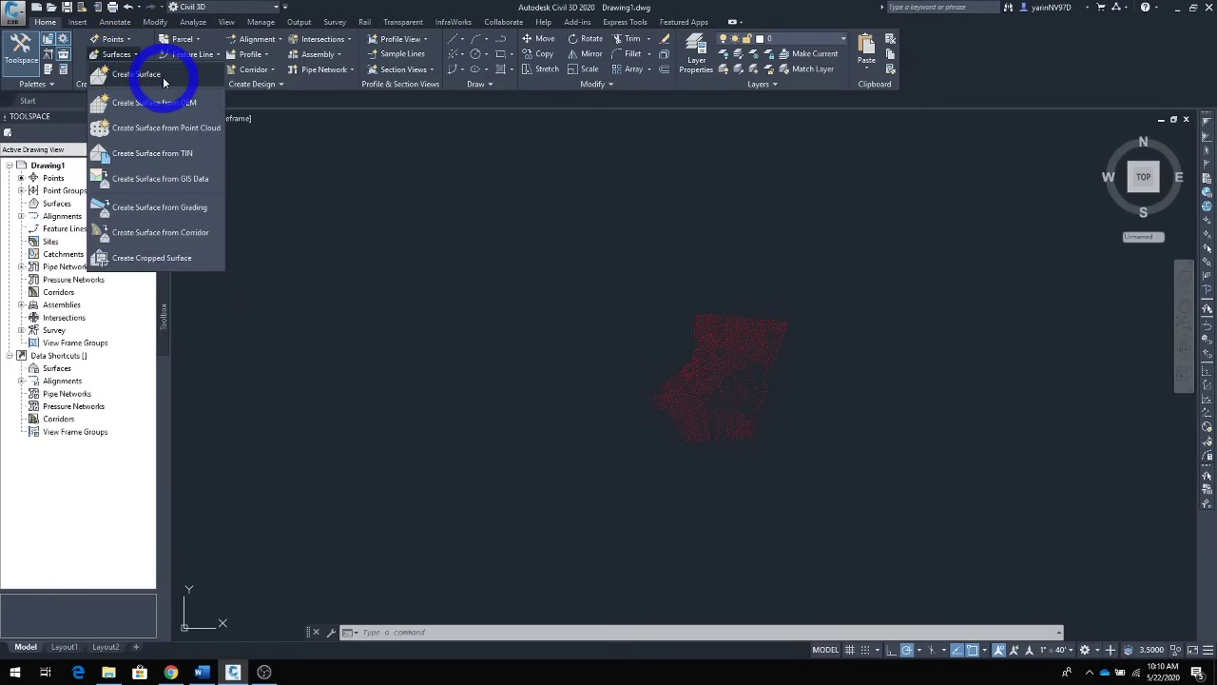
{"action": "left_click", "coordinate": [155, 74]}
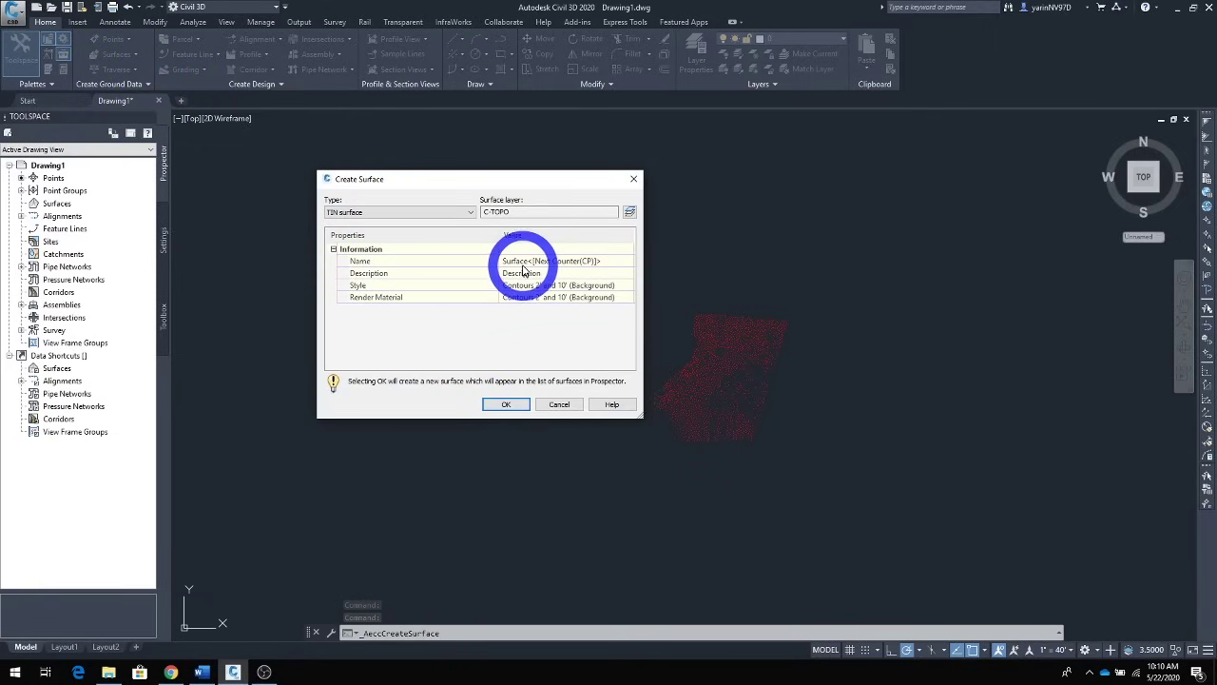
{"action": "left_click", "coordinate": [521, 263]}
{"action": "left_click_drag", "start_coordinate": [601, 261], "coordinate": [462, 259]}
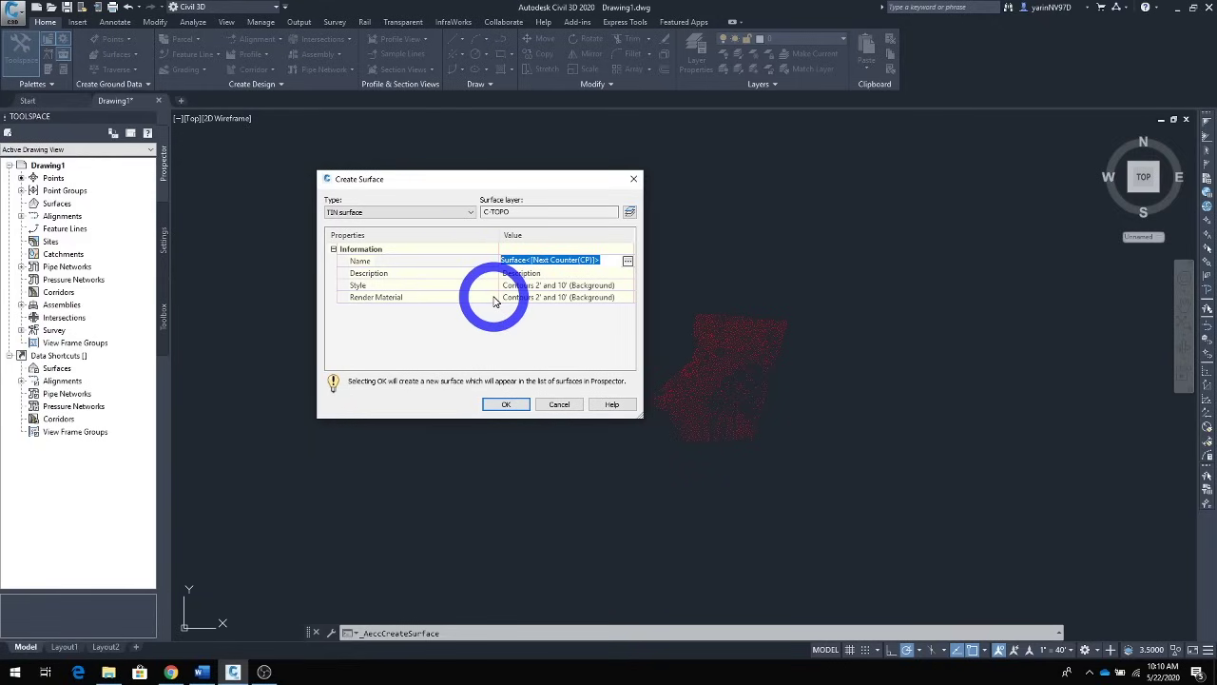
{"action": "type", "text": "WITEC"}
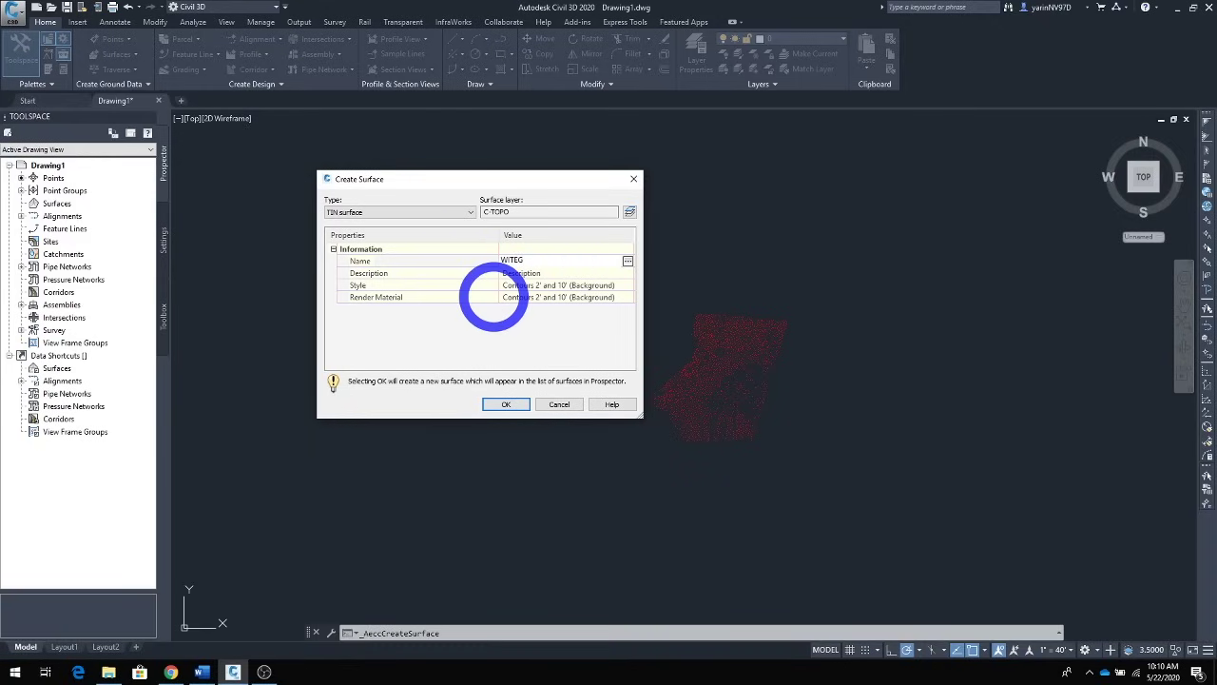
{"action": "left_click", "coordinate": [505, 406]}
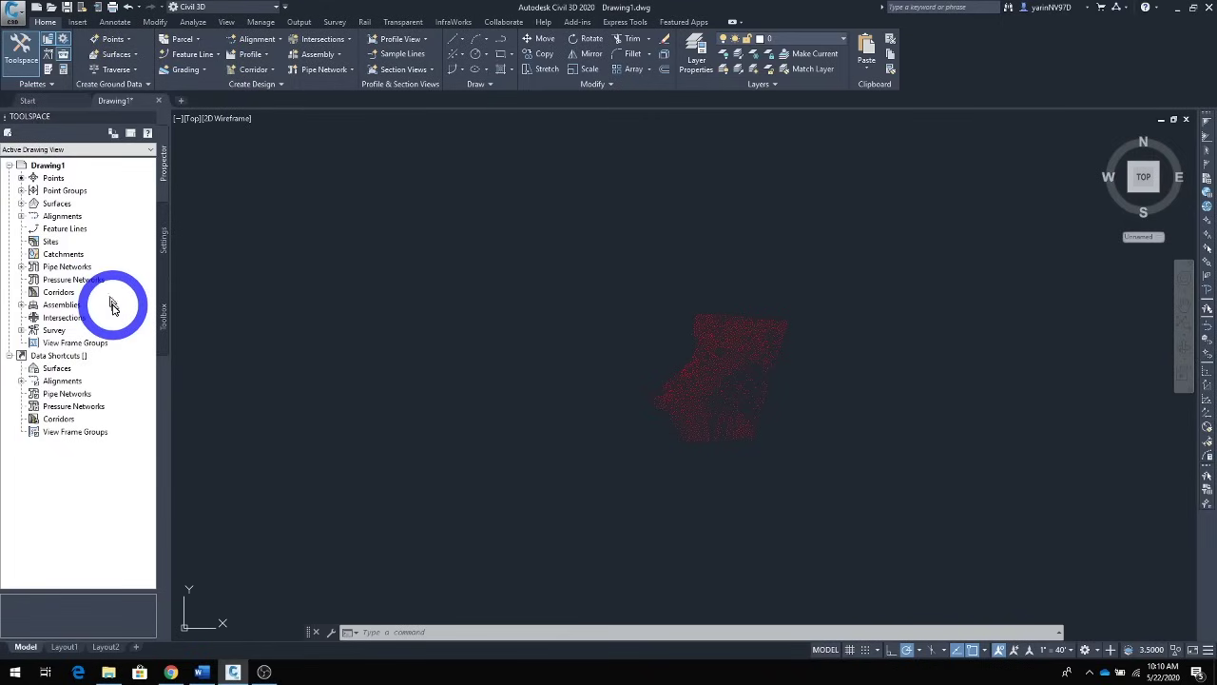
Add the _All Points point group to the definition of the WITEG surface
{"action": "left_click", "coordinate": [29, 68]}
{"action": "left_click", "coordinate": [25, 66]}
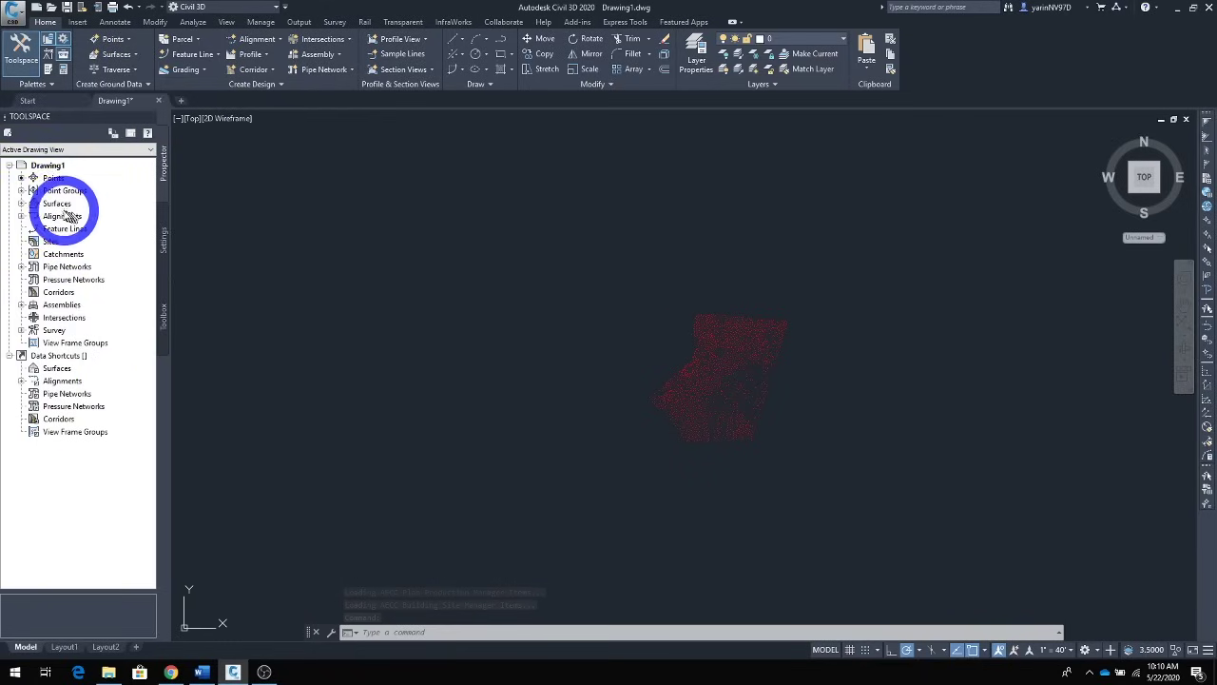
{"action": "left_click", "coordinate": [22, 203]}
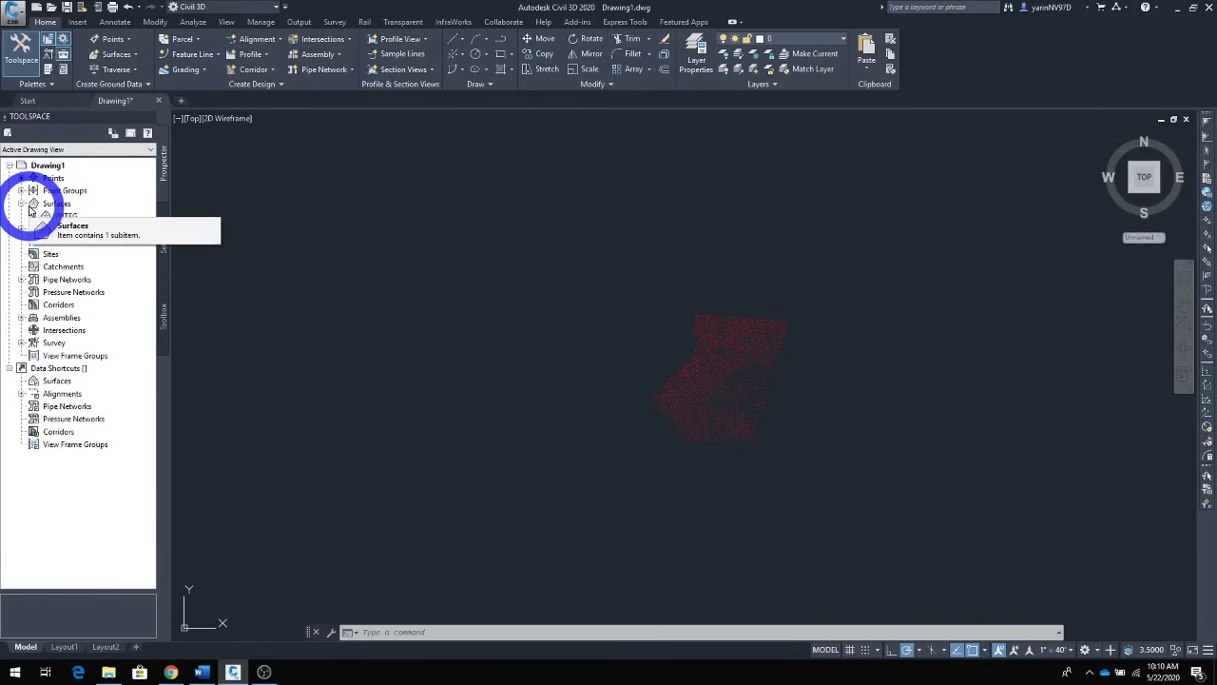
{"action": "left_click", "coordinate": [33, 216]}
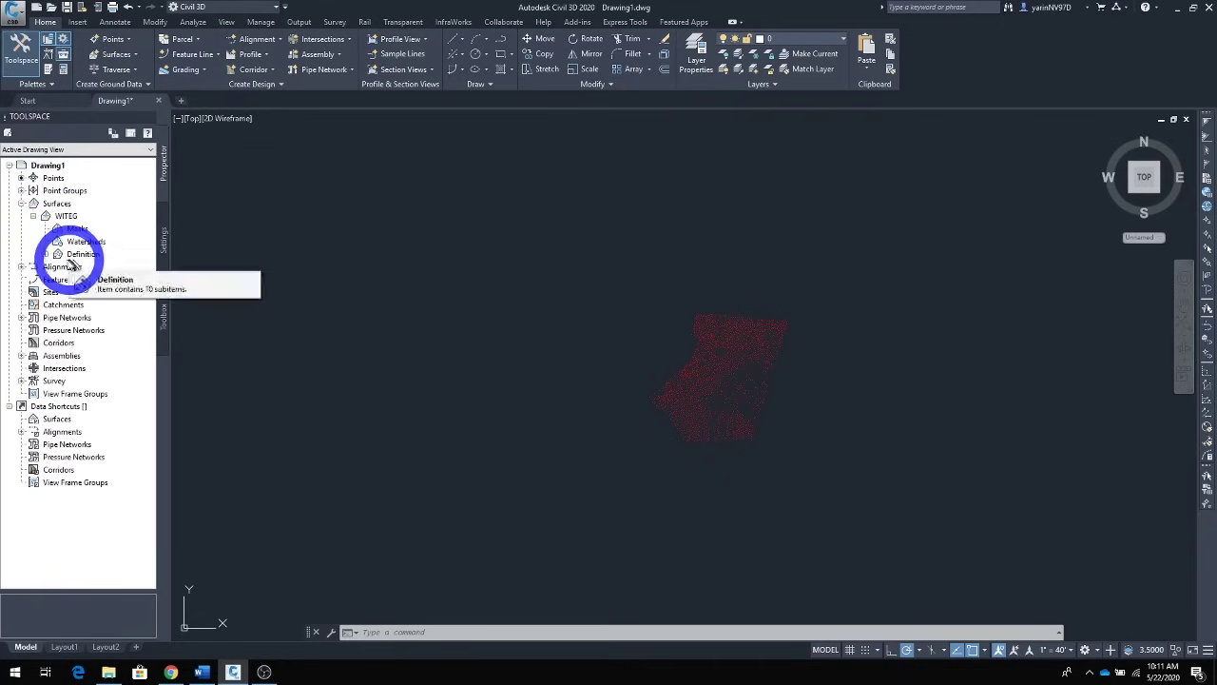
{"action": "left_click", "coordinate": [46, 255]}
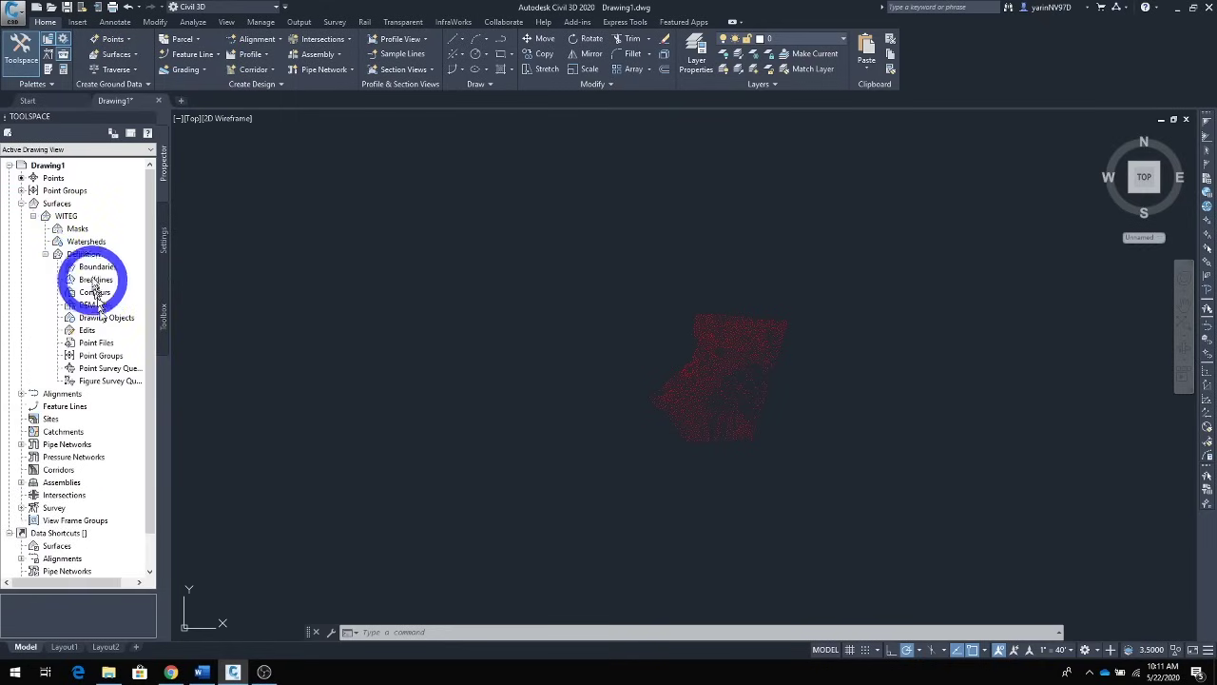
{"action": "right_click", "coordinate": [101, 357]}
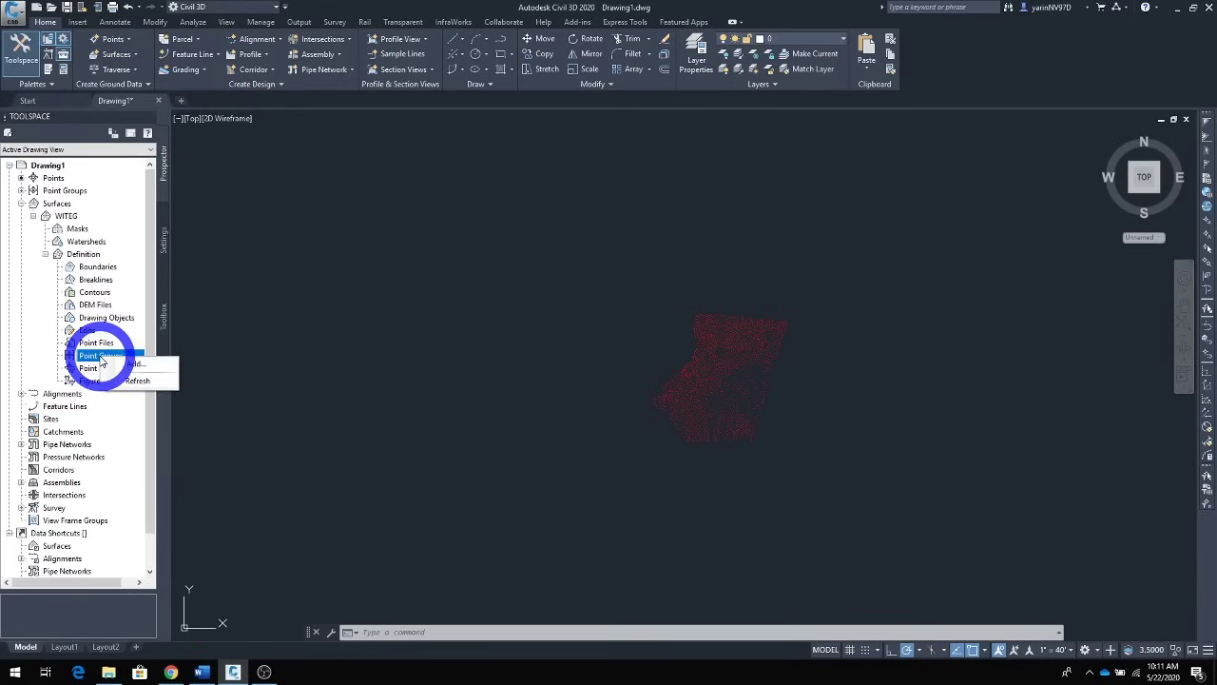
{"action": "left_click", "coordinate": [144, 367]}
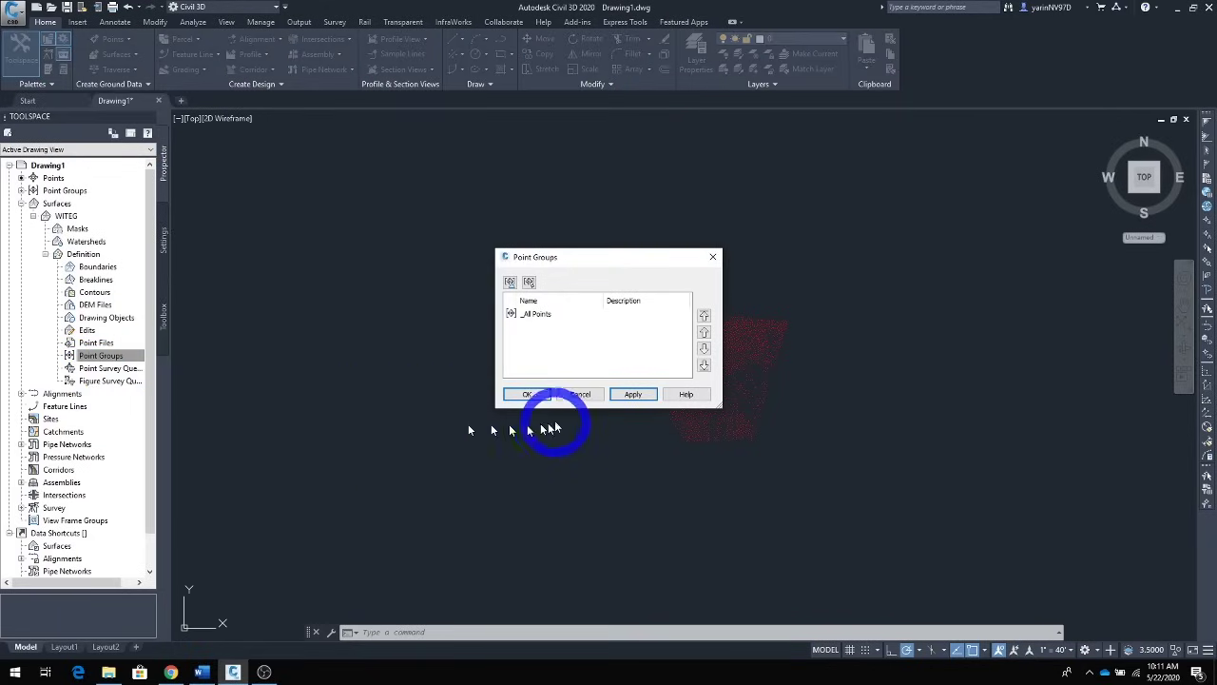
{"action": "left_click", "coordinate": [544, 319]}
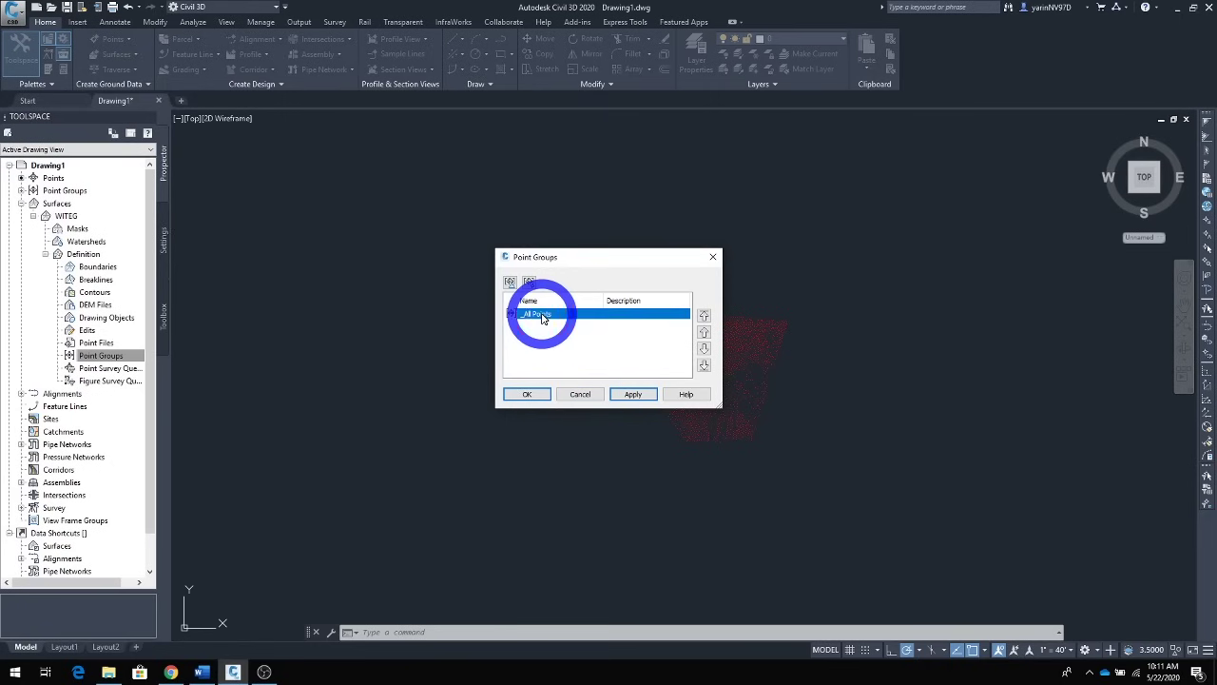
{"action": "left_click", "coordinate": [626, 398]}
{"action": "left_click", "coordinate": [530, 396]}
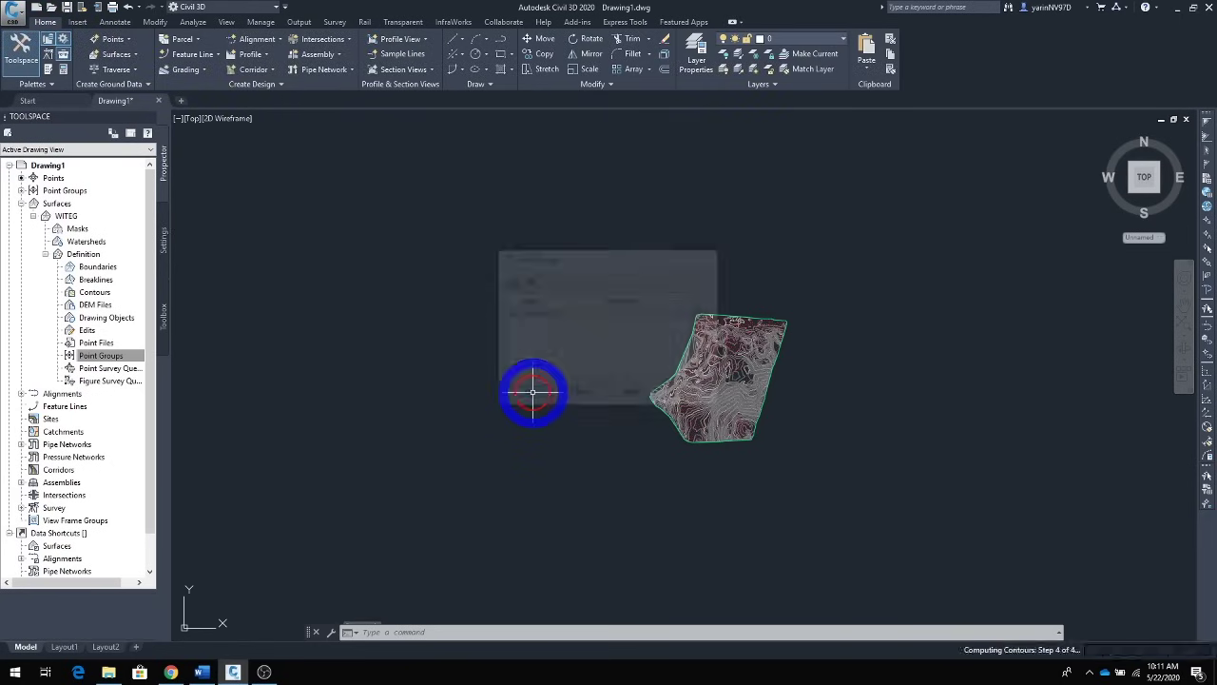
{"action": "scroll", "coordinate": [641, 391], "scroll_direction": "up", "scroll_amount": 5}
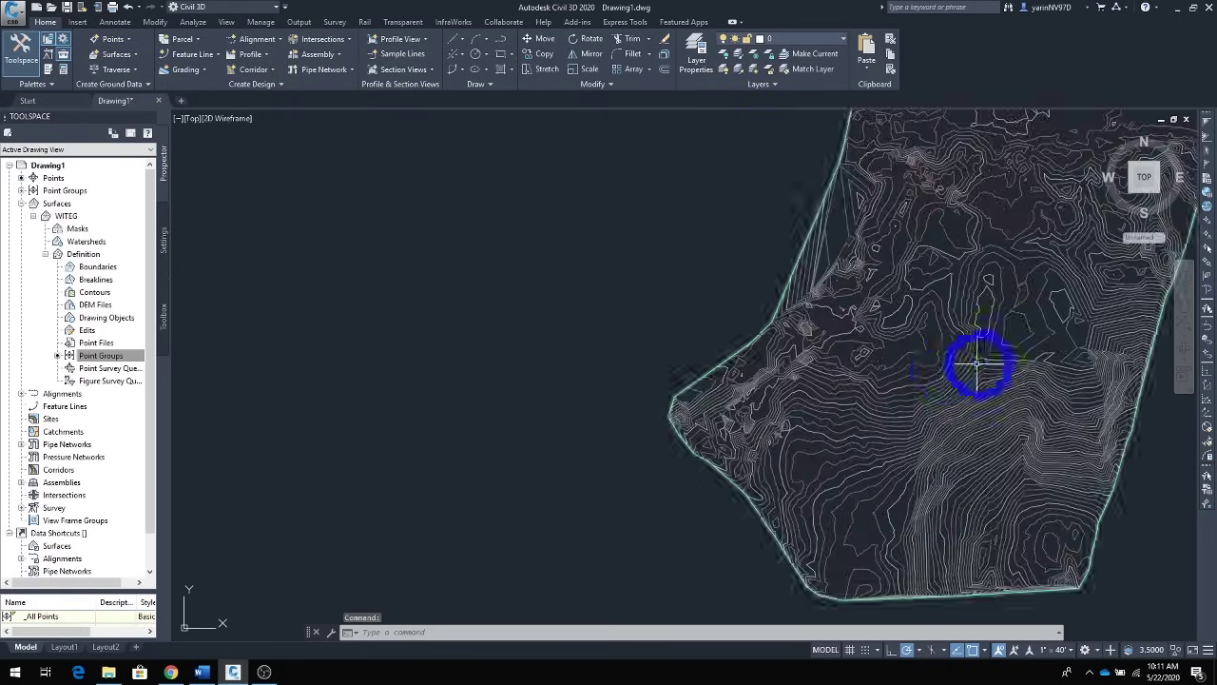
{"action": "scroll", "coordinate": [590, 427], "scroll_direction": "down", "scroll_amount": 2}
{"action": "scroll", "coordinate": [578, 414], "scroll_direction": "down", "scroll_amount": 2}
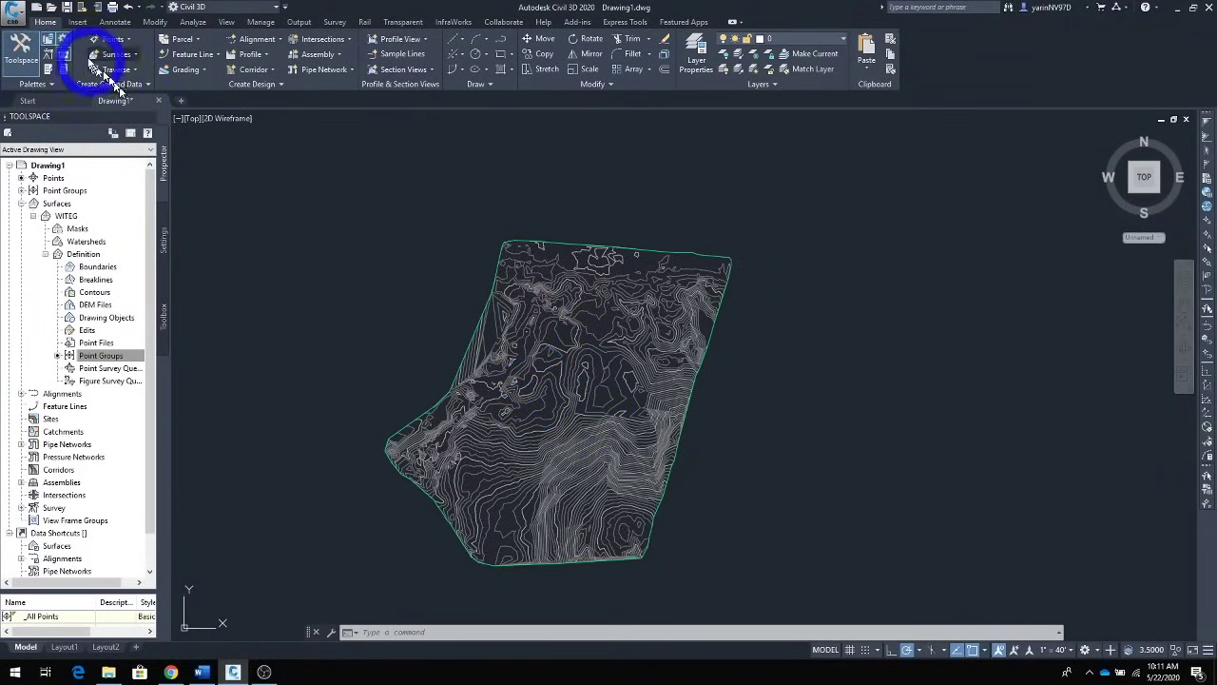
Create a centerline alignment named Alignment WIT with the Proposed style, the All Labels label set and no criteria-based design
{"action": "left_click", "coordinate": [276, 42]}
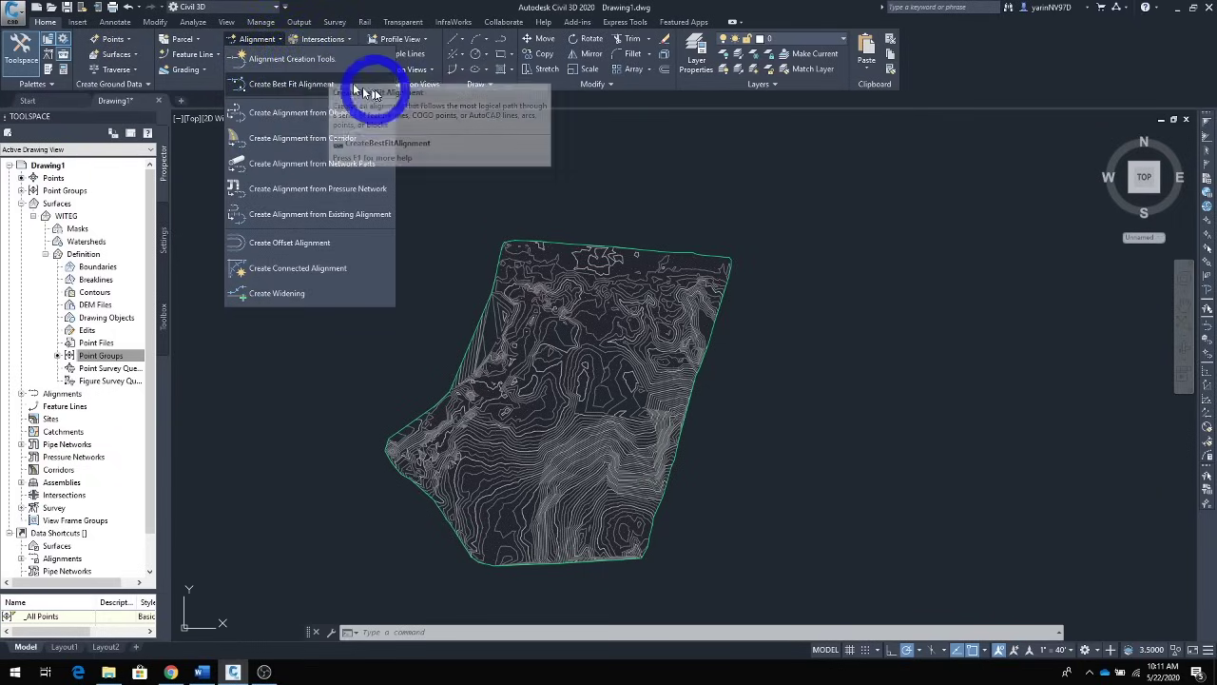
{"action": "left_click", "coordinate": [303, 61]}
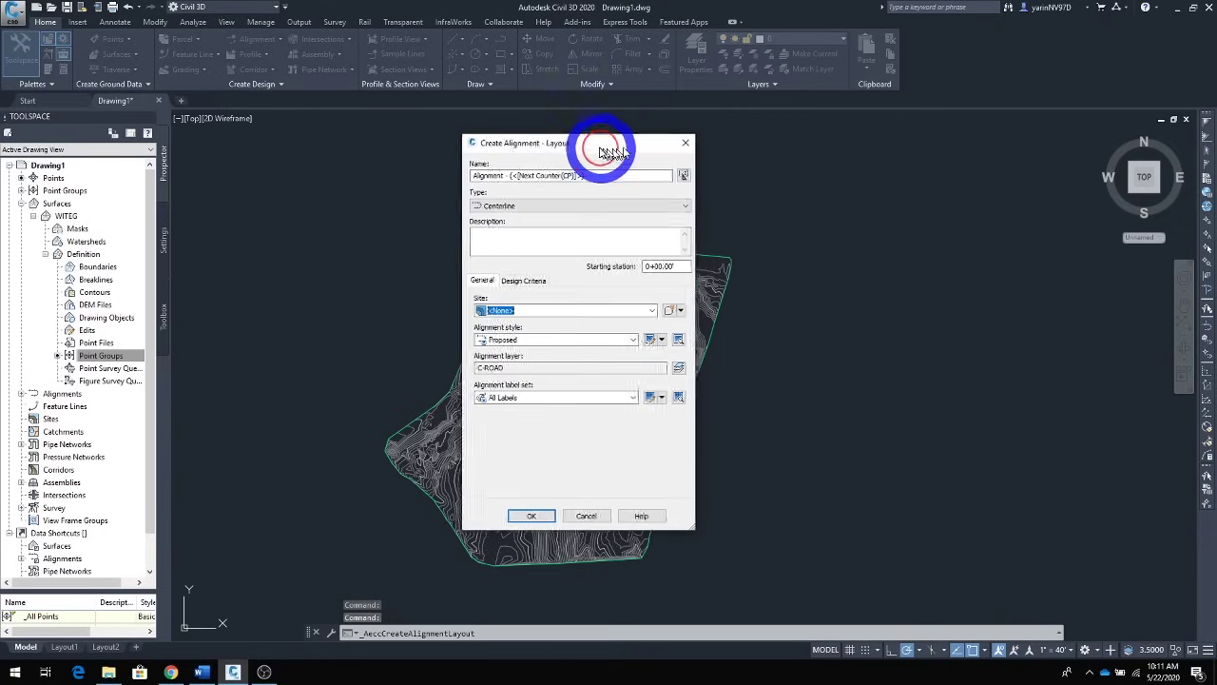
{"action": "left_click_drag", "start_coordinate": [630, 142], "coordinate": [573, 123]}
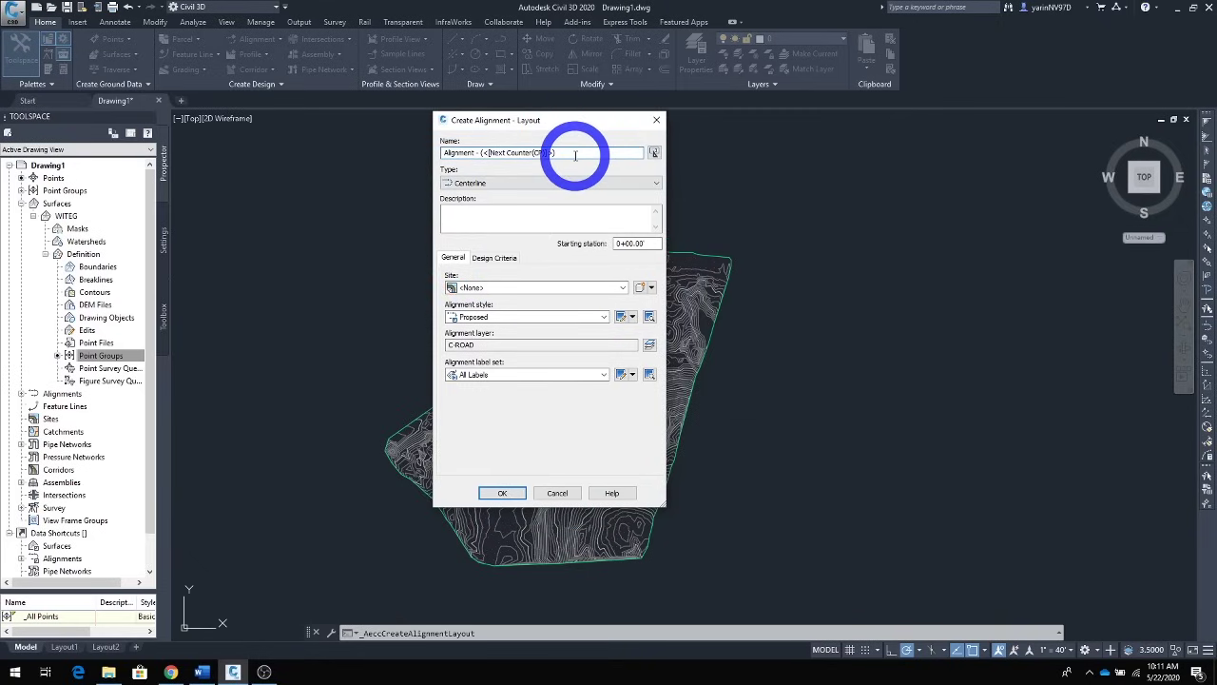
{"action": "left_click_drag", "start_coordinate": [573, 157], "coordinate": [486, 152]}
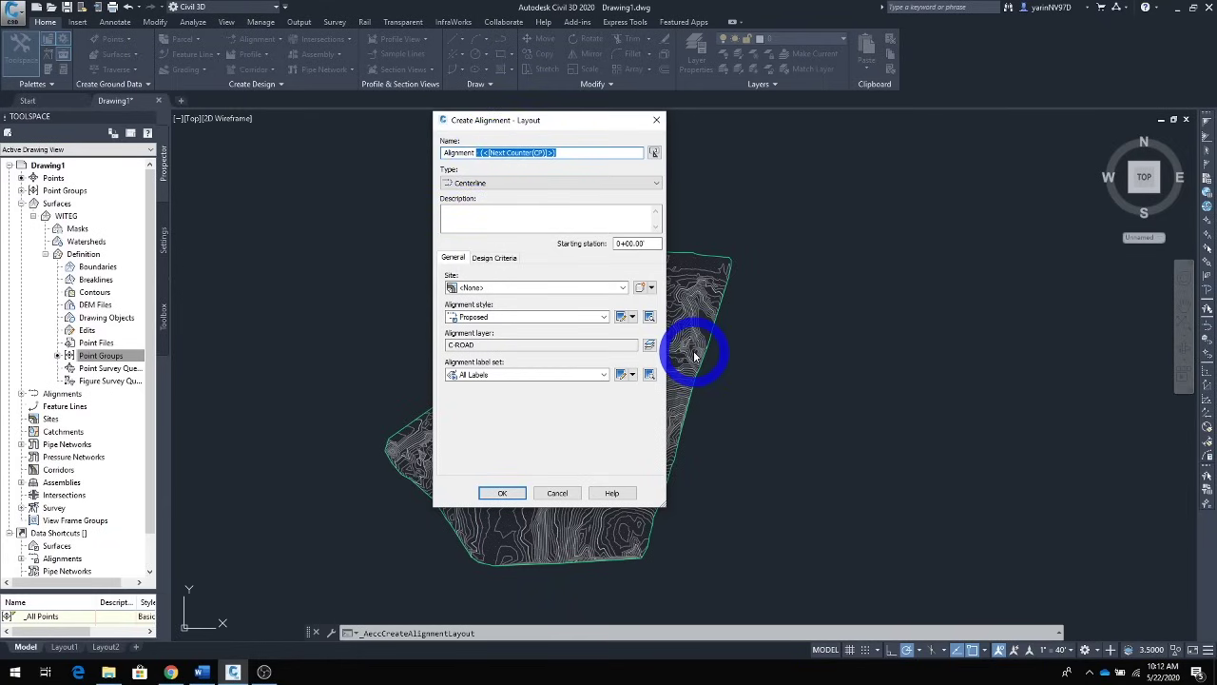
{"action": "type", "text": "WIT"}
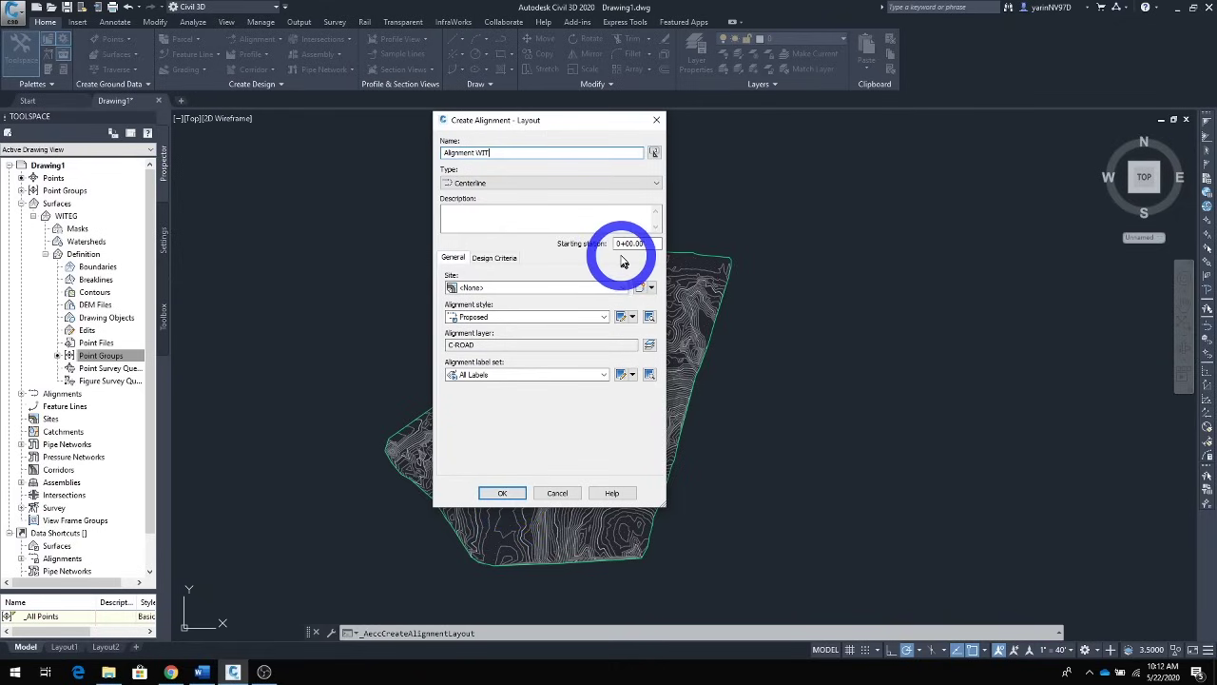
{"action": "left_click", "coordinate": [496, 258]}
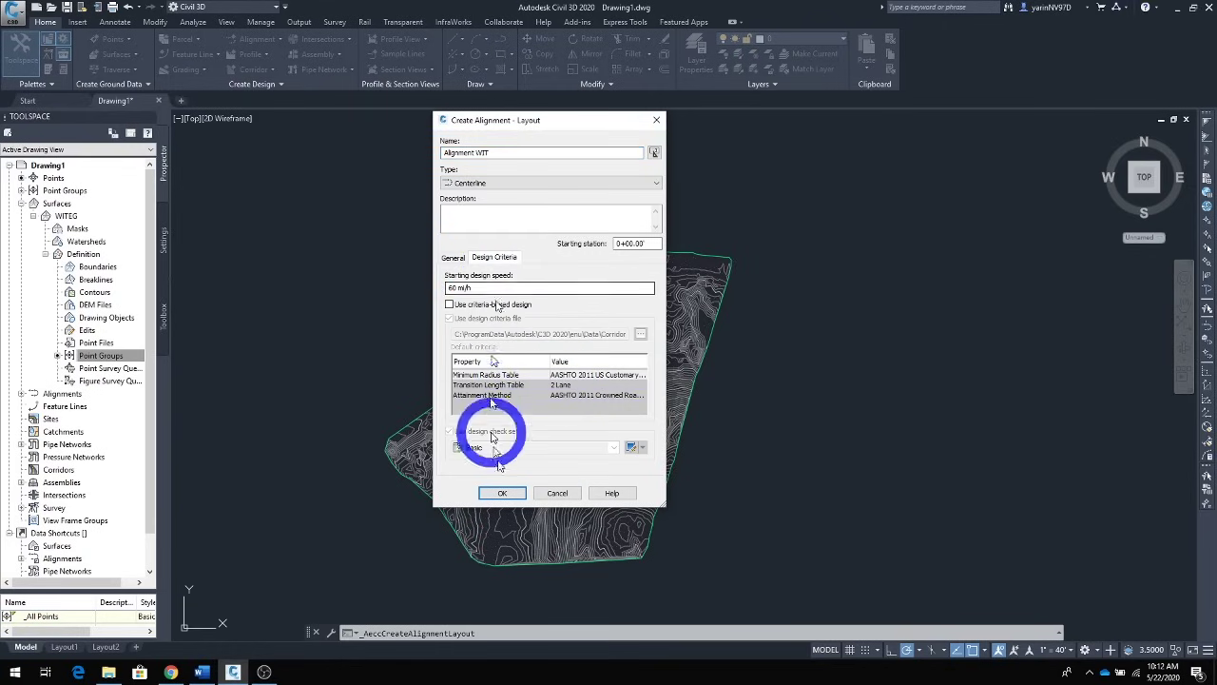
{"action": "left_click", "coordinate": [454, 258]}
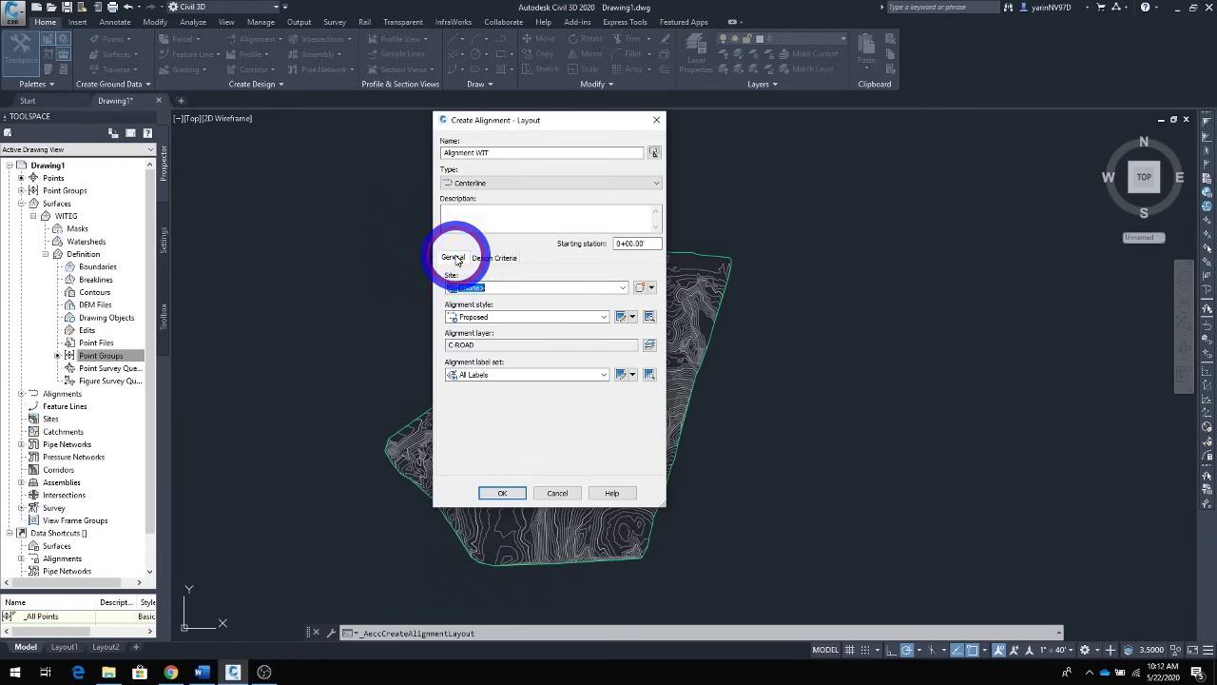
{"action": "left_click", "coordinate": [504, 493]}
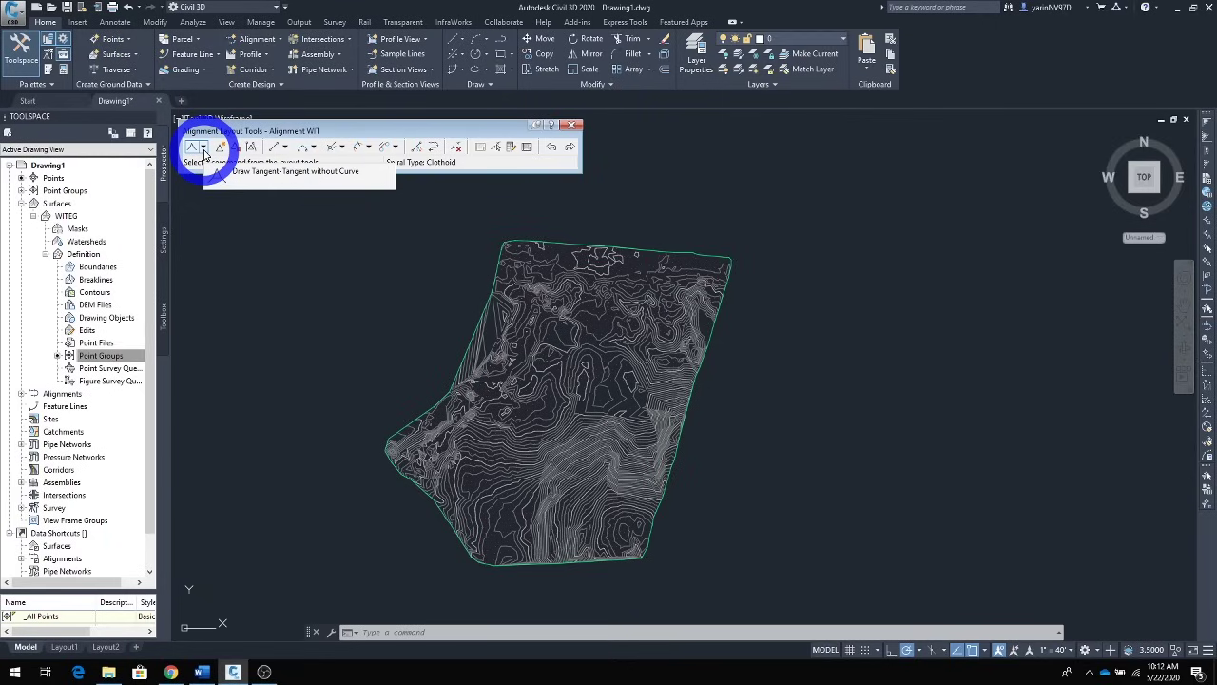
Confirm the alignment's curve and spiral settings with curves enabled and spirals in and out disabled
{"action": "left_click", "coordinate": [204, 149]}
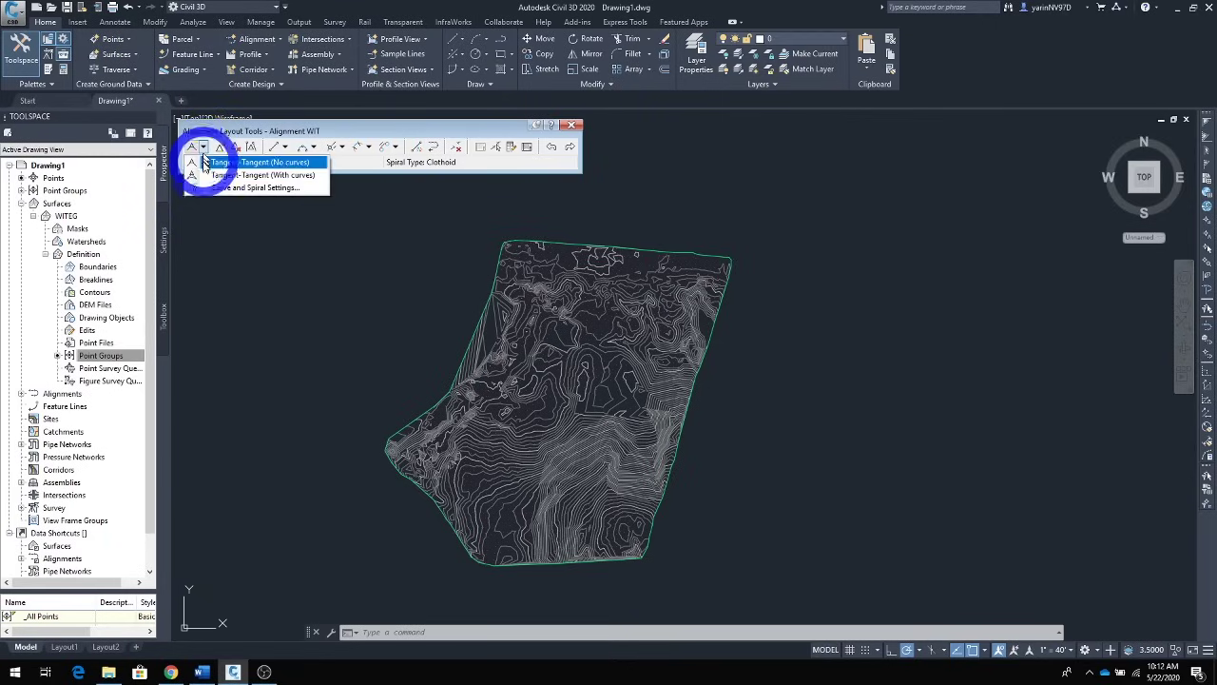
{"action": "left_click", "coordinate": [272, 189]}
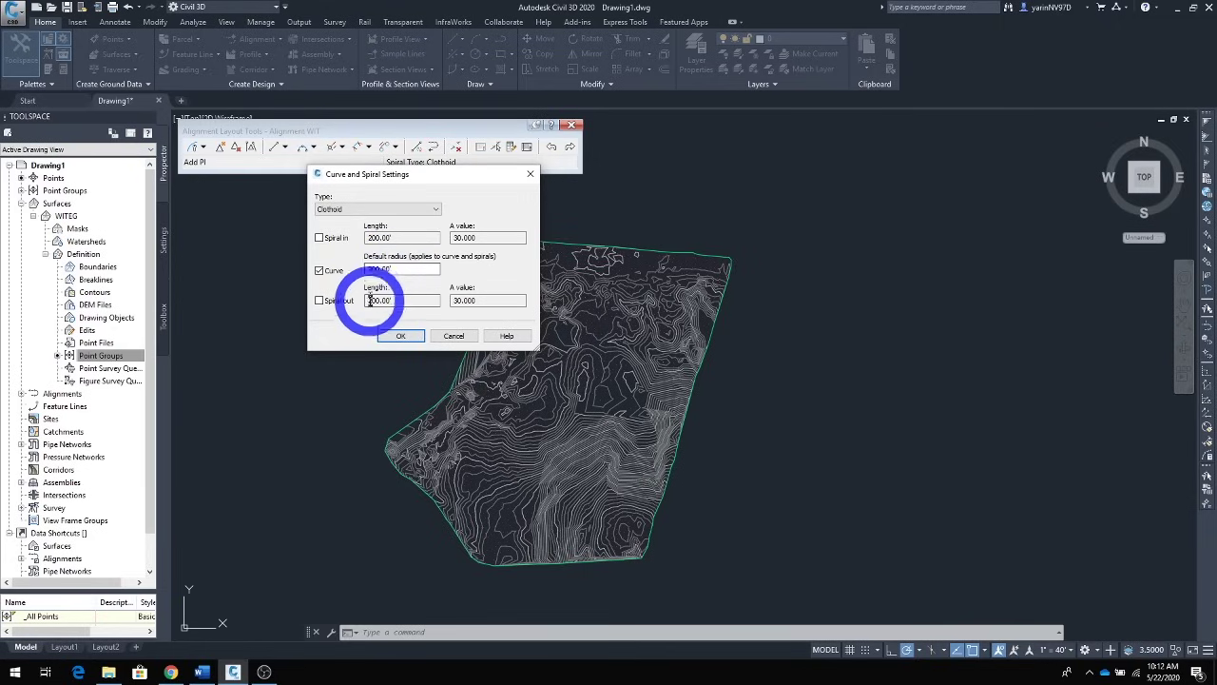
{"action": "left_click", "coordinate": [399, 337]}
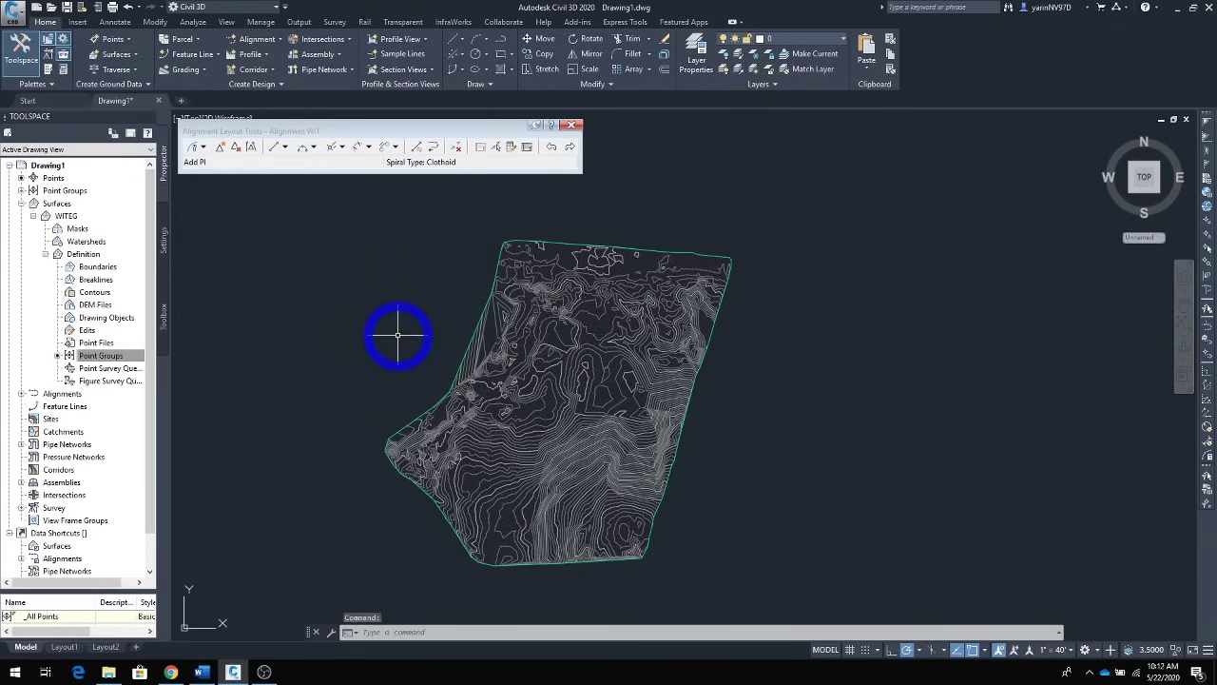
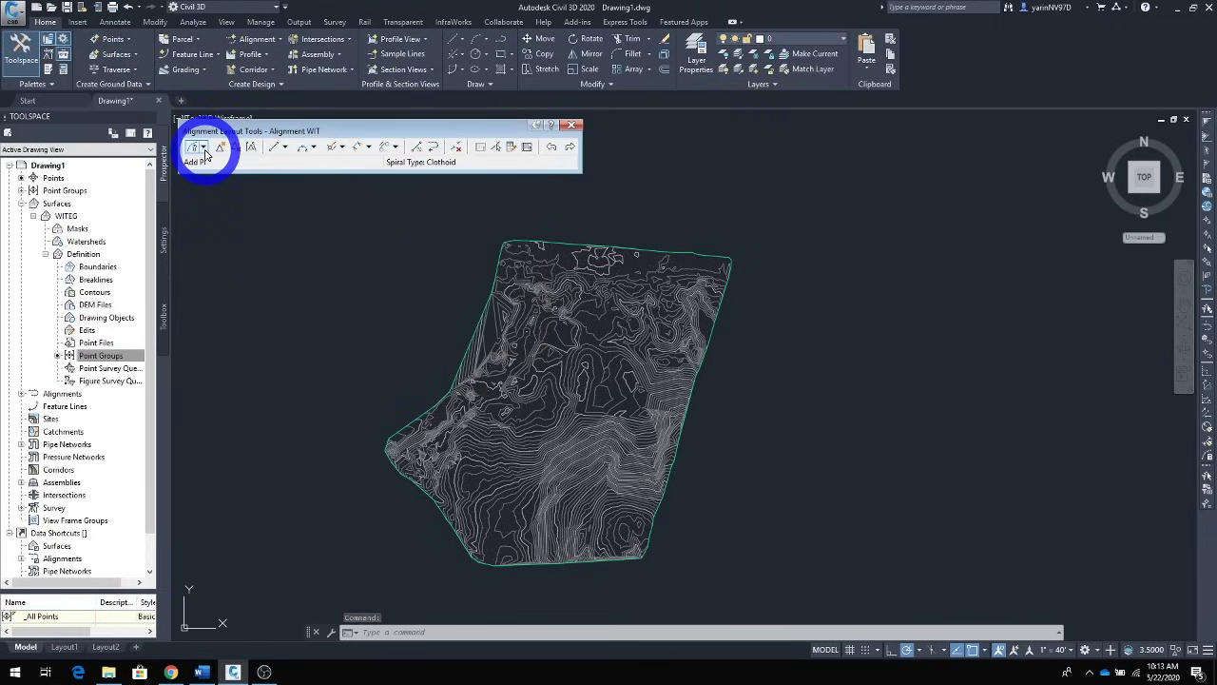
Draw the alignment as tangents with curves, from the surface's east edge through three intermediate bends to its west edge
{"action": "left_click", "coordinate": [204, 148]}
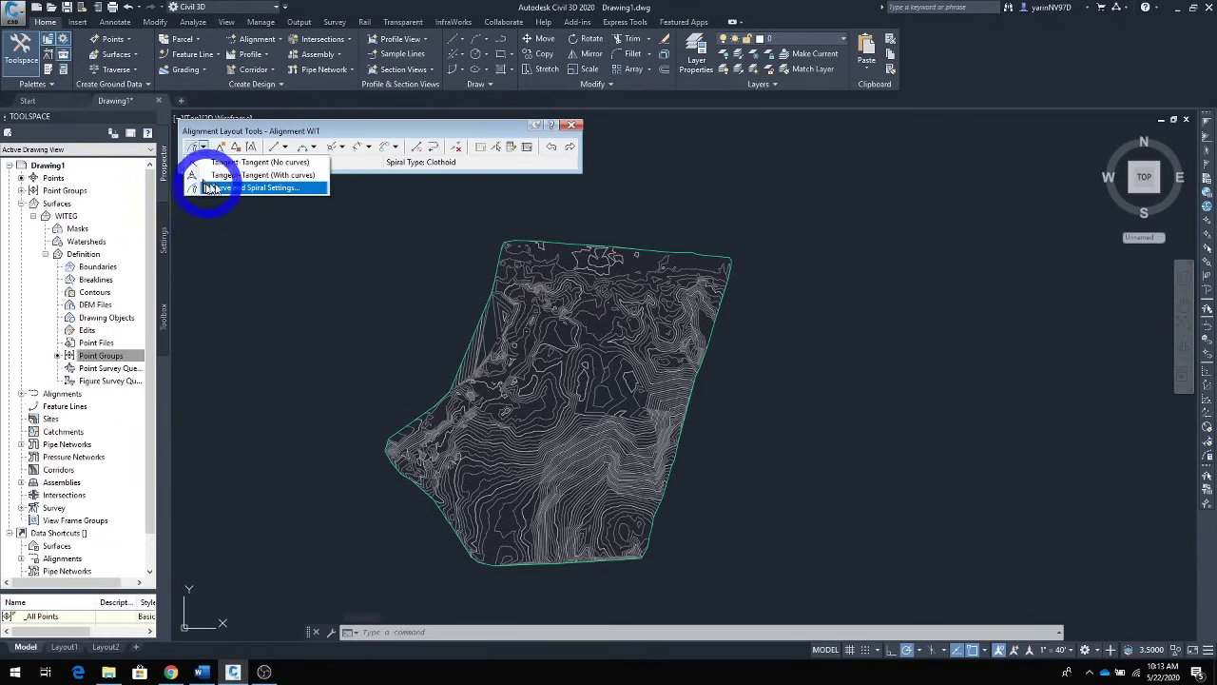
{"action": "left_click", "coordinate": [282, 181]}
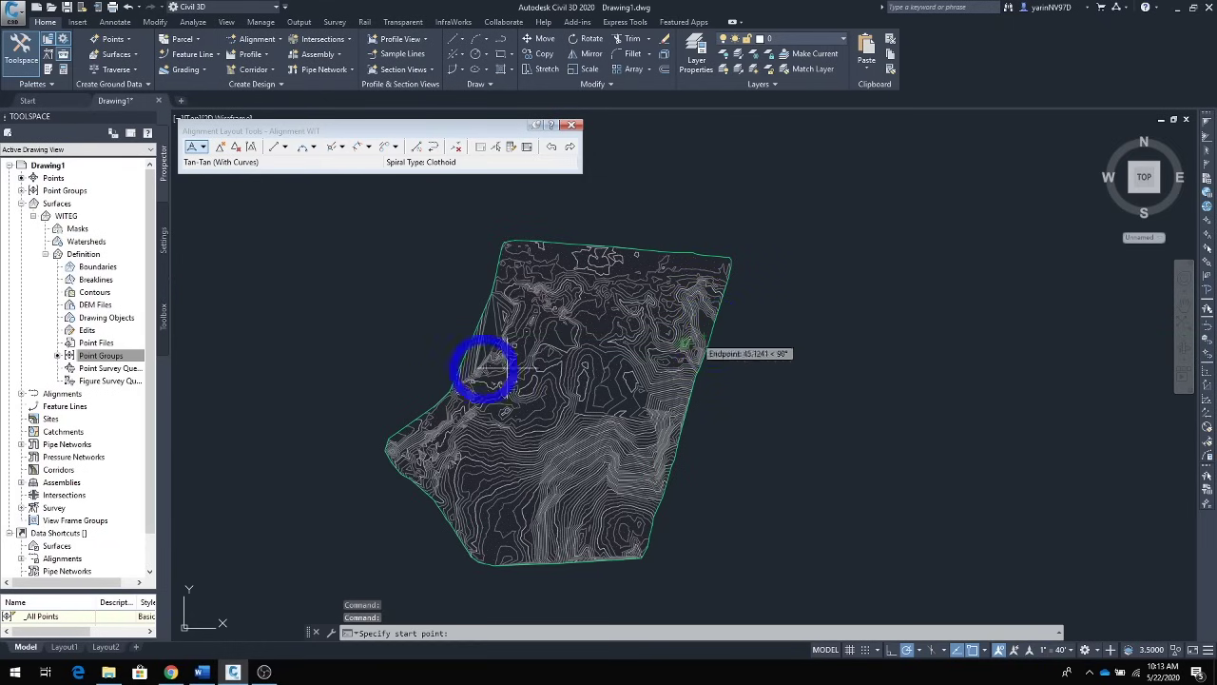
{"action": "scroll", "coordinate": [592, 383], "scroll_direction": "up", "scroll_amount": 2}
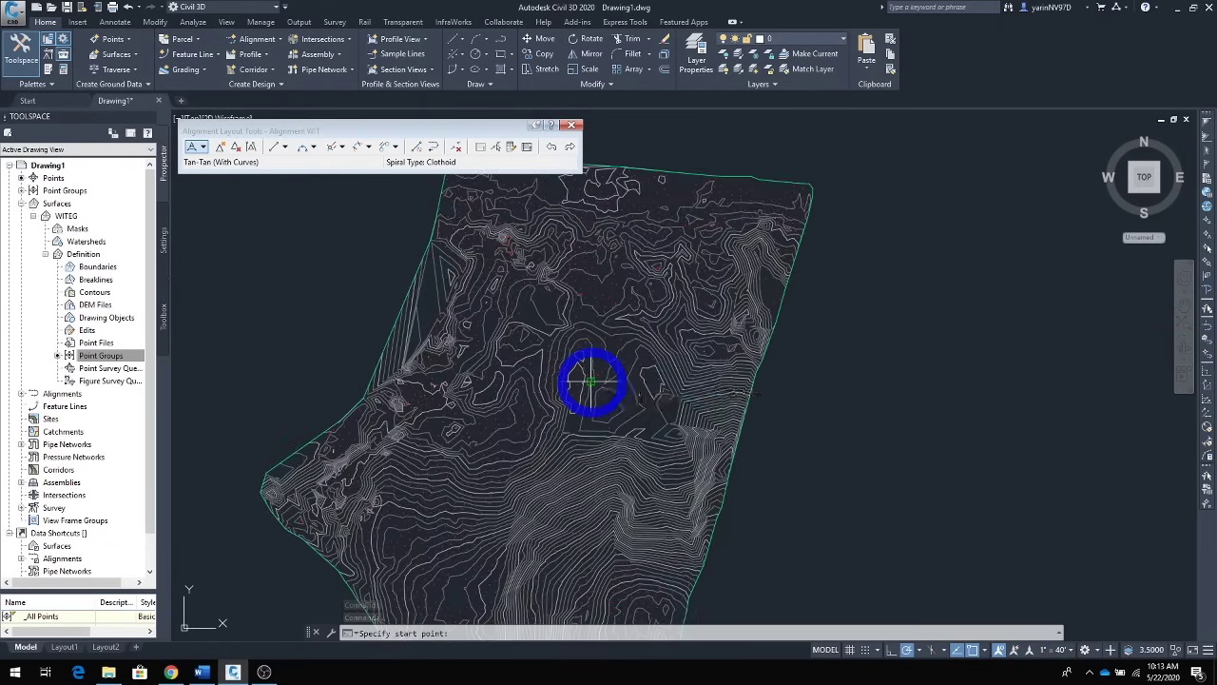
{"action": "scroll", "coordinate": [591, 383], "scroll_direction": "up", "scroll_amount": 2}
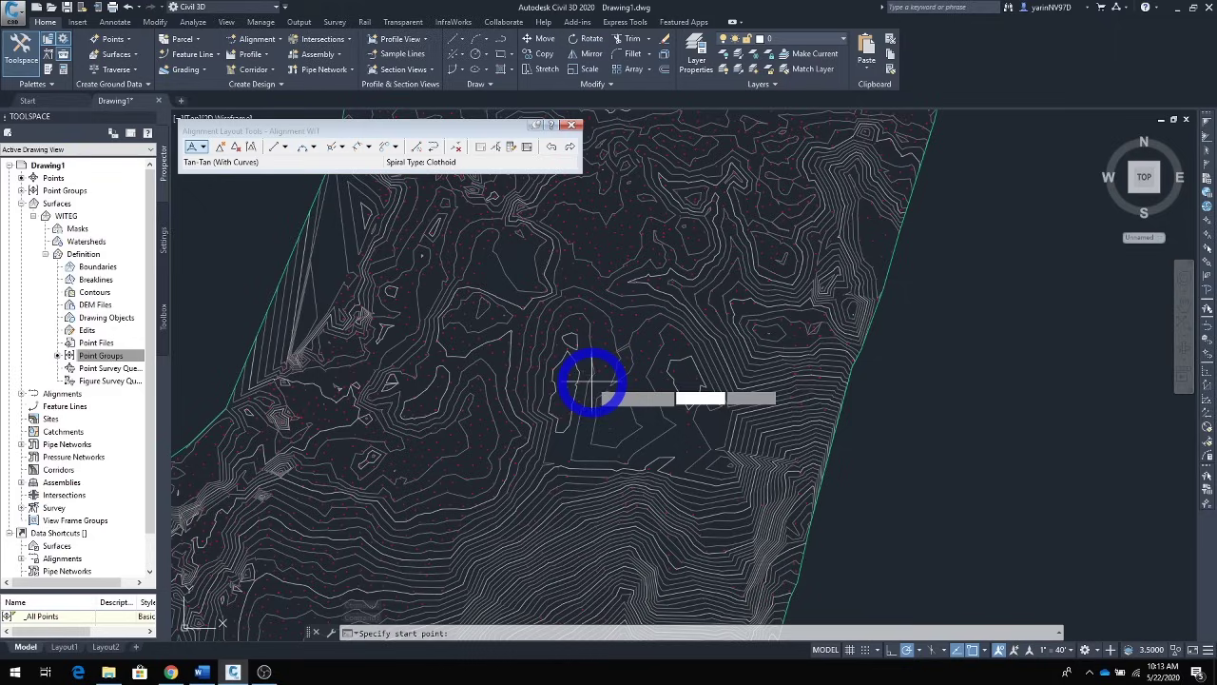
{"action": "left_click", "coordinate": [891, 264]}
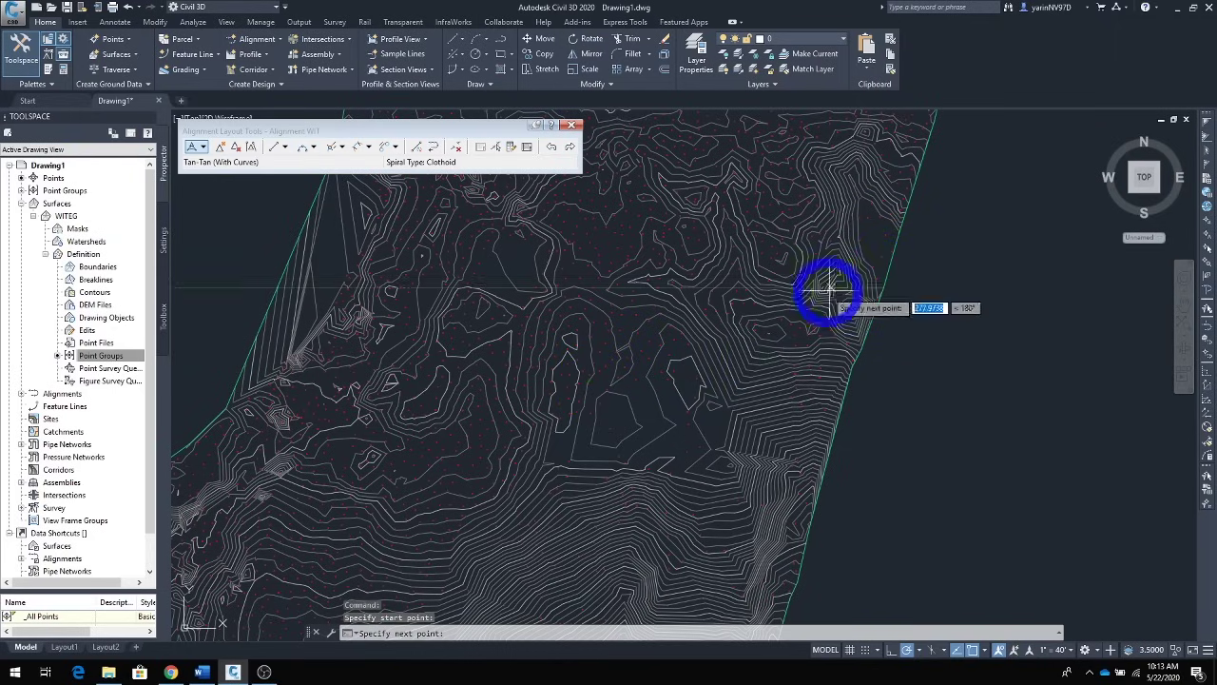
{"action": "left_click", "coordinate": [687, 338]}
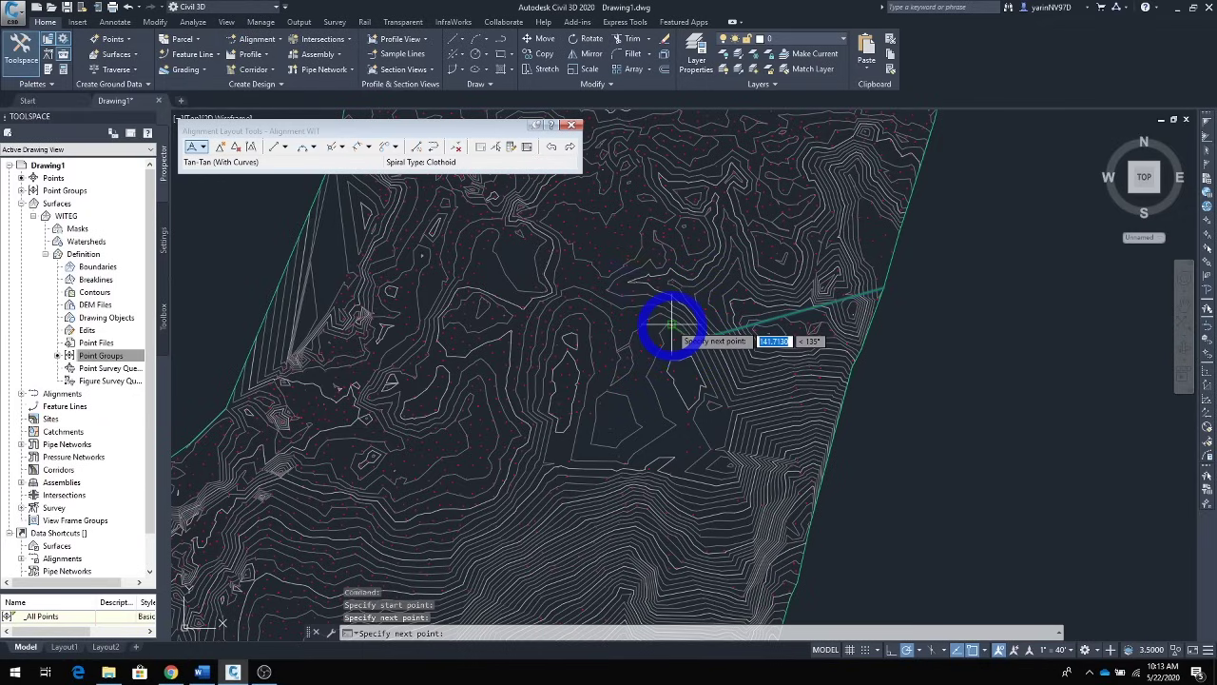
{"action": "left_click", "coordinate": [558, 248]}
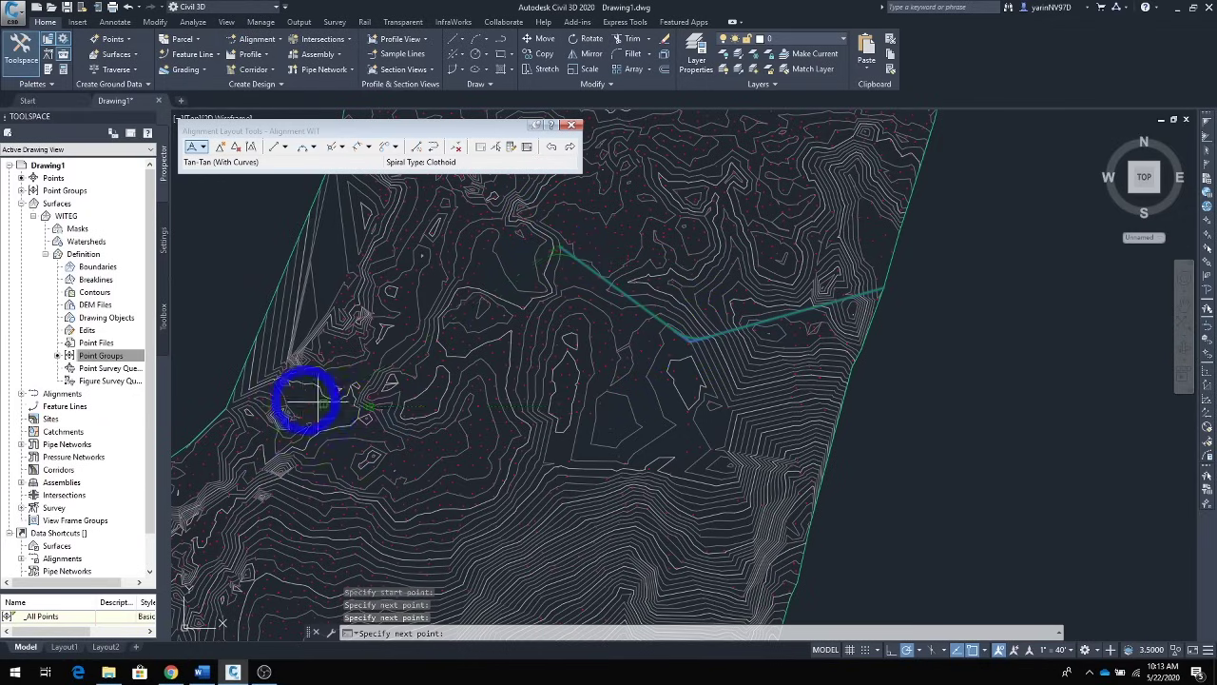
{"action": "left_click", "coordinate": [352, 467]}
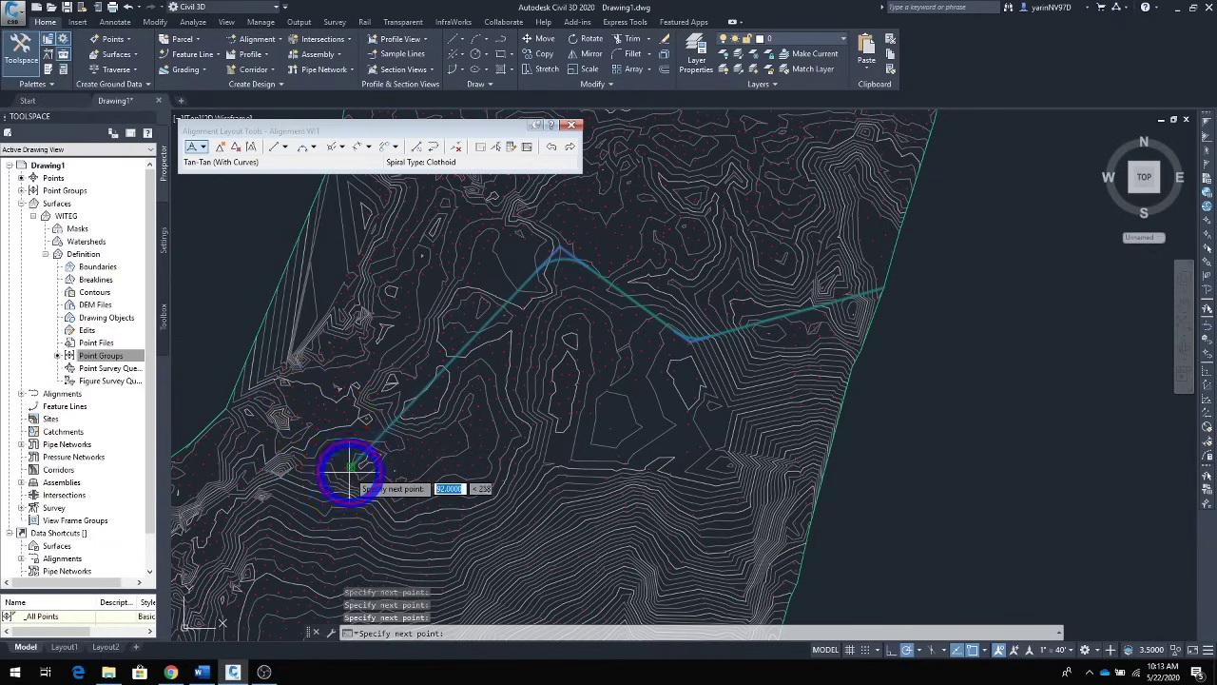
{"action": "left_click", "coordinate": [255, 335]}
{"action": "key", "text": "Return"}
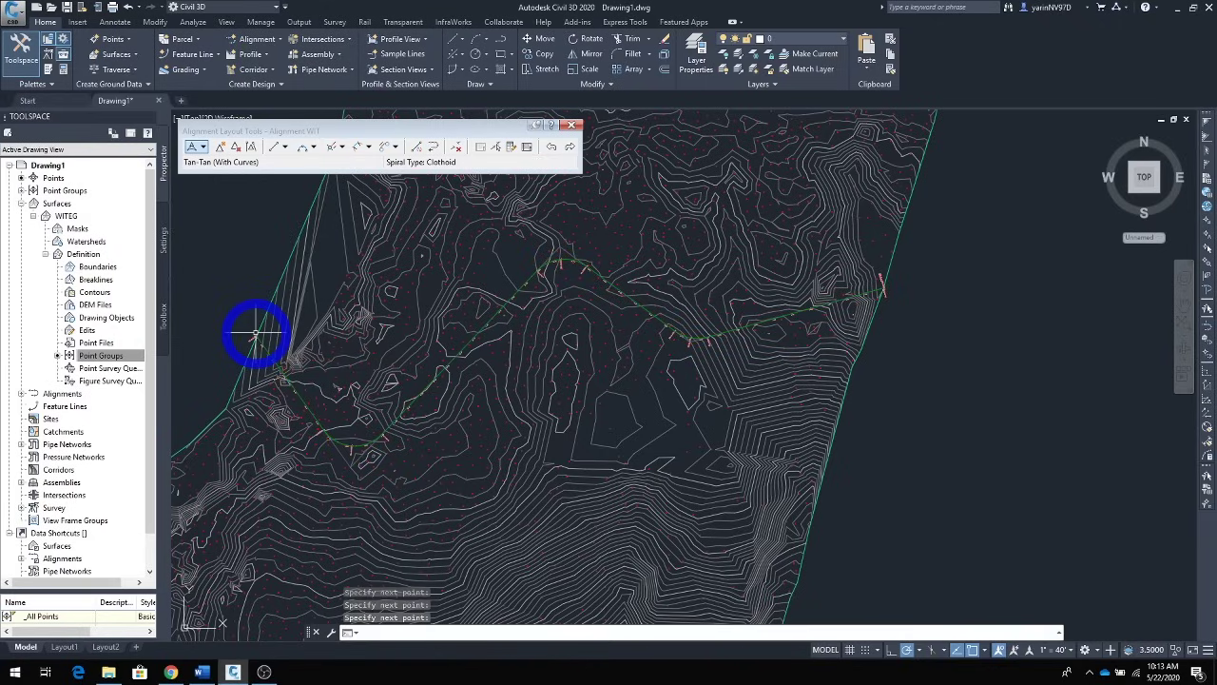
Examine the station and curve labels along the alignment, and close the alignment layout tools
{"action": "scroll", "coordinate": [448, 382], "scroll_direction": "up", "scroll_amount": 5}
{"action": "scroll", "coordinate": [451, 384], "scroll_direction": "up", "scroll_amount": 2}
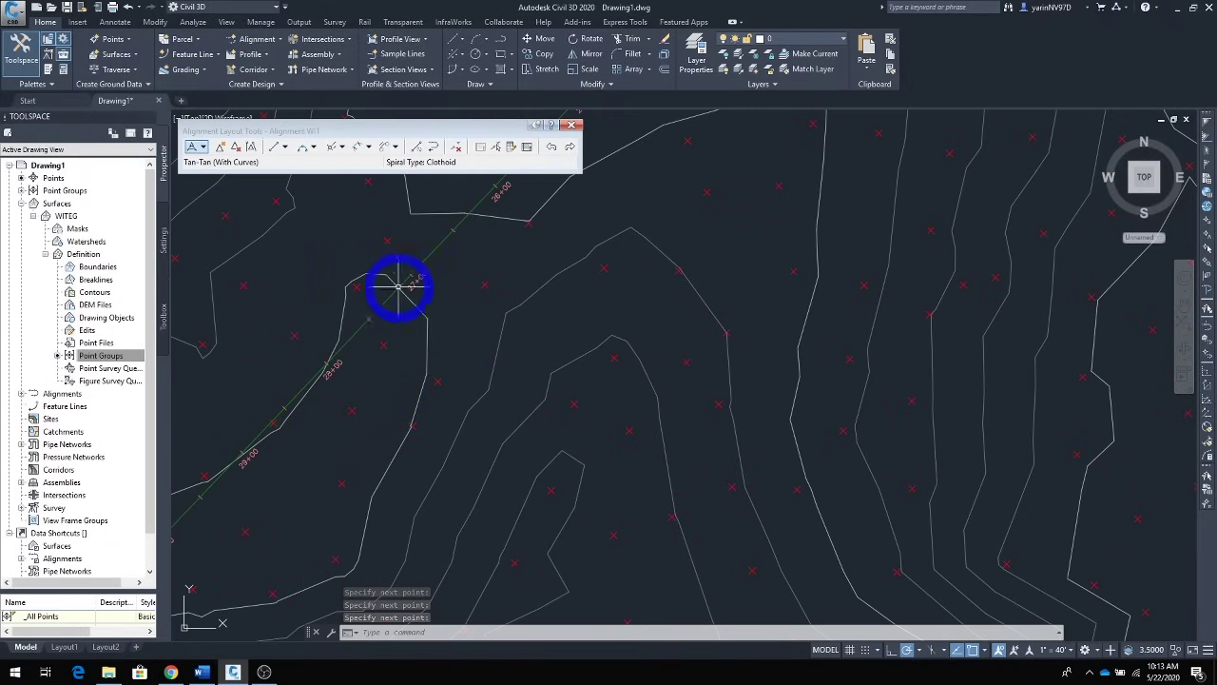
{"action": "scroll", "coordinate": [688, 271], "scroll_direction": "down", "scroll_amount": 3}
{"action": "scroll", "coordinate": [674, 584], "scroll_direction": "up", "scroll_amount": 2}
{"action": "mouse_move", "coordinate": [950, 298]}
{"action": "middle_mouse_down"}
{"action": "mouse_move", "coordinate": [919, 326]}
{"action": "mouse_move", "coordinate": [645, 448]}
{"action": "middle_mouse_up"}
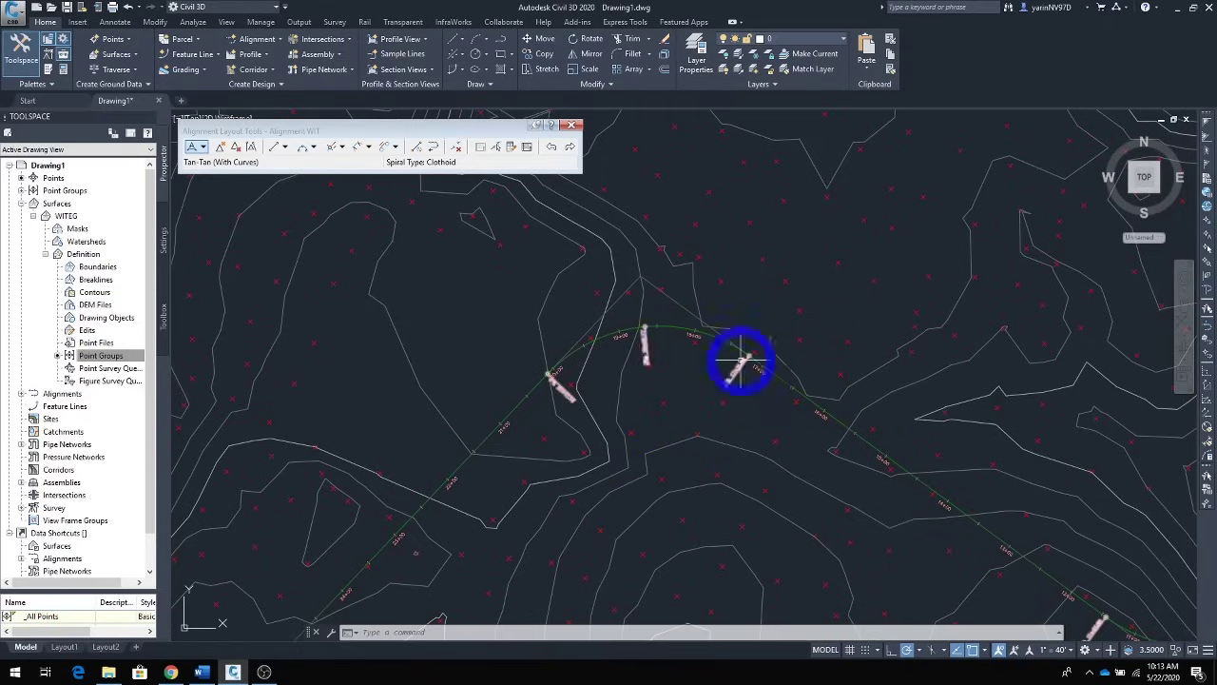
{"action": "scroll", "coordinate": [623, 407], "scroll_direction": "up", "scroll_amount": 4}
{"action": "middle_click_drag", "start_coordinate": [744, 256], "coordinate": [738, 395]}
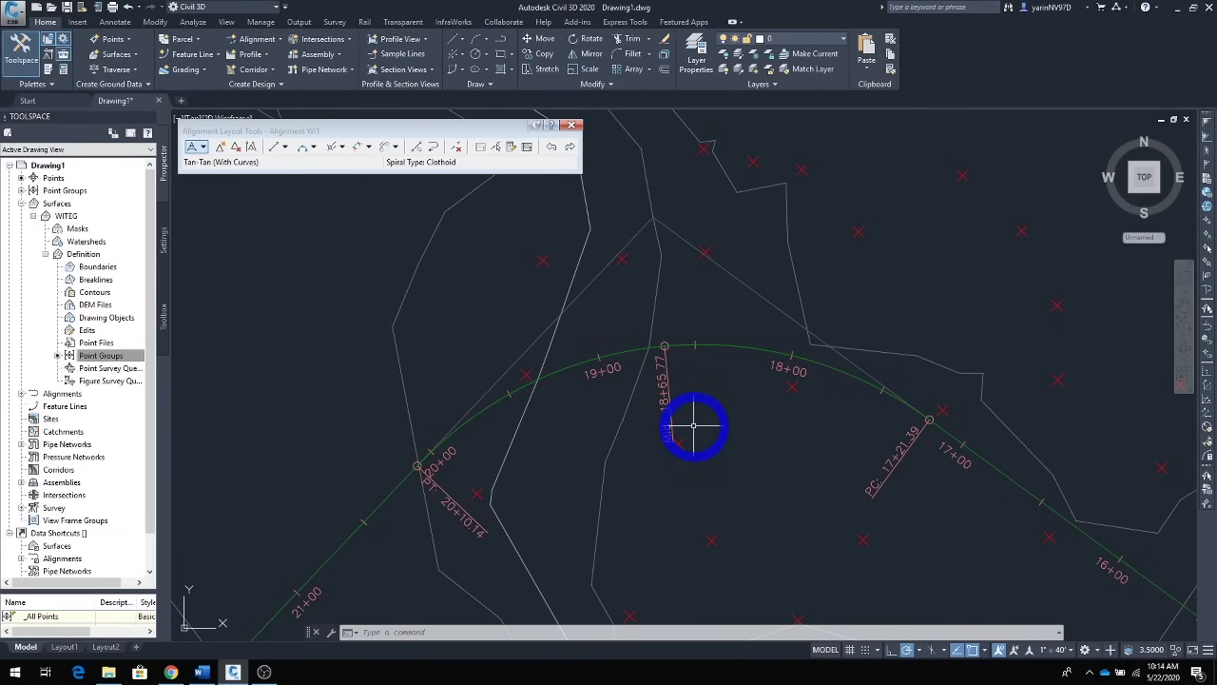
{"action": "scroll", "coordinate": [694, 428], "scroll_direction": "down", "scroll_amount": 5}
{"action": "scroll", "coordinate": [694, 447], "scroll_direction": "down", "scroll_amount": 8}
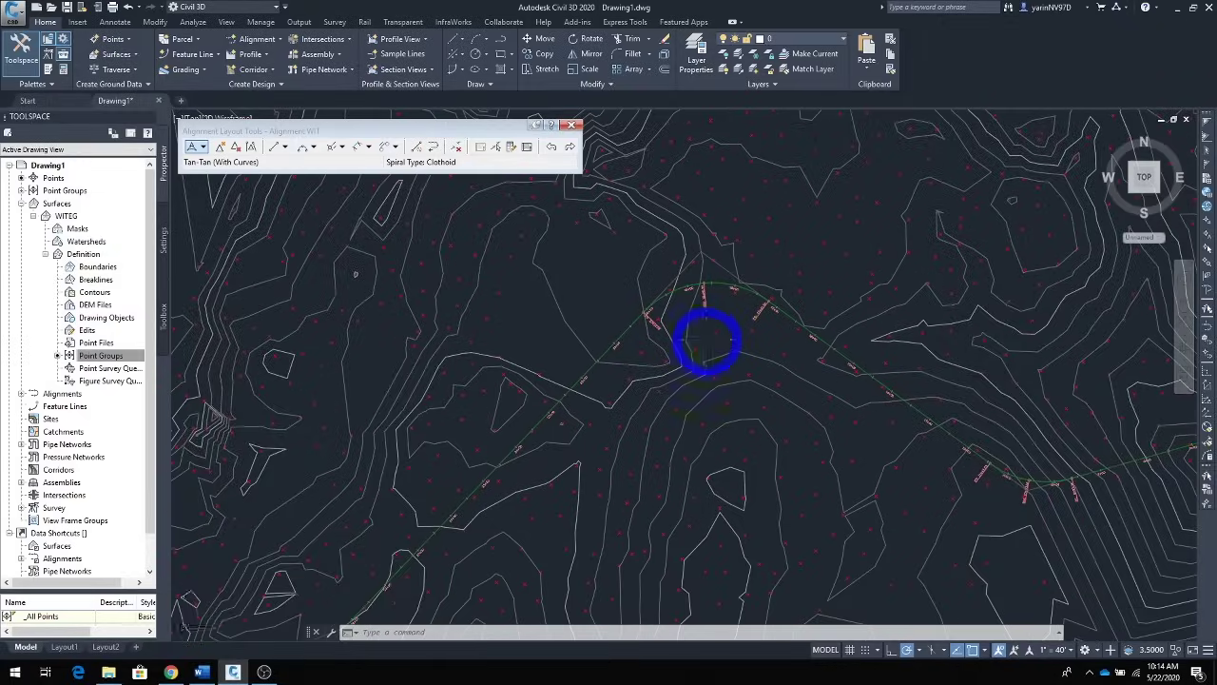
{"action": "middle_click_drag", "start_coordinate": [702, 411], "coordinate": [434, 369]}
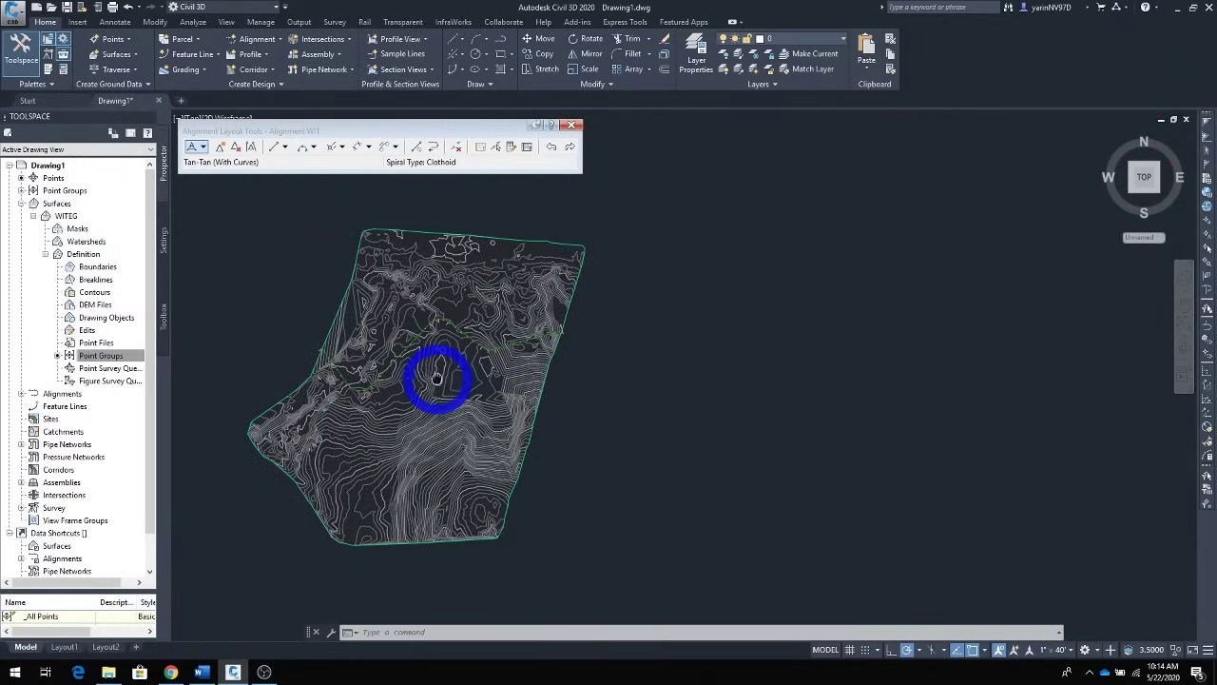
{"action": "left_click", "coordinate": [571, 127]}
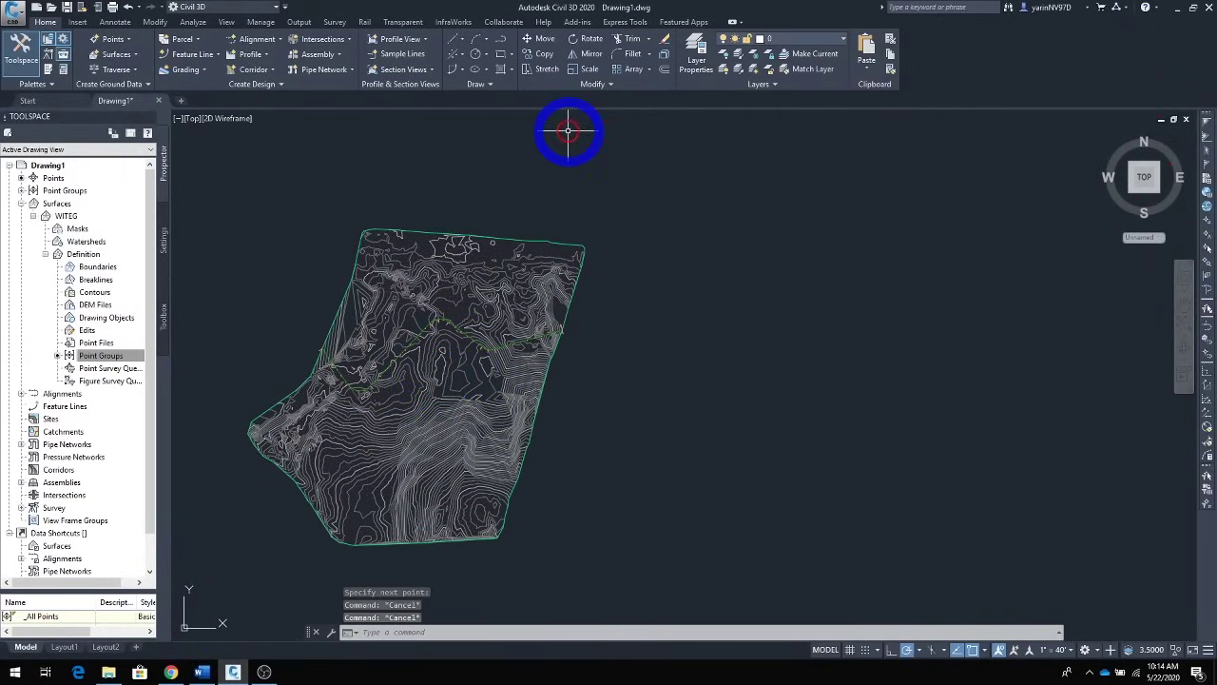
Create a surface profile from WITEG along the full length of Alignment WIT and start drawing it in a profile view
{"action": "left_click", "coordinate": [267, 57]}
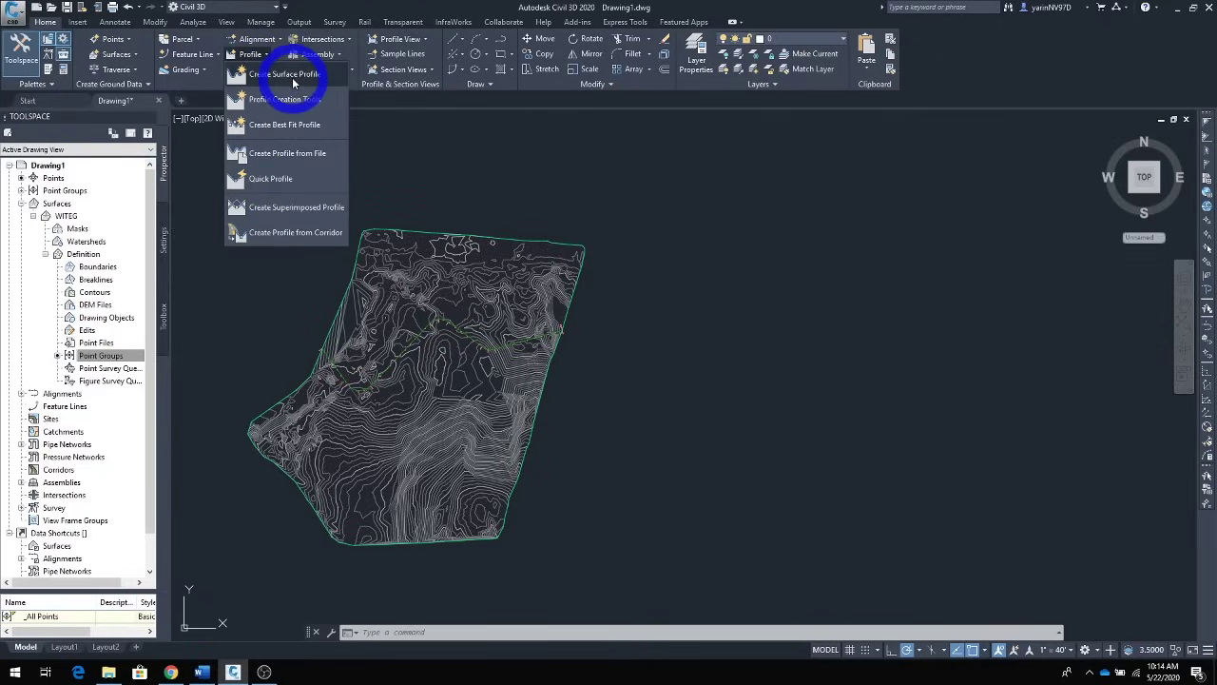
{"action": "left_click", "coordinate": [293, 76]}
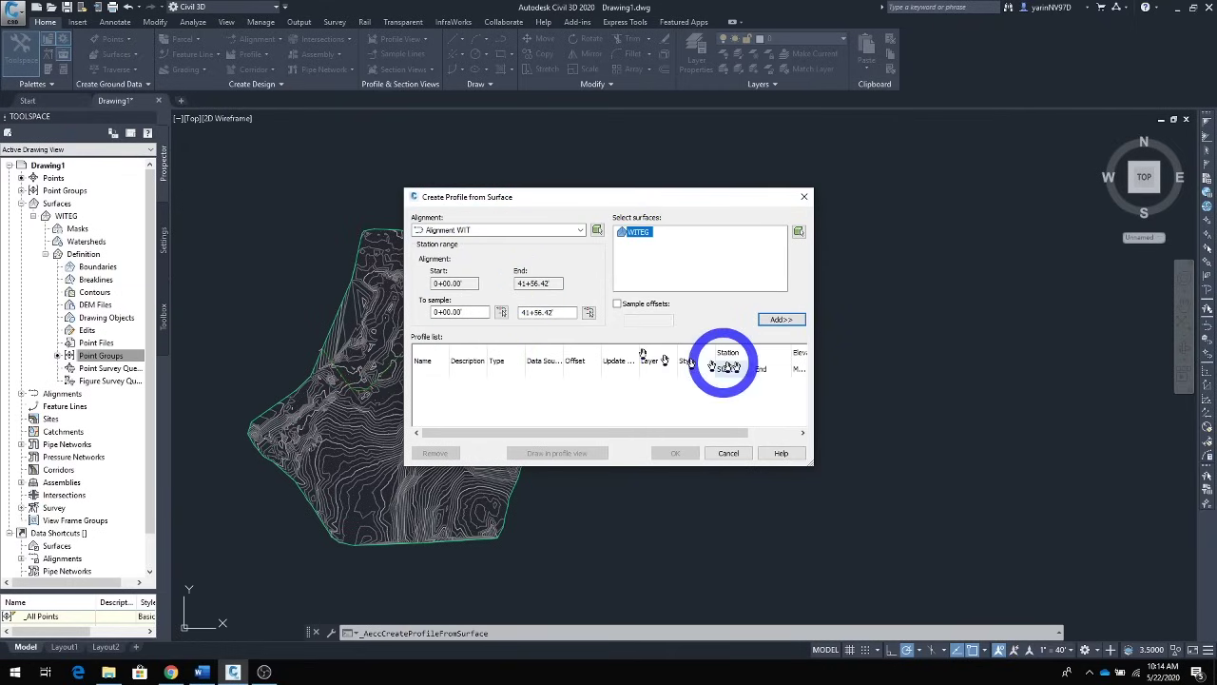
{"action": "left_click", "coordinate": [788, 324]}
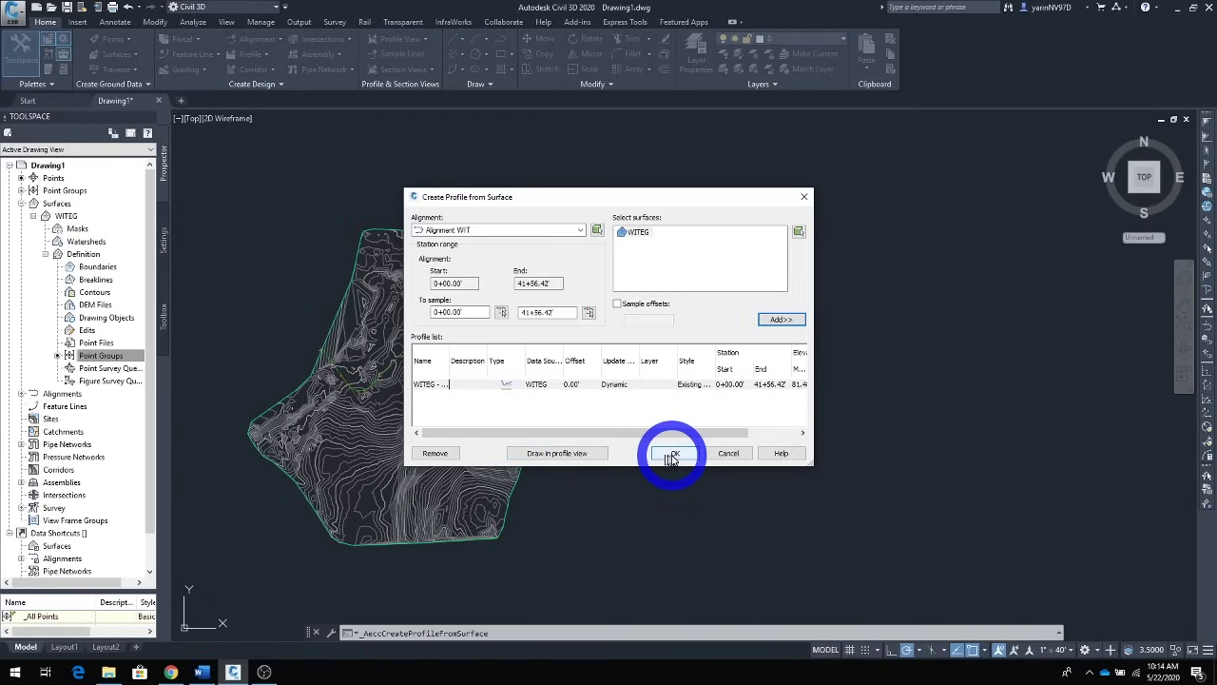
{"action": "left_click", "coordinate": [574, 455]}
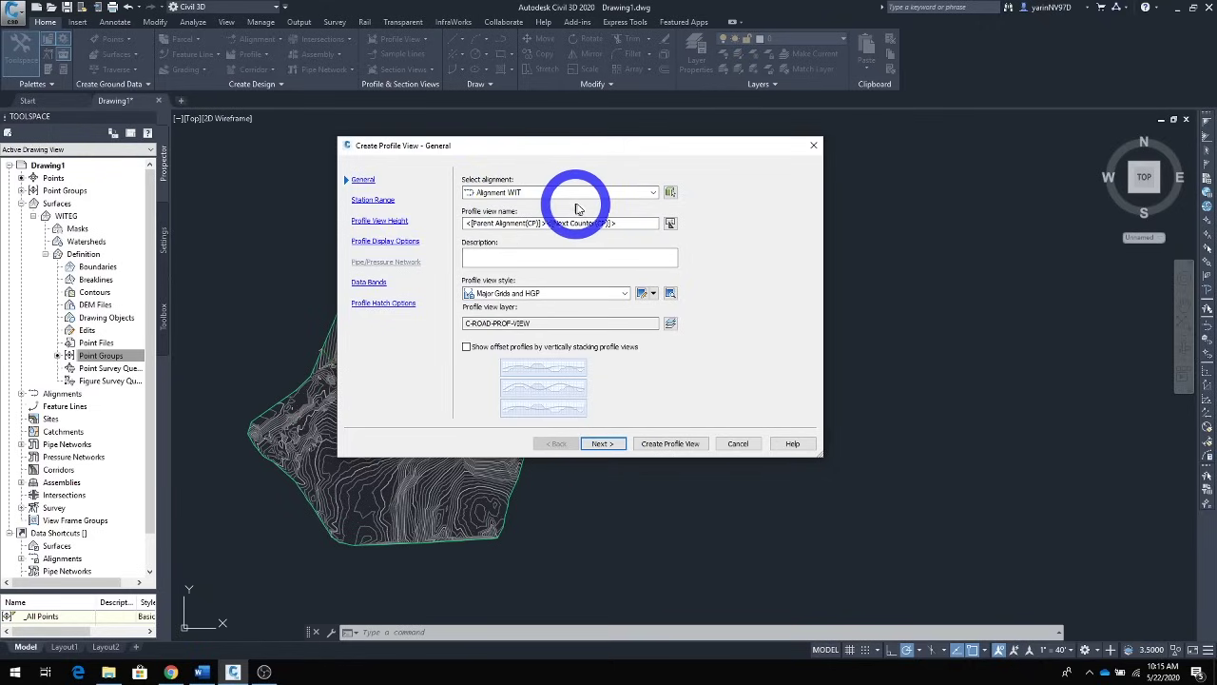
Create the Alignment WIT profile view with automatic station range and height and EG-FG Elevations and Stations bands, placing its origin east of the surface
{"action": "left_click", "coordinate": [604, 445]}
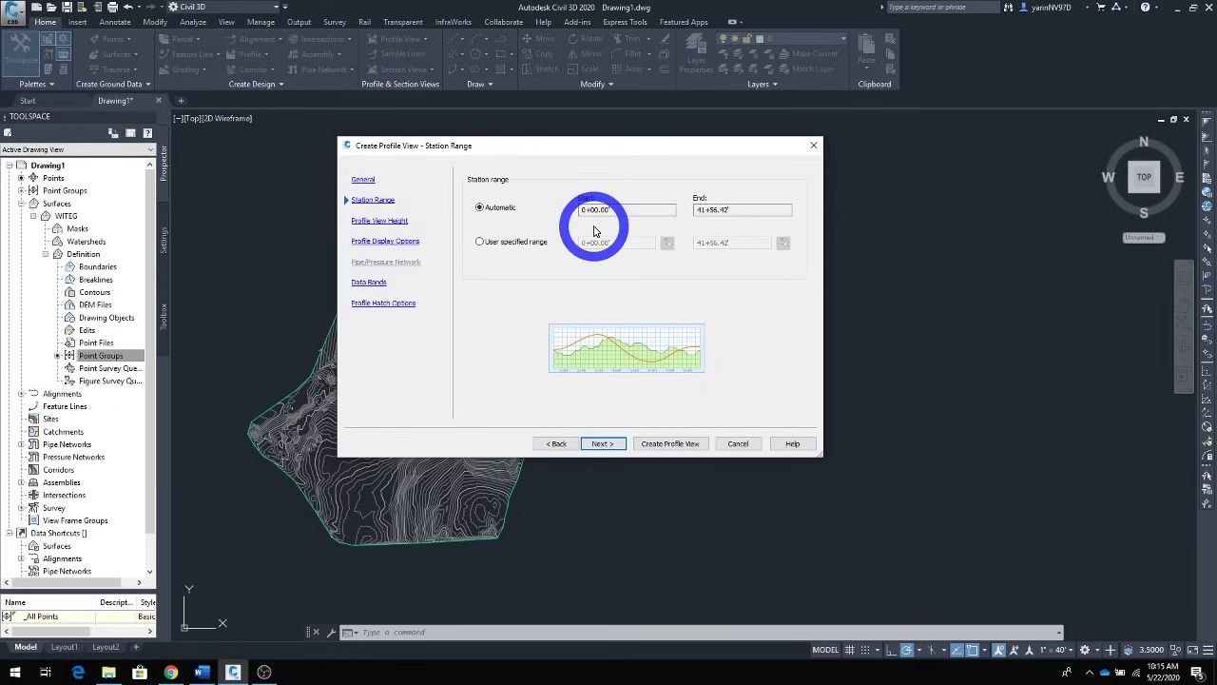
{"action": "left_click", "coordinate": [592, 443]}
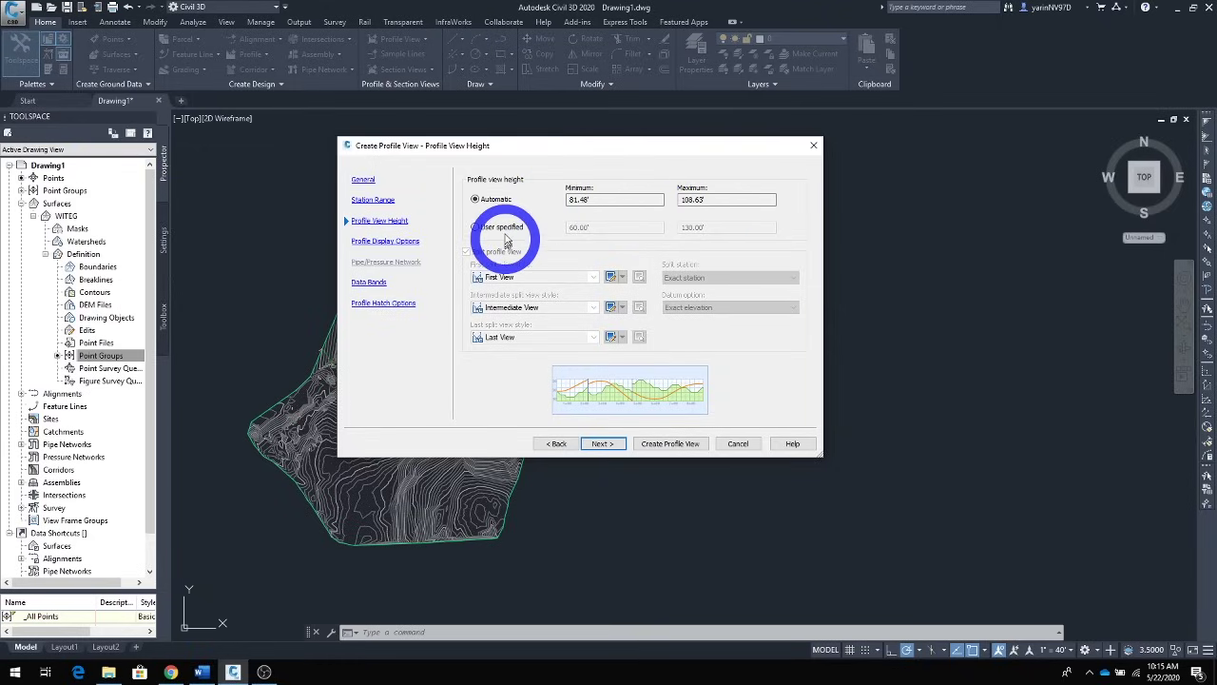
{"action": "left_click", "coordinate": [601, 444]}
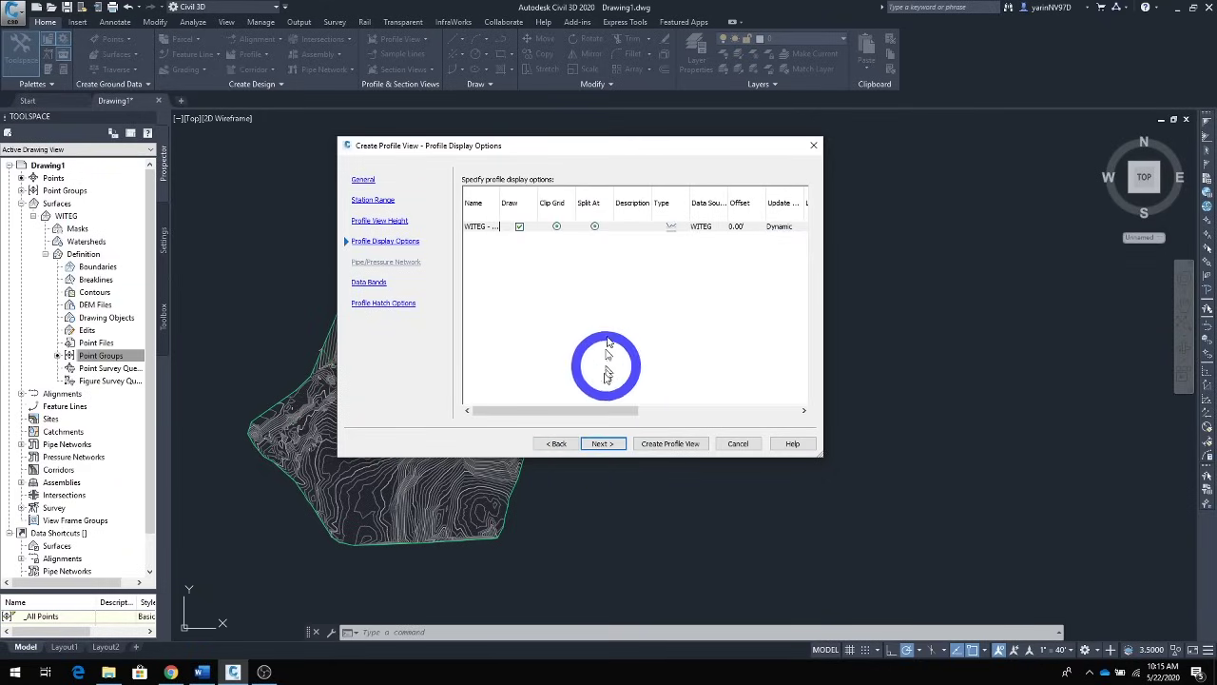
{"action": "left_click", "coordinate": [603, 443]}
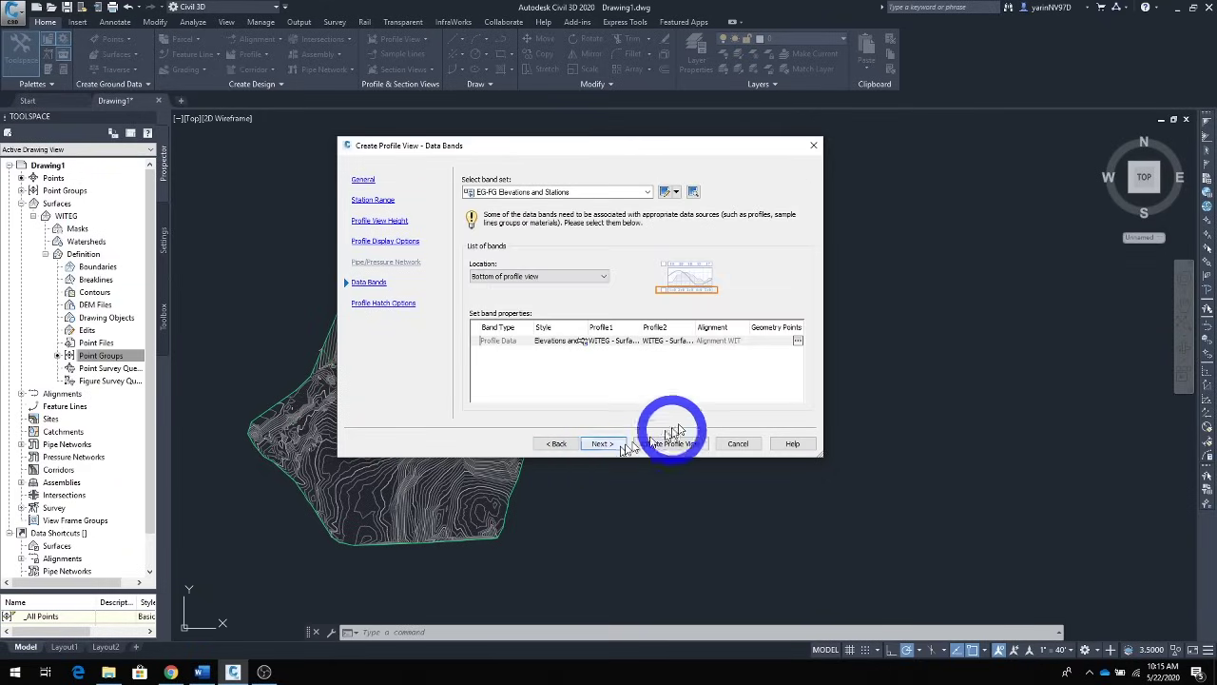
{"action": "left_click", "coordinate": [603, 444]}
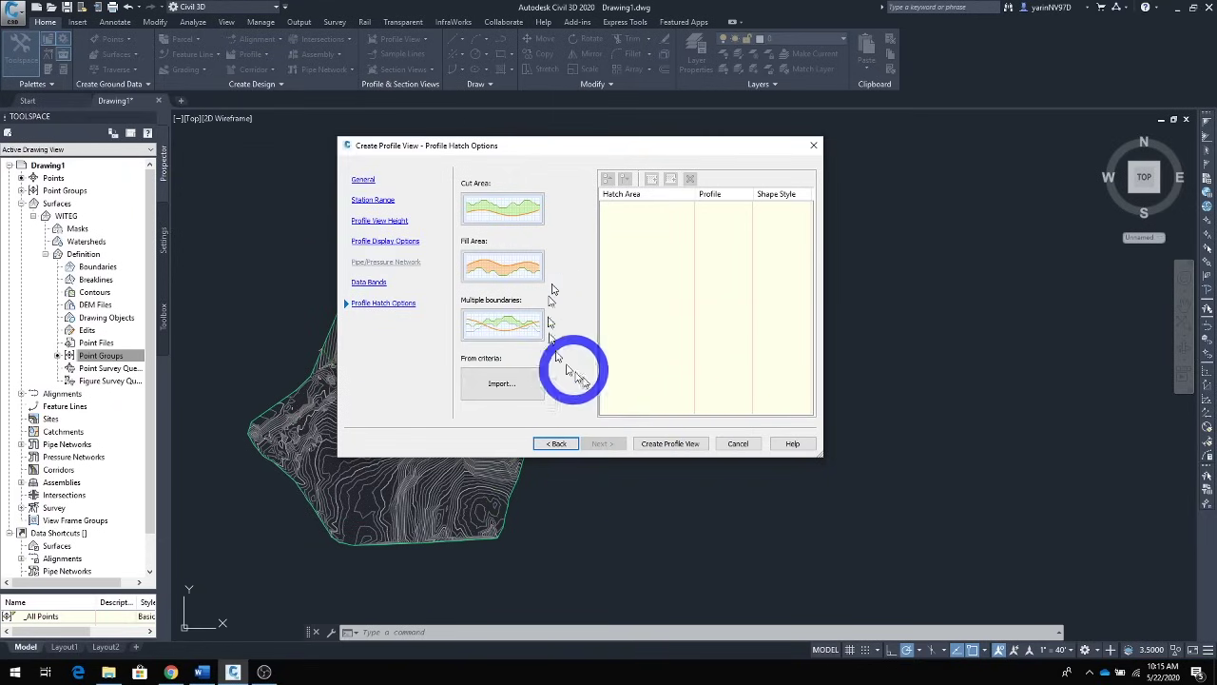
{"action": "left_click", "coordinate": [653, 445]}
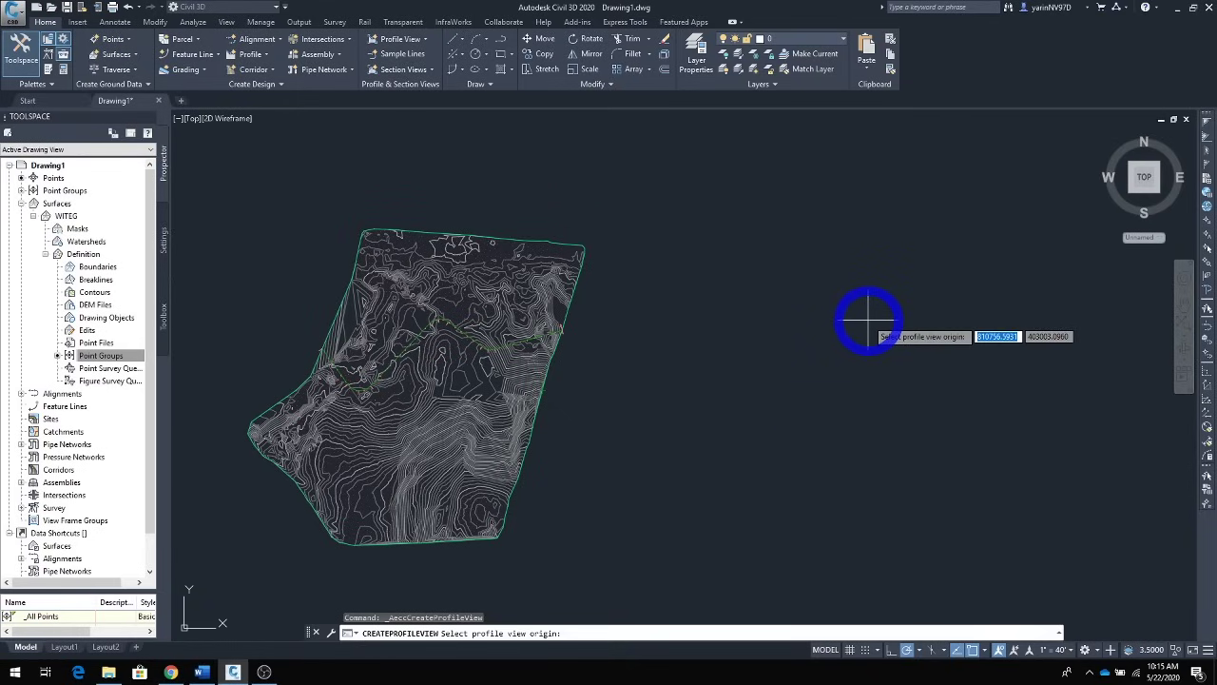
{"action": "left_click", "coordinate": [868, 320]}
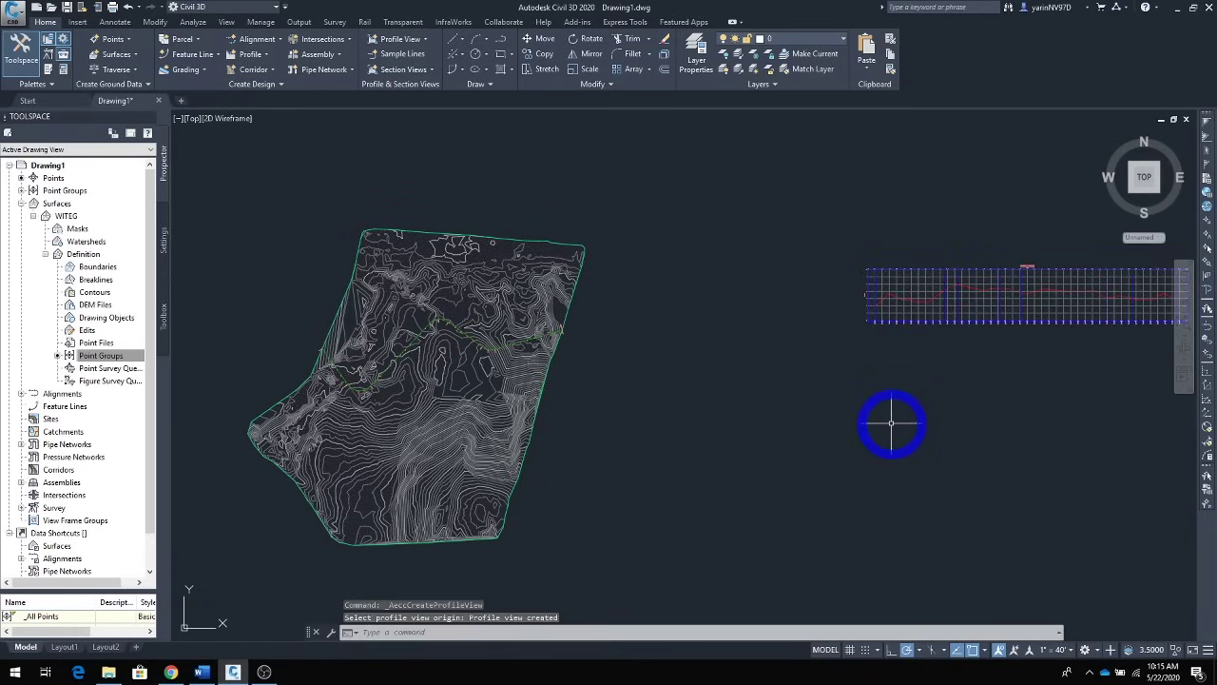
Create a layout profile named WITFG in the Alignment WIT profile view, using the Design Profile style and Complete Label Set
{"action": "scroll", "coordinate": [669, 435], "scroll_direction": "up", "scroll_amount": 6}
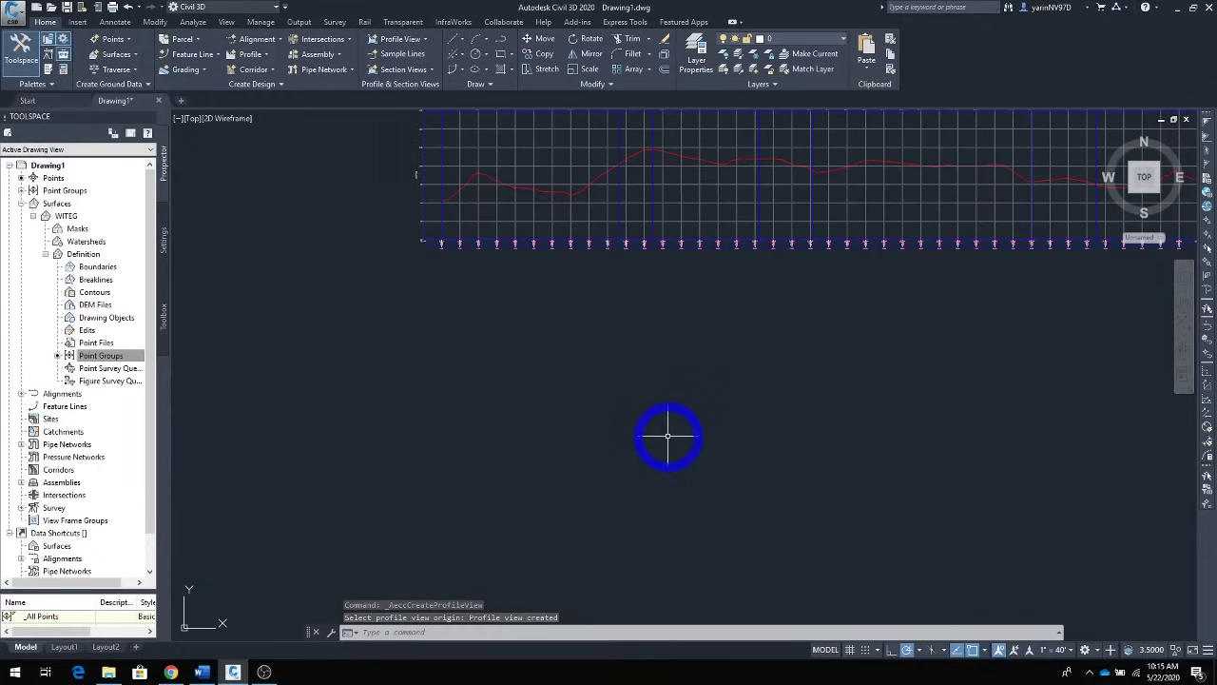
{"action": "middle_click_drag", "start_coordinate": [725, 387], "coordinate": [707, 529]}
{"action": "scroll", "coordinate": [719, 519], "scroll_direction": "up", "scroll_amount": 2}
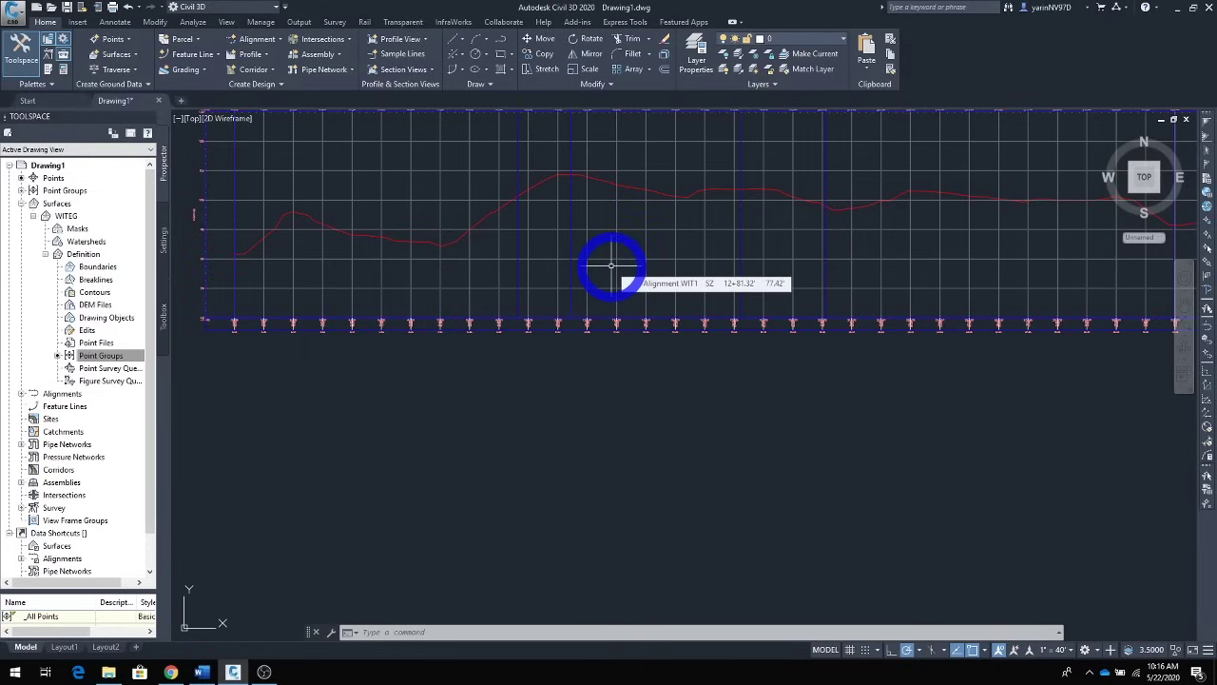
{"action": "scroll", "coordinate": [611, 266], "scroll_direction": "down", "scroll_amount": 3}
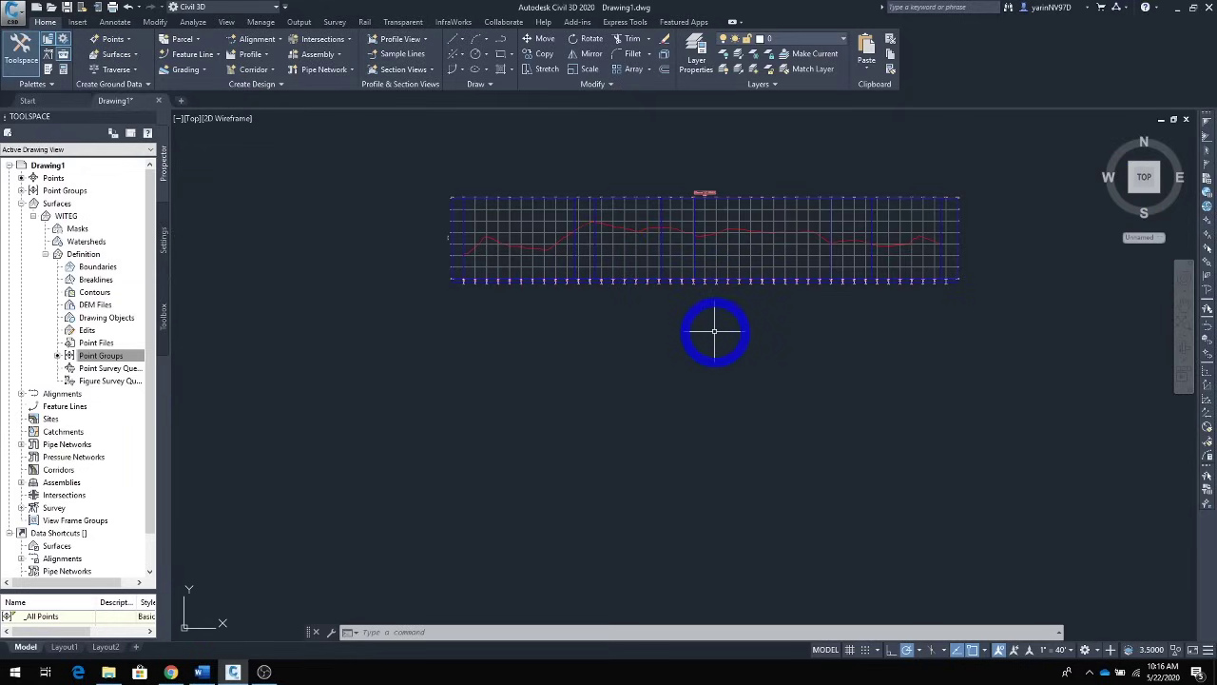
{"action": "left_click", "coordinate": [267, 54]}
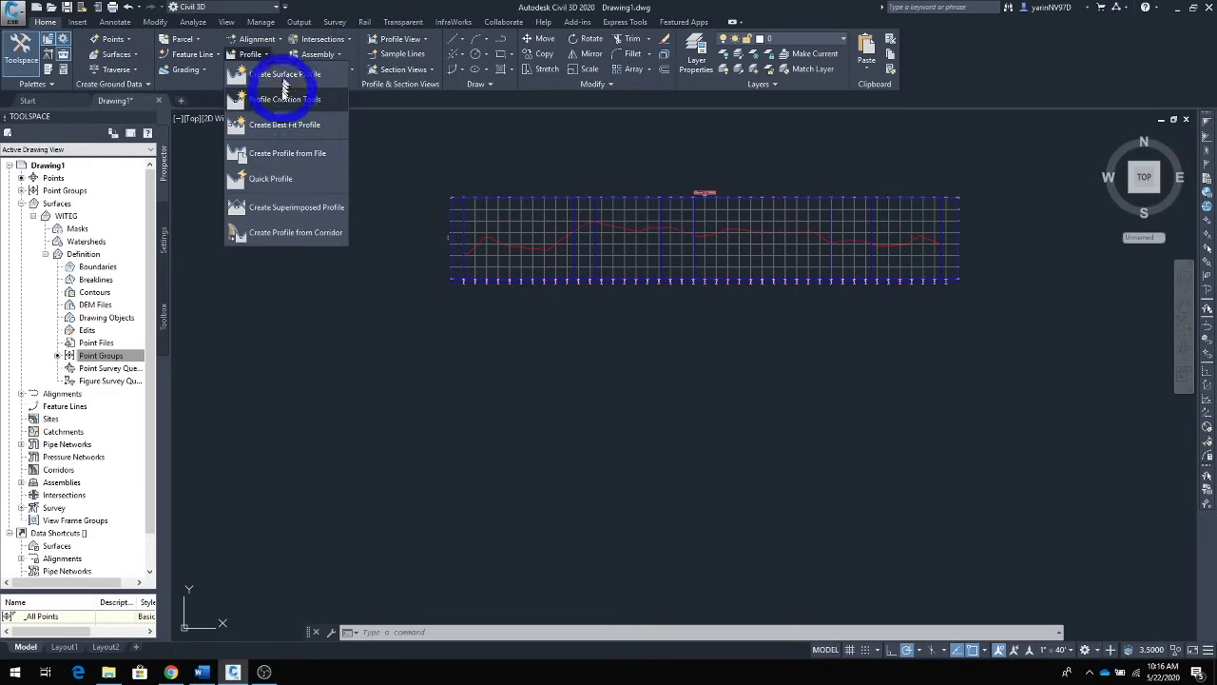
{"action": "left_click", "coordinate": [283, 100]}
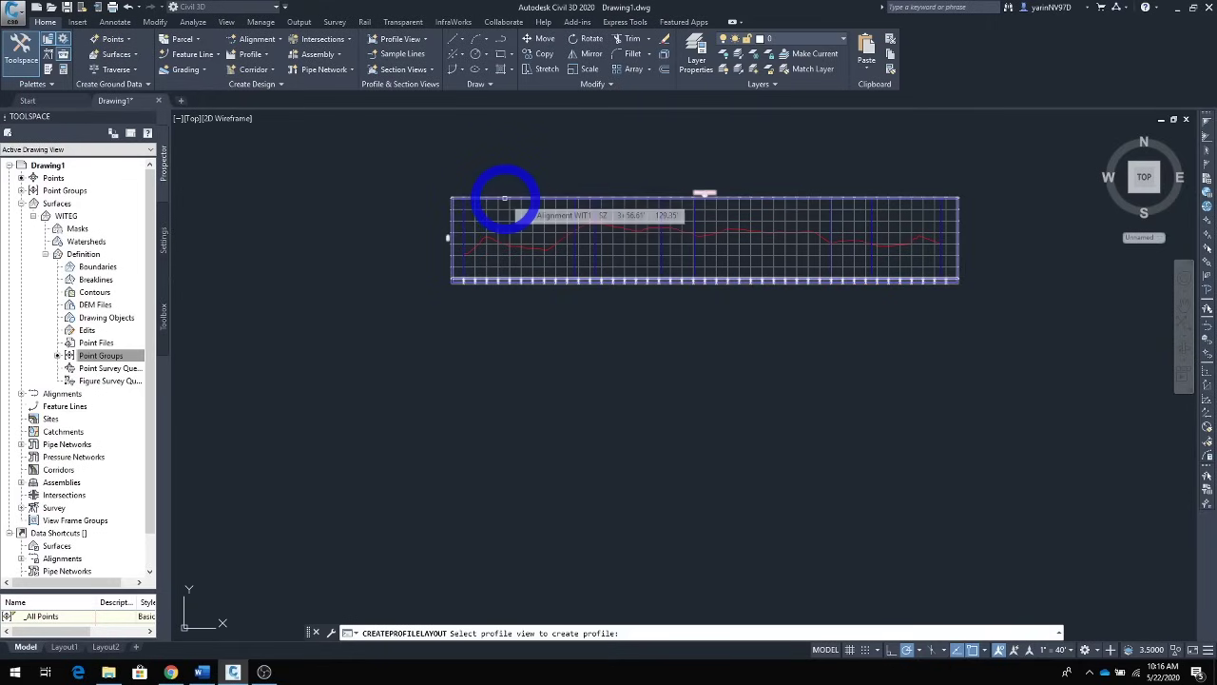
{"action": "left_click", "coordinate": [504, 199]}
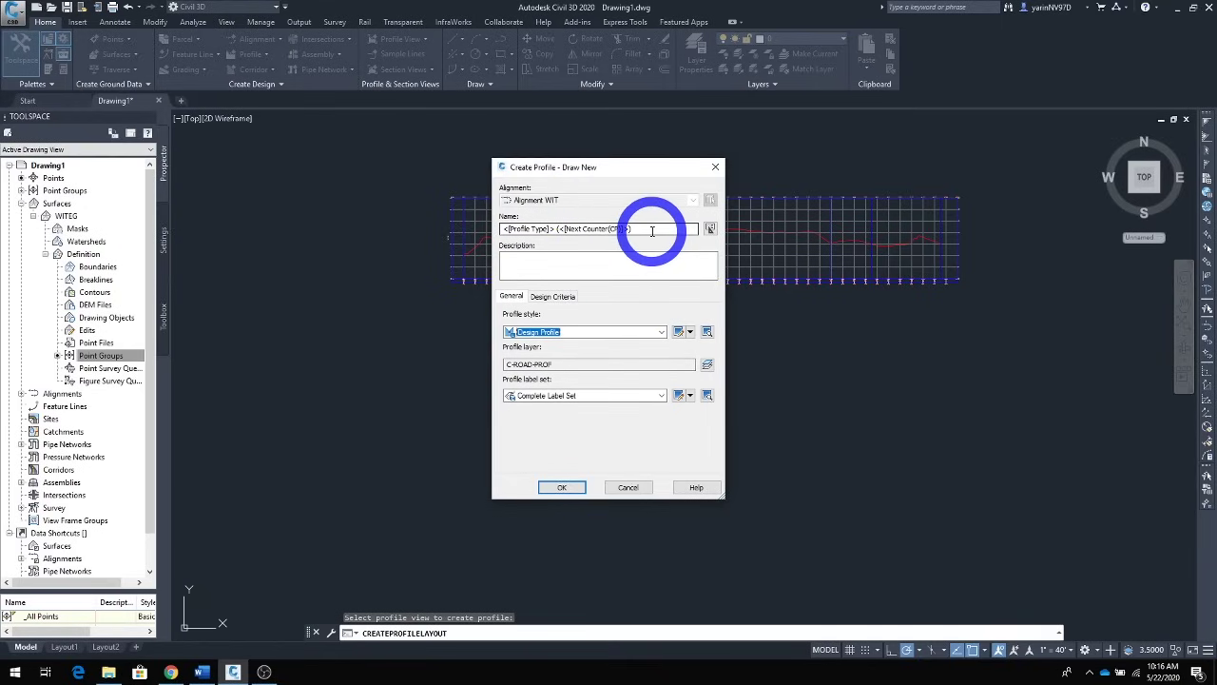
{"action": "left_click_drag", "start_coordinate": [652, 230], "coordinate": [494, 228]}
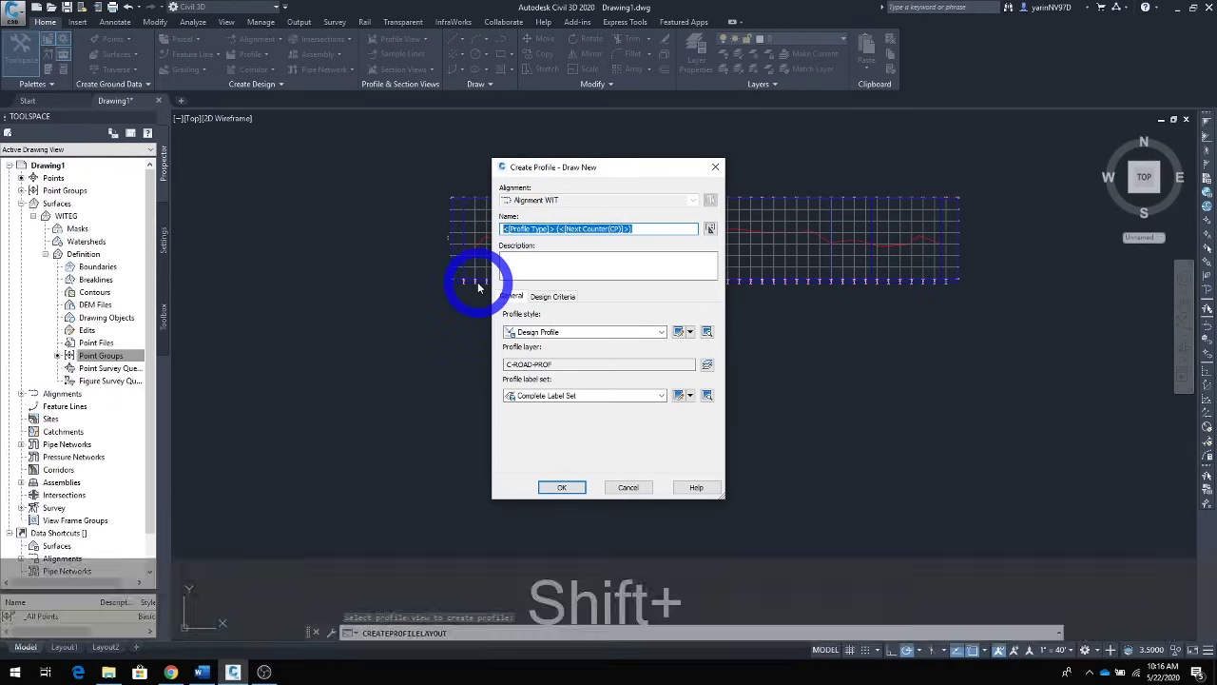
{"action": "type", "text": "WIT"}
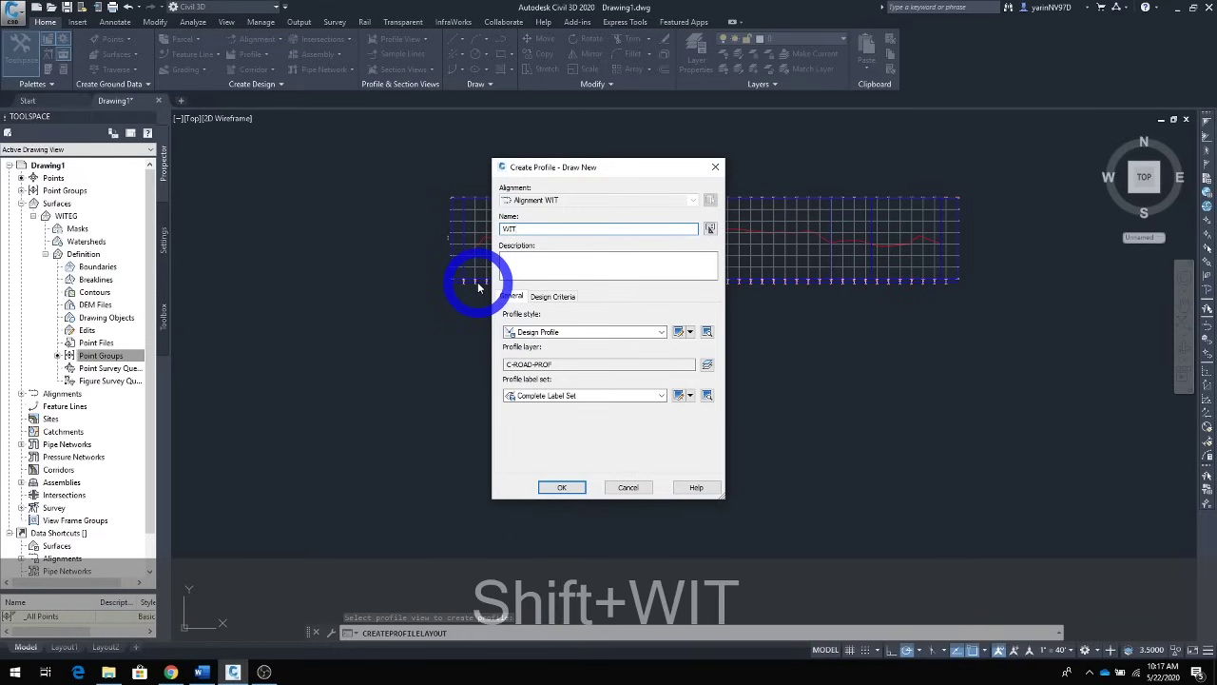
{"action": "type", "text": "FG"}
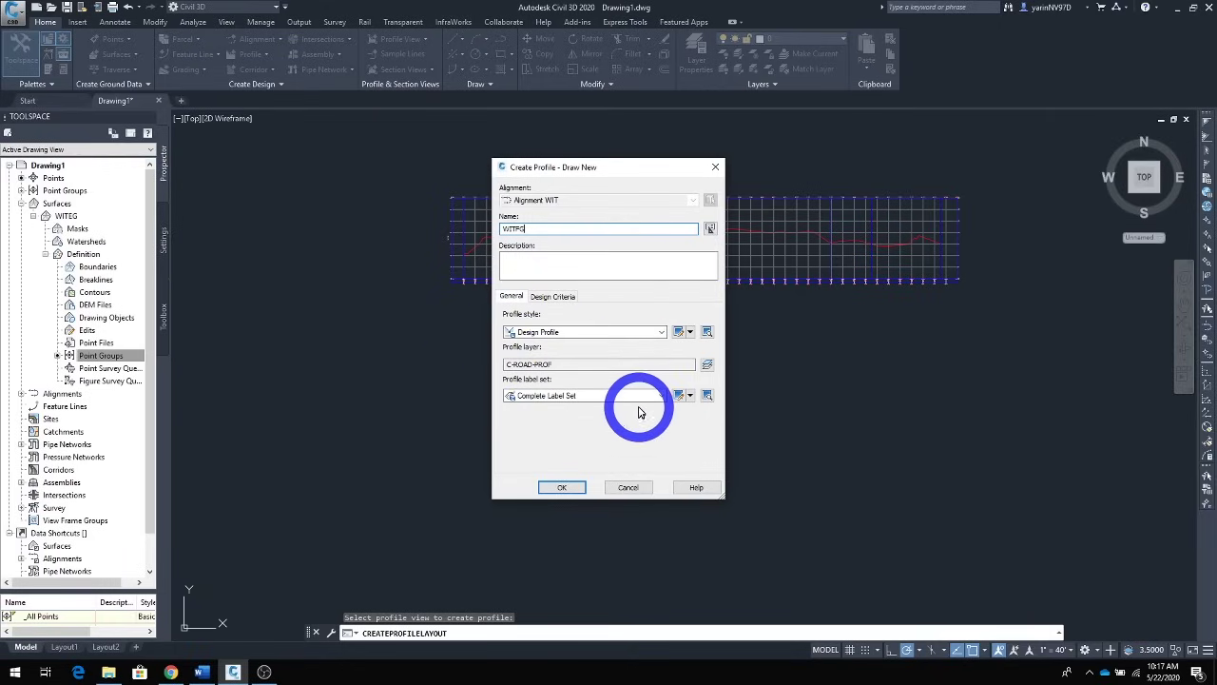
{"action": "left_click", "coordinate": [558, 488]}
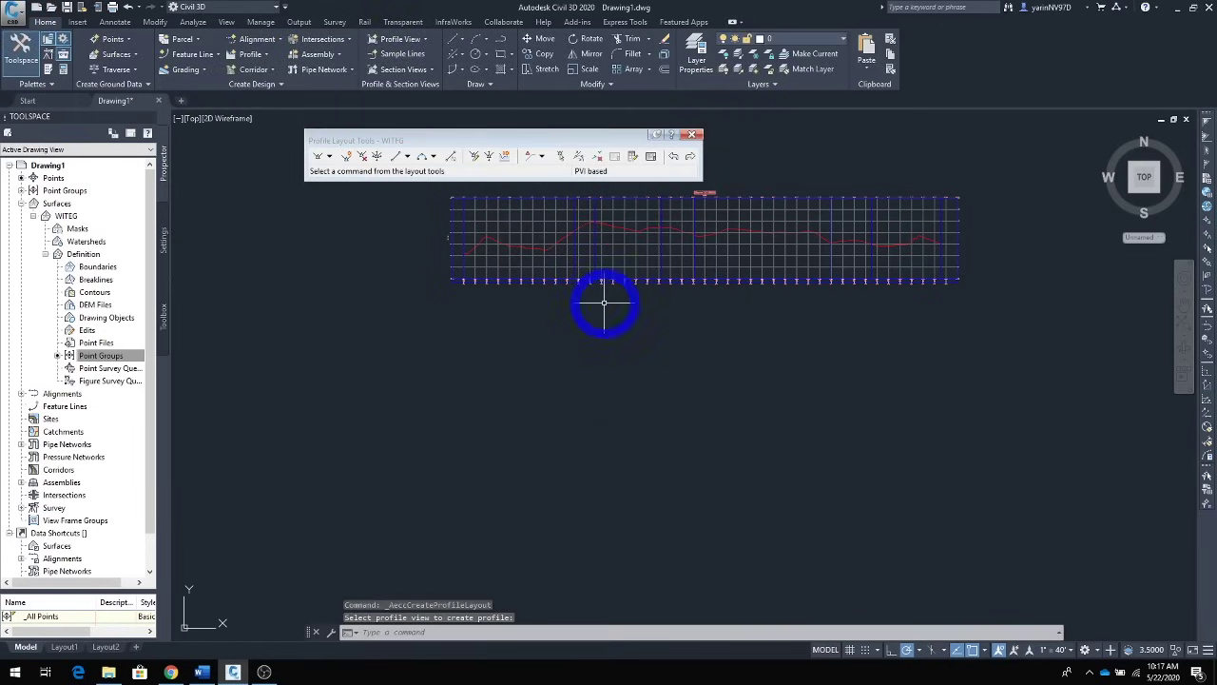
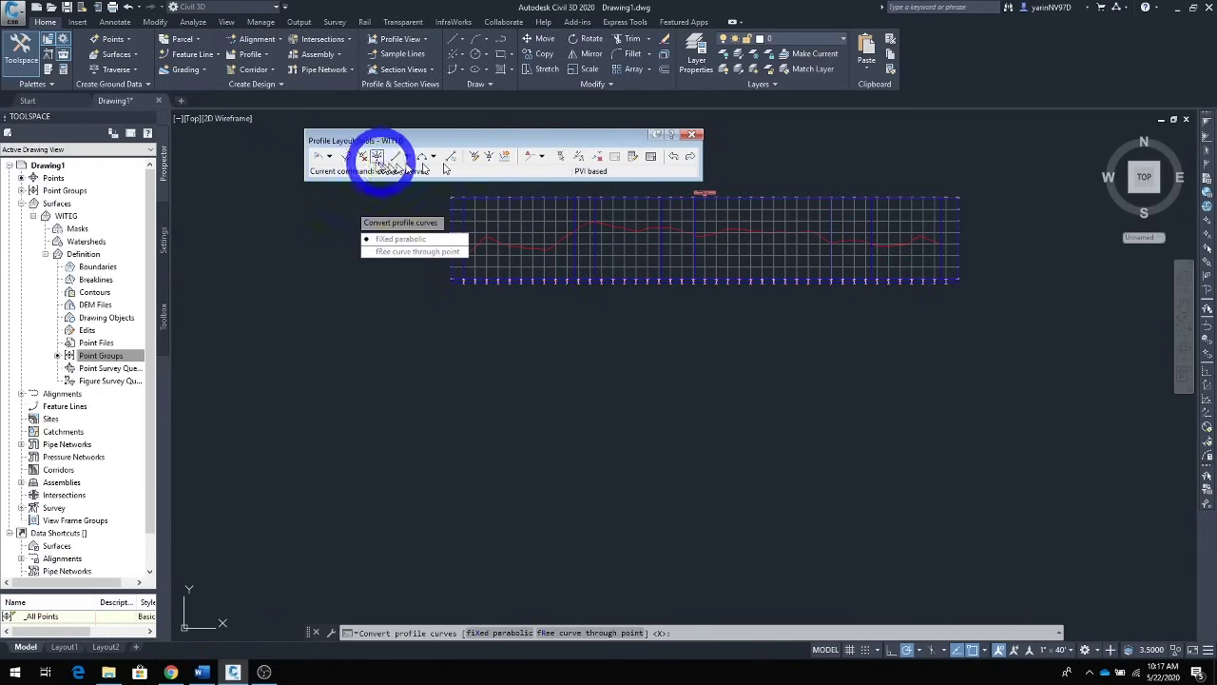
Confirm the vertical curve settings as parabolic, with 150' lengths for both crest and sag curves
{"action": "left_click", "coordinate": [330, 157]}
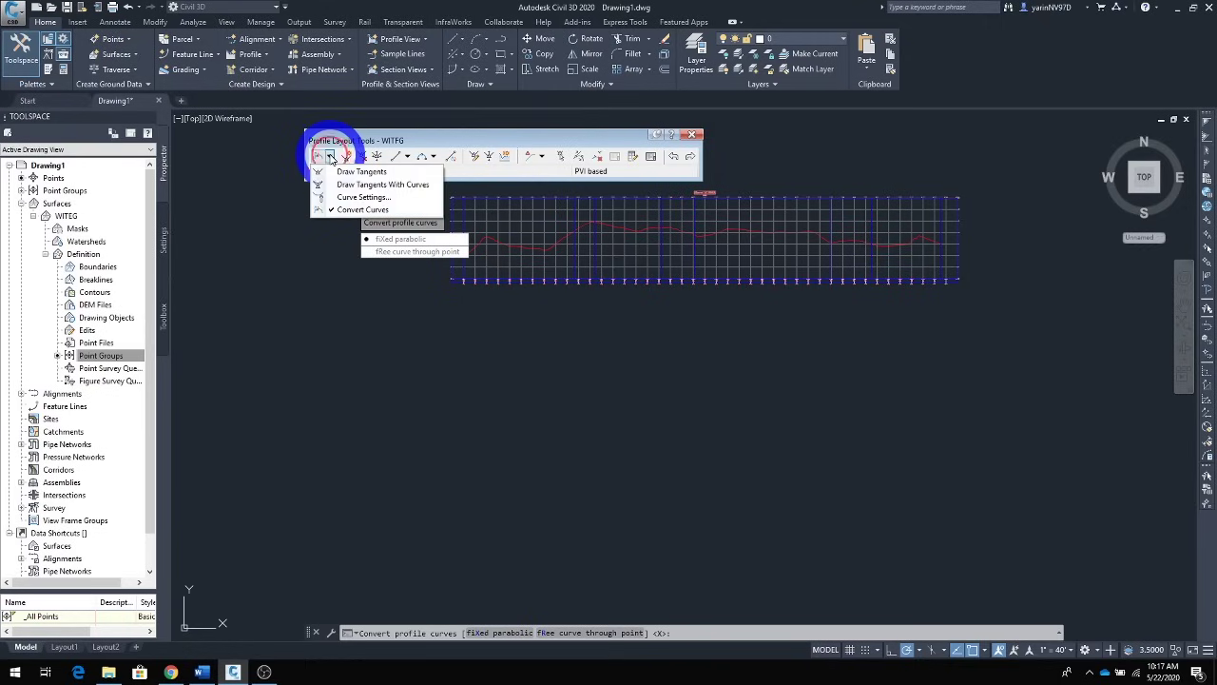
{"action": "left_click", "coordinate": [362, 198]}
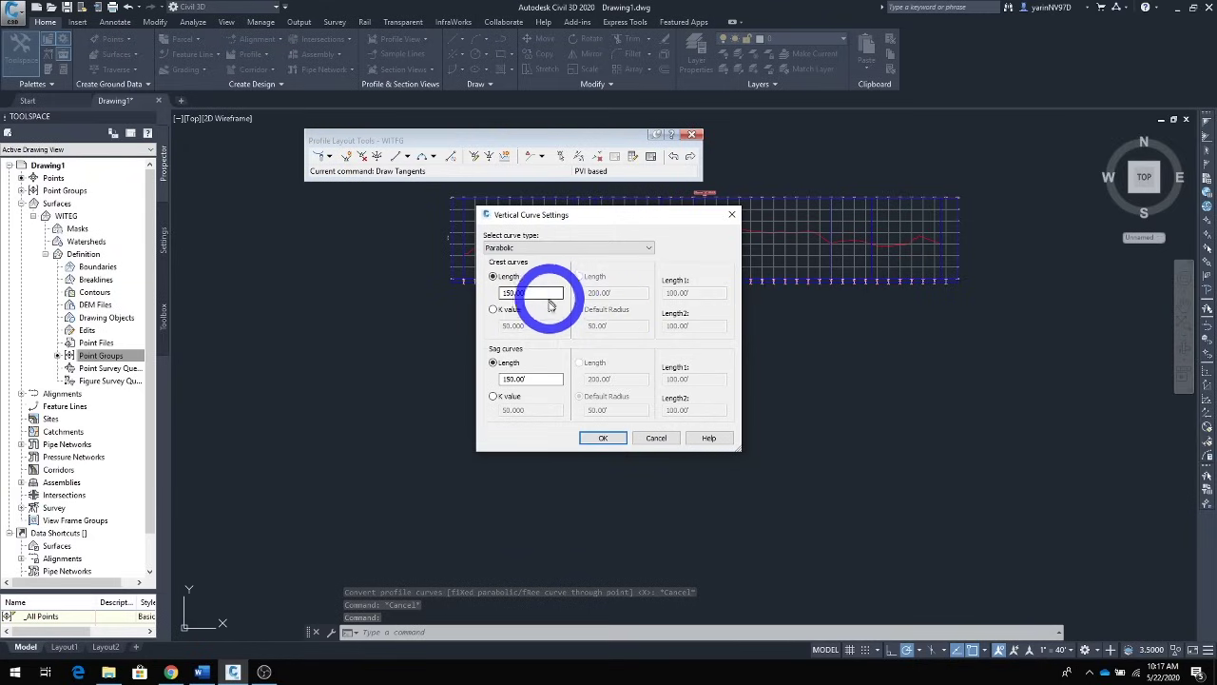
{"action": "left_click", "coordinate": [618, 444]}
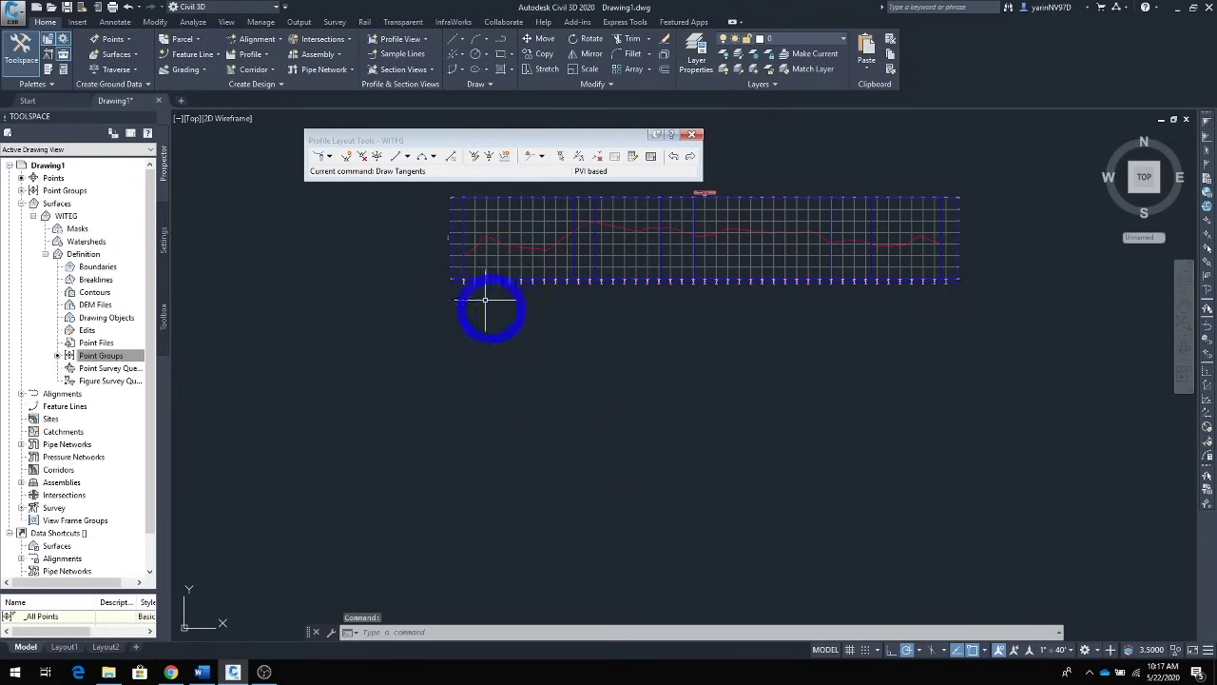
Draw WITFG as tangents with curves across the full grid, with a crest near station 12+40 and a sag near station 29+00
{"action": "left_click", "coordinate": [329, 157]}
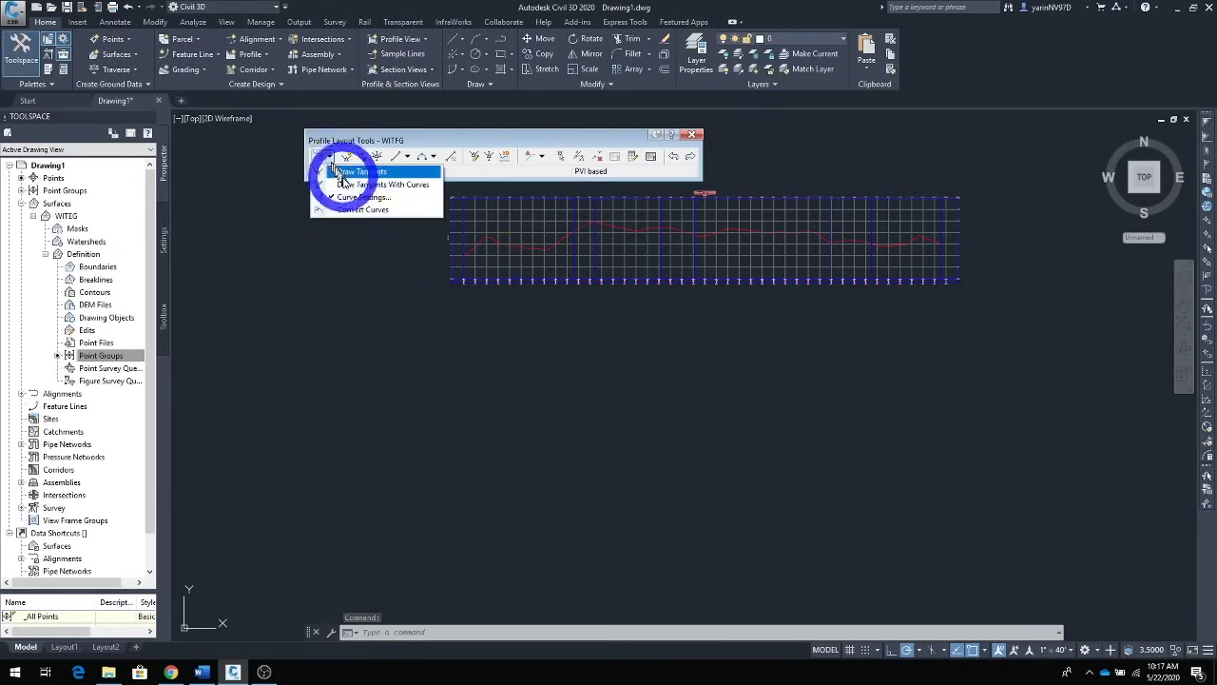
{"action": "left_click", "coordinate": [399, 185]}
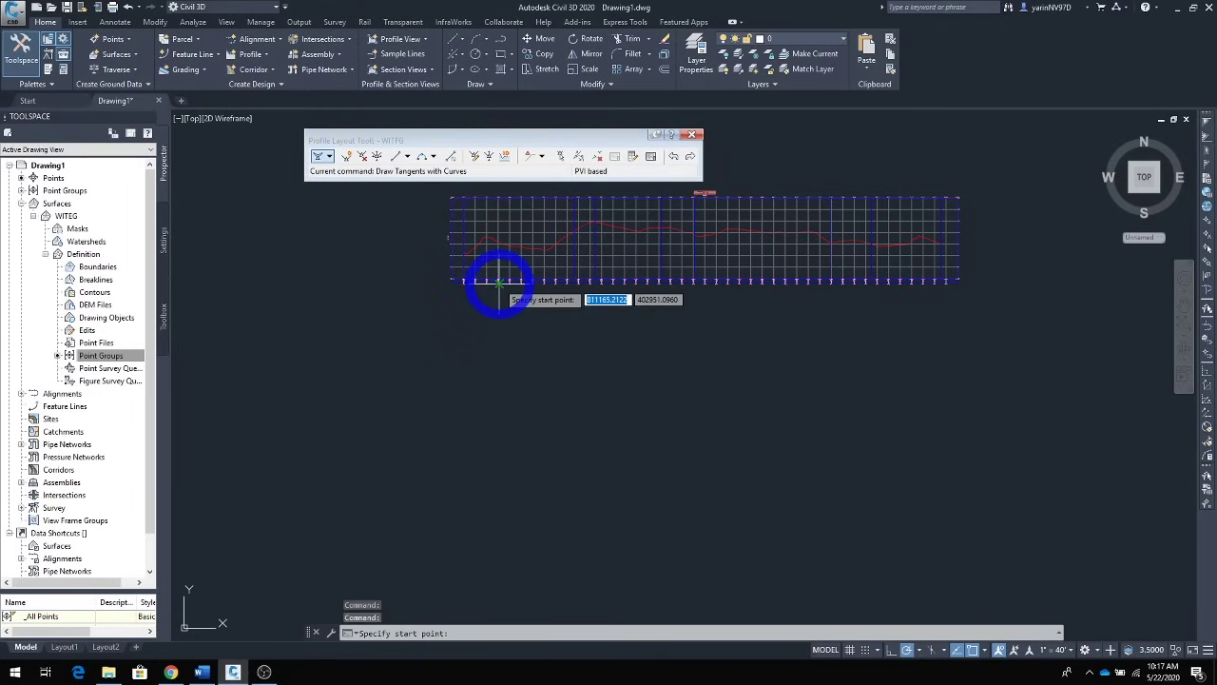
{"action": "scroll", "coordinate": [517, 275], "scroll_direction": "up", "scroll_amount": 3}
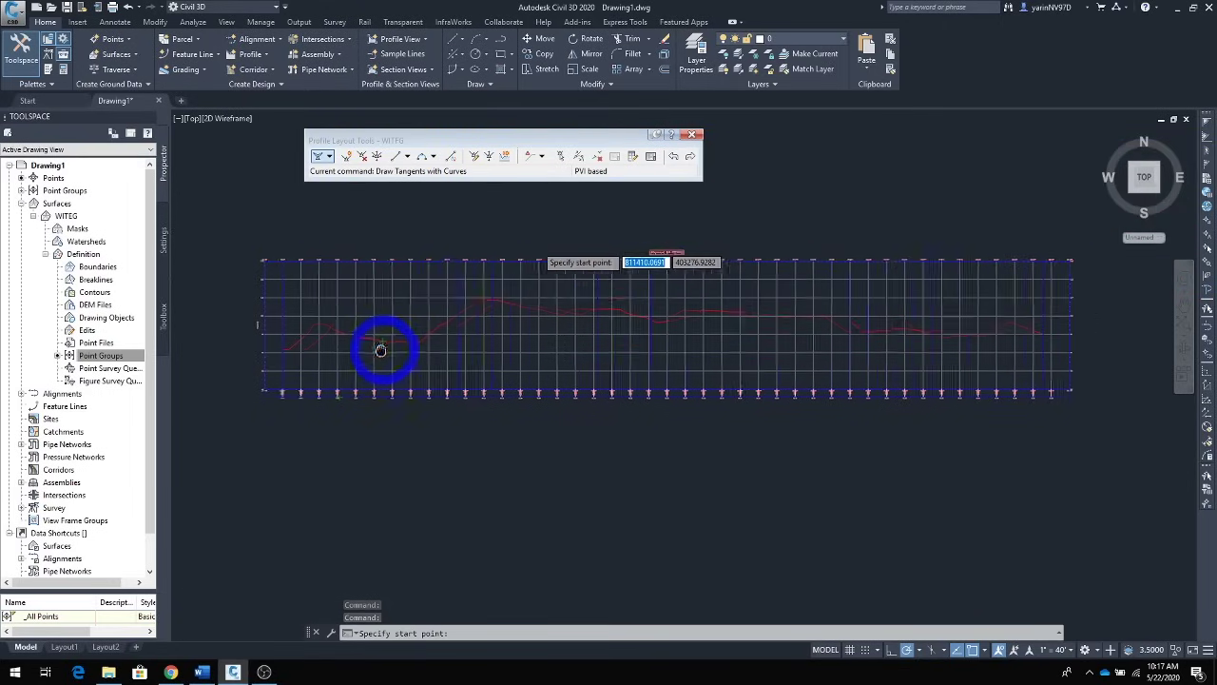
{"action": "middle_click_drag", "start_coordinate": [380, 350], "coordinate": [359, 352]}
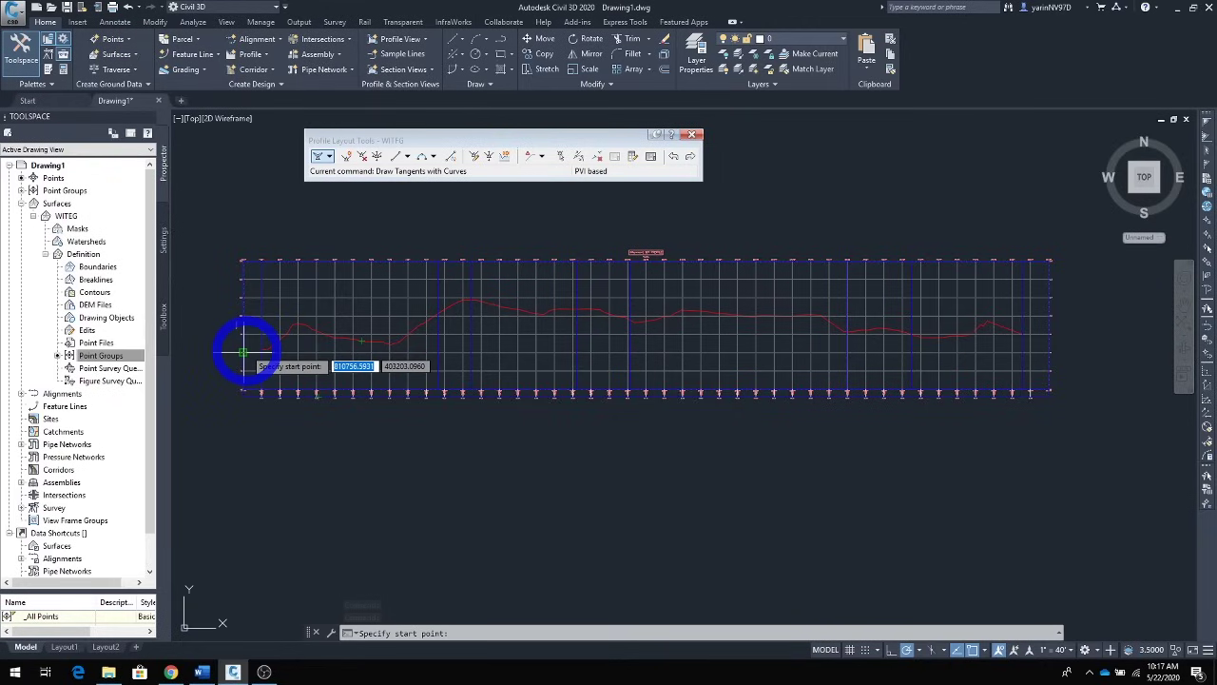
{"action": "left_click", "coordinate": [244, 352]}
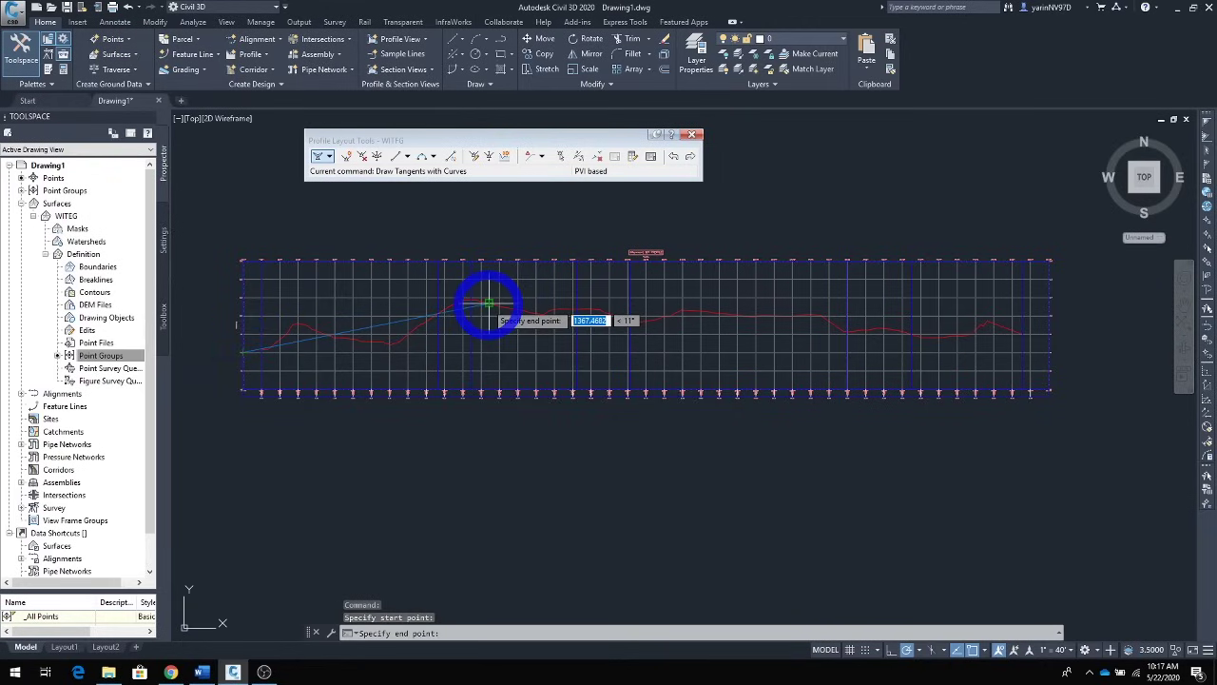
{"action": "left_click", "coordinate": [487, 303]}
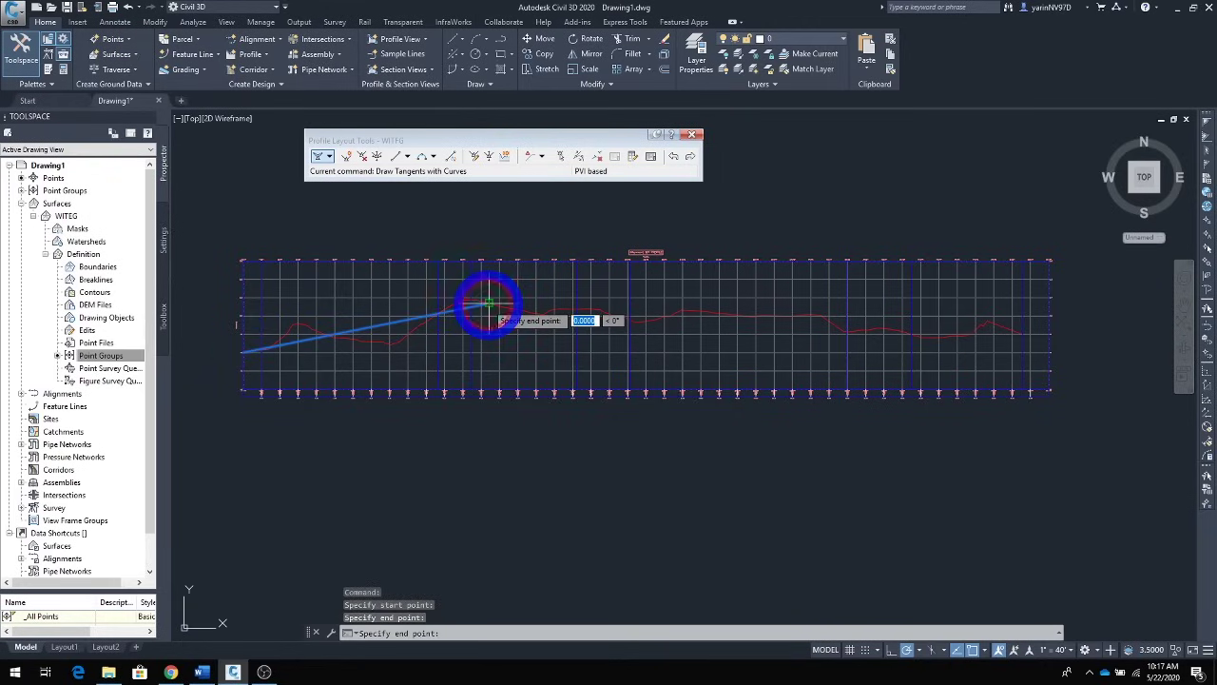
{"action": "left_click", "coordinate": [793, 333]}
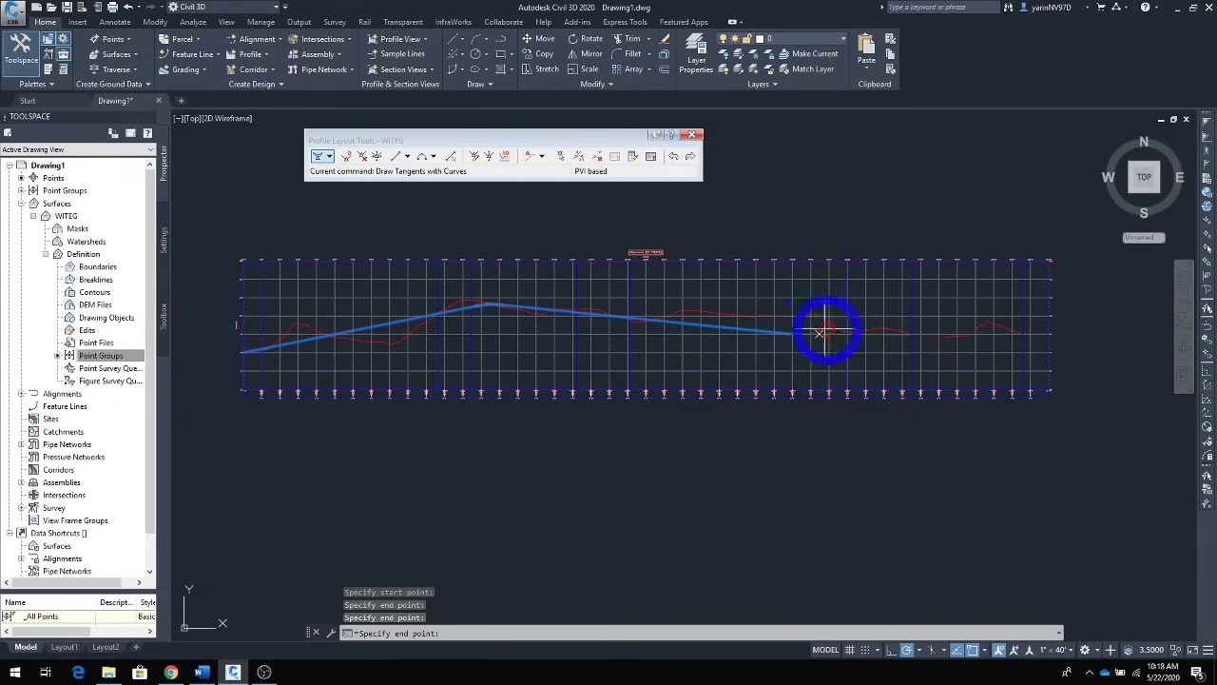
{"action": "left_click", "coordinate": [1047, 314]}
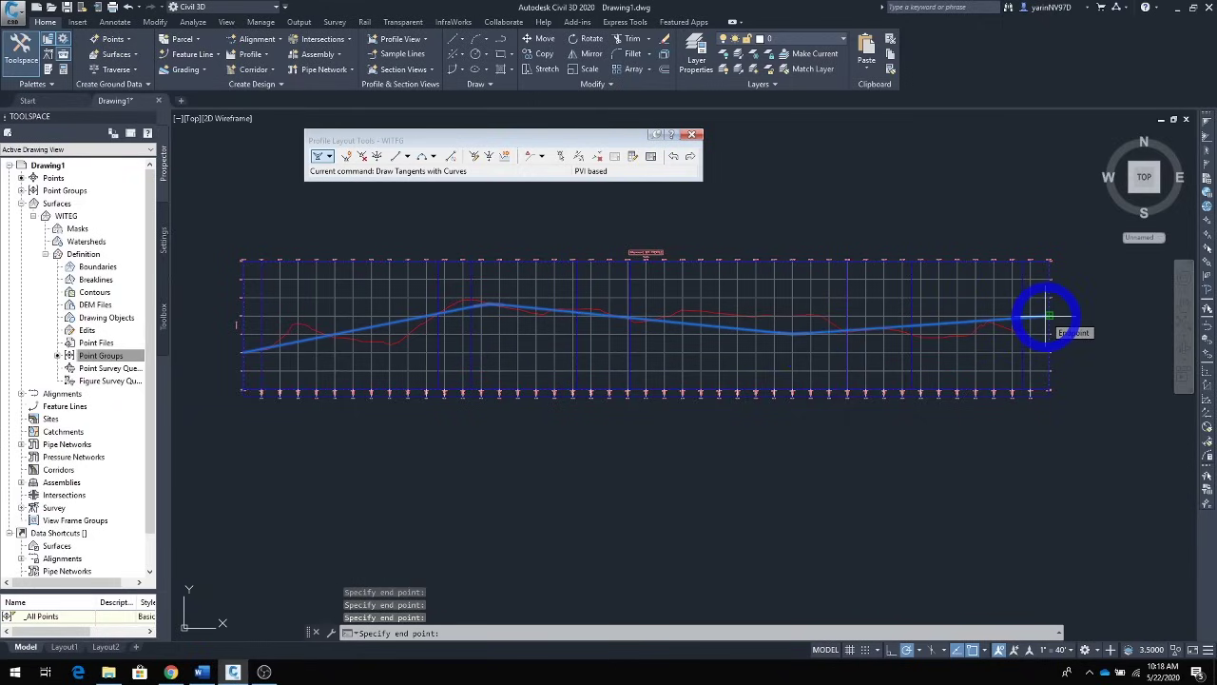
{"action": "key", "text": "Return"}
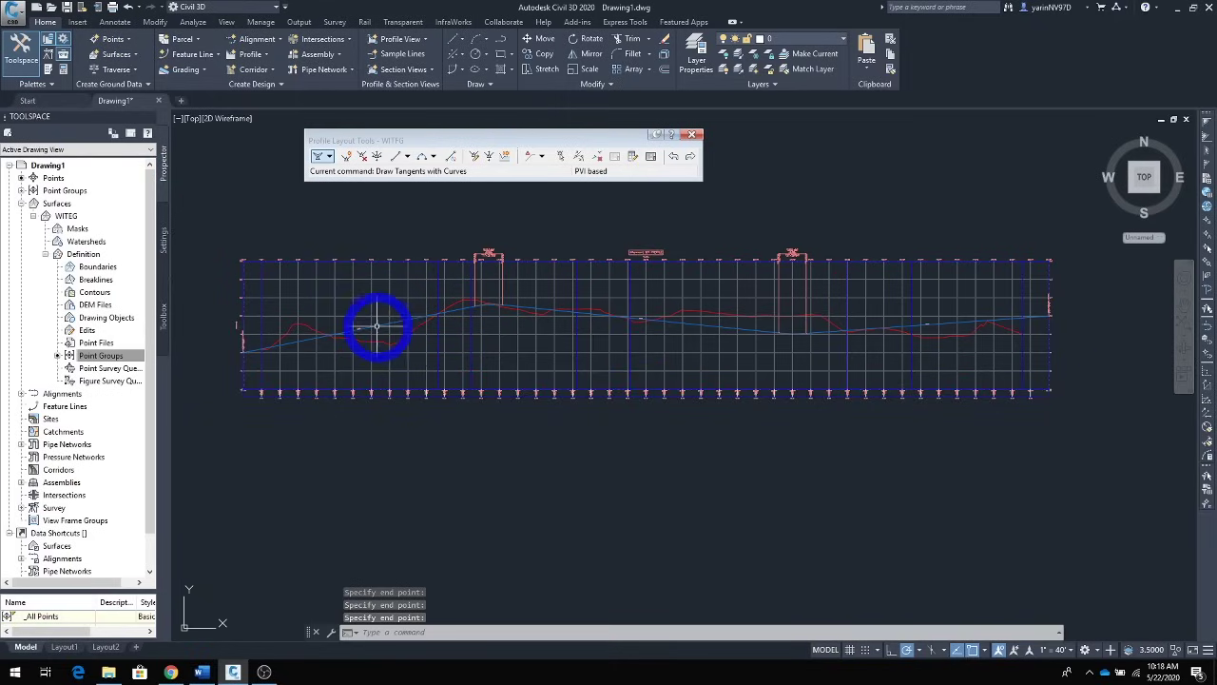
Examine the tangent grade labels and vertical curve labels along the finished grade profile
{"action": "scroll", "coordinate": [370, 329], "scroll_direction": "up", "scroll_amount": 2}
{"action": "scroll", "coordinate": [370, 329], "scroll_direction": "up", "scroll_amount": 5}
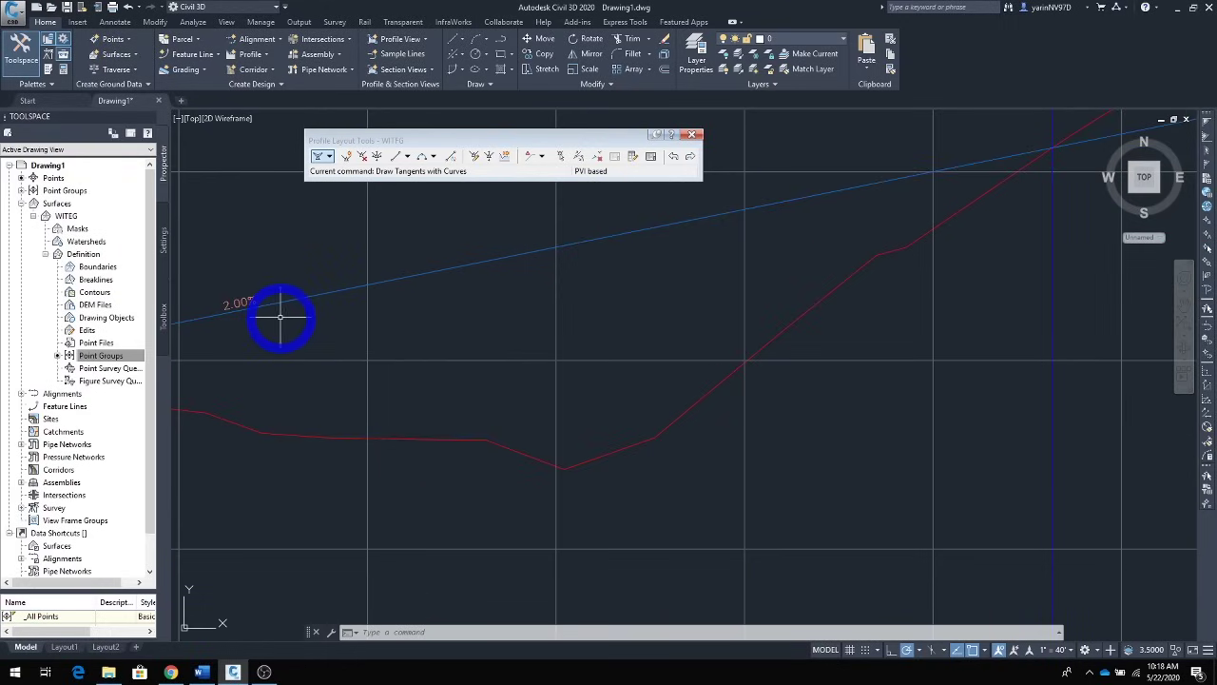
{"action": "scroll", "coordinate": [281, 317], "scroll_direction": "down", "scroll_amount": 4}
{"action": "scroll", "coordinate": [763, 310], "scroll_direction": "down", "scroll_amount": 2}
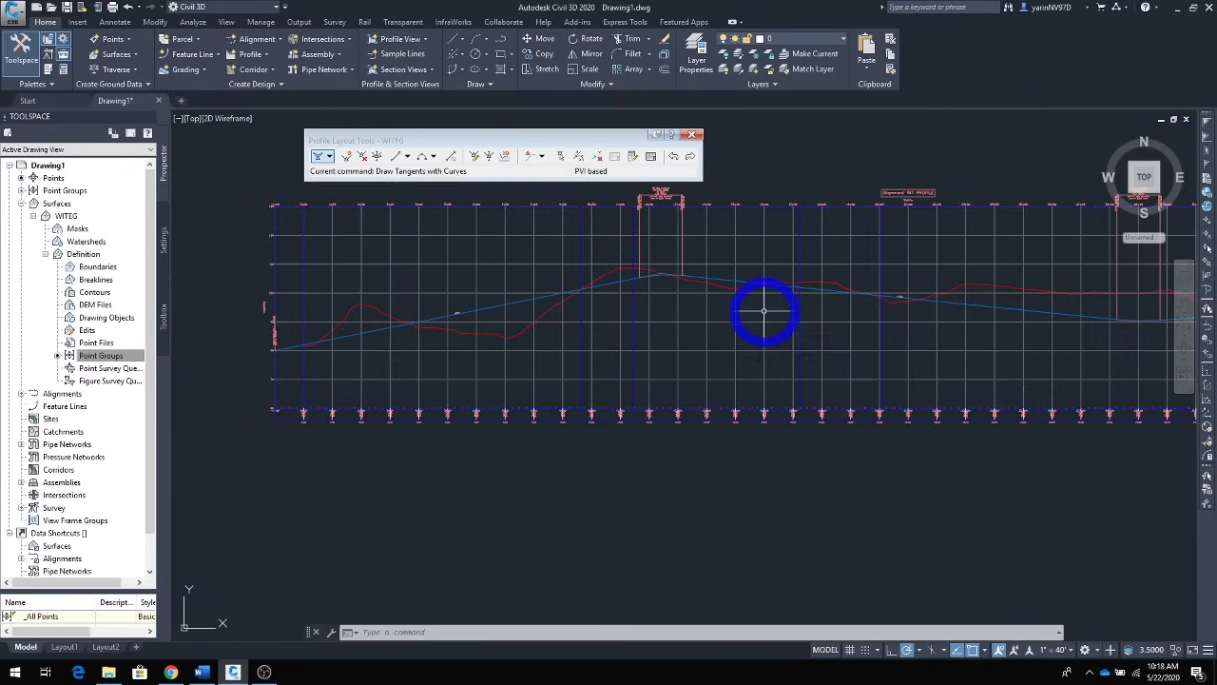
{"action": "scroll", "coordinate": [895, 292], "scroll_direction": "up", "scroll_amount": 5}
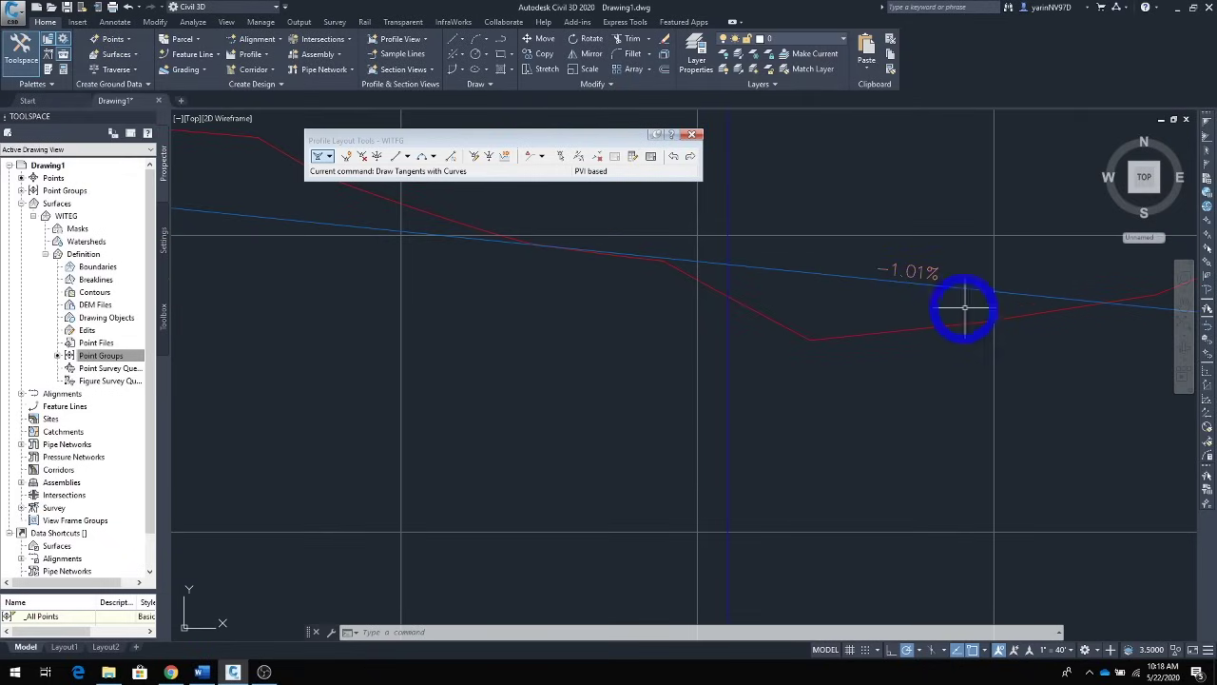
{"action": "scroll", "coordinate": [823, 283], "scroll_direction": "down", "scroll_amount": 4}
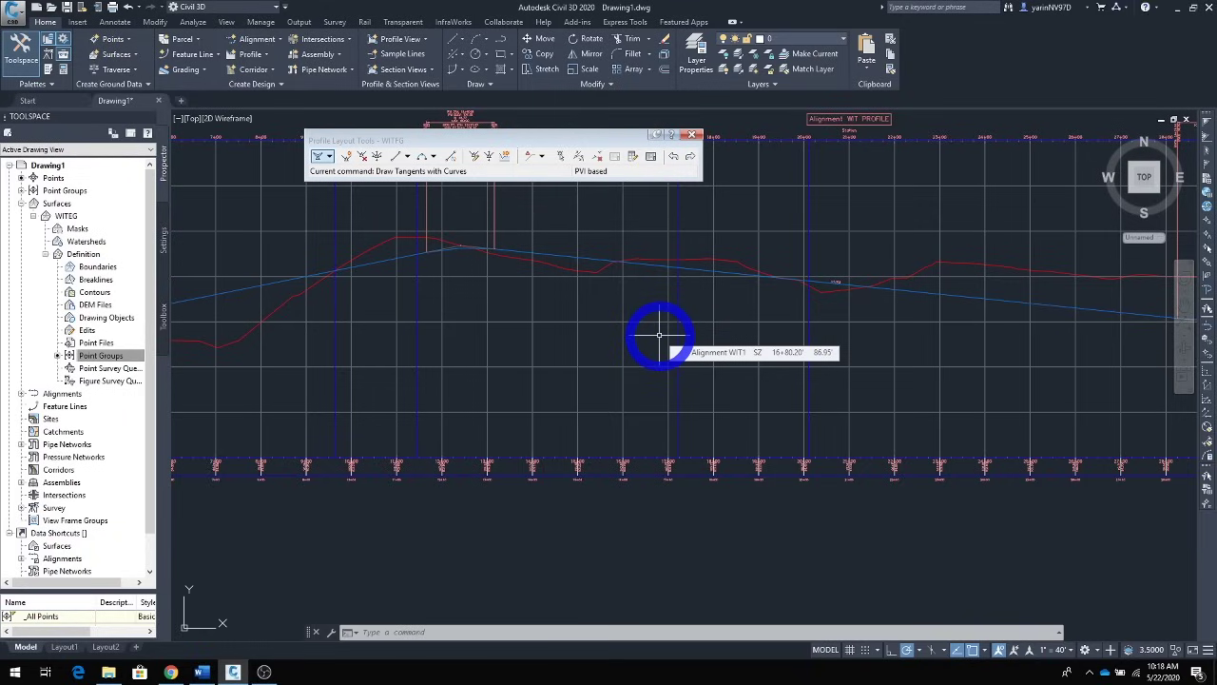
{"action": "middle_click_drag", "start_coordinate": [636, 252], "coordinate": [625, 348]}
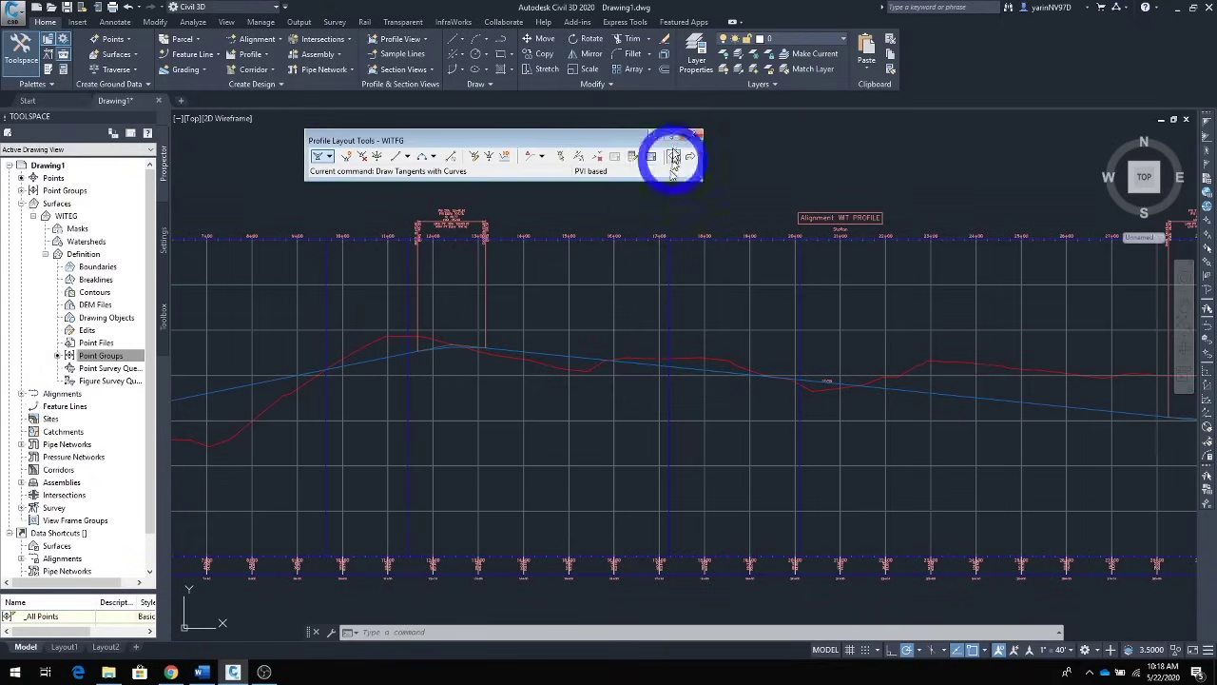
Finish the WITFG profile layout and examine the crest curve labels and the whole finished grade profile
{"action": "left_click", "coordinate": [693, 136]}
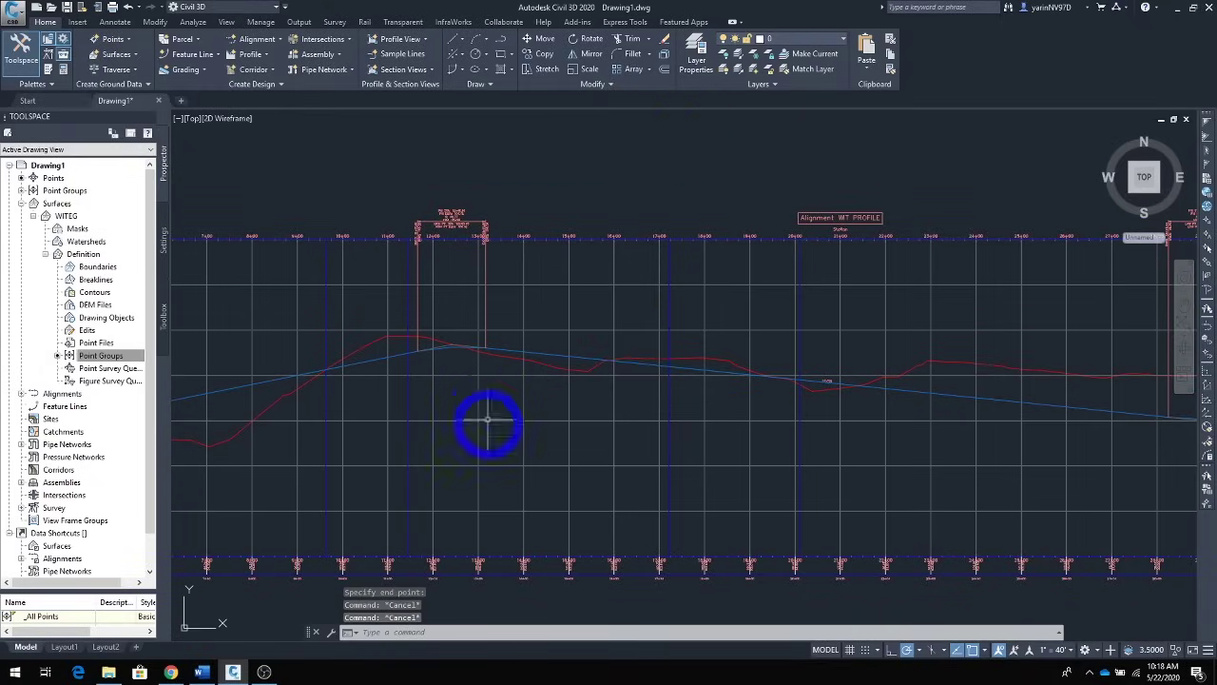
{"action": "left_click", "coordinate": [470, 348]}
{"action": "scroll", "coordinate": [470, 348], "scroll_direction": "up", "scroll_amount": 4}
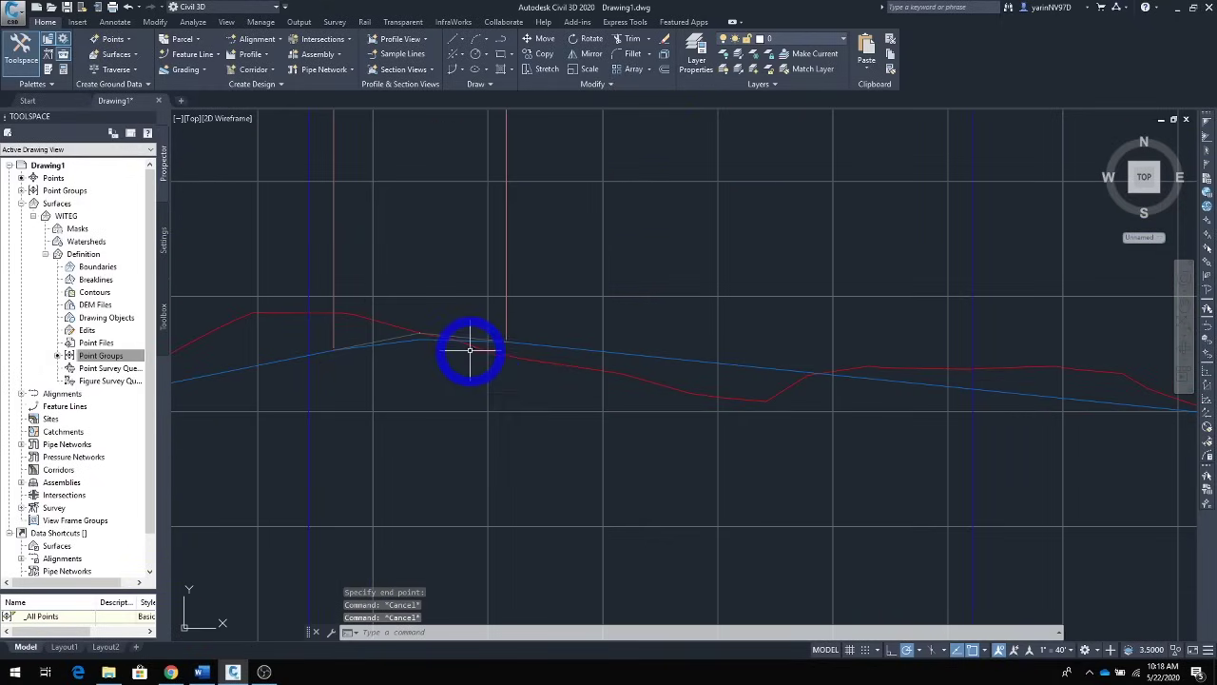
{"action": "middle_click_drag", "start_coordinate": [470, 227], "coordinate": [479, 421]}
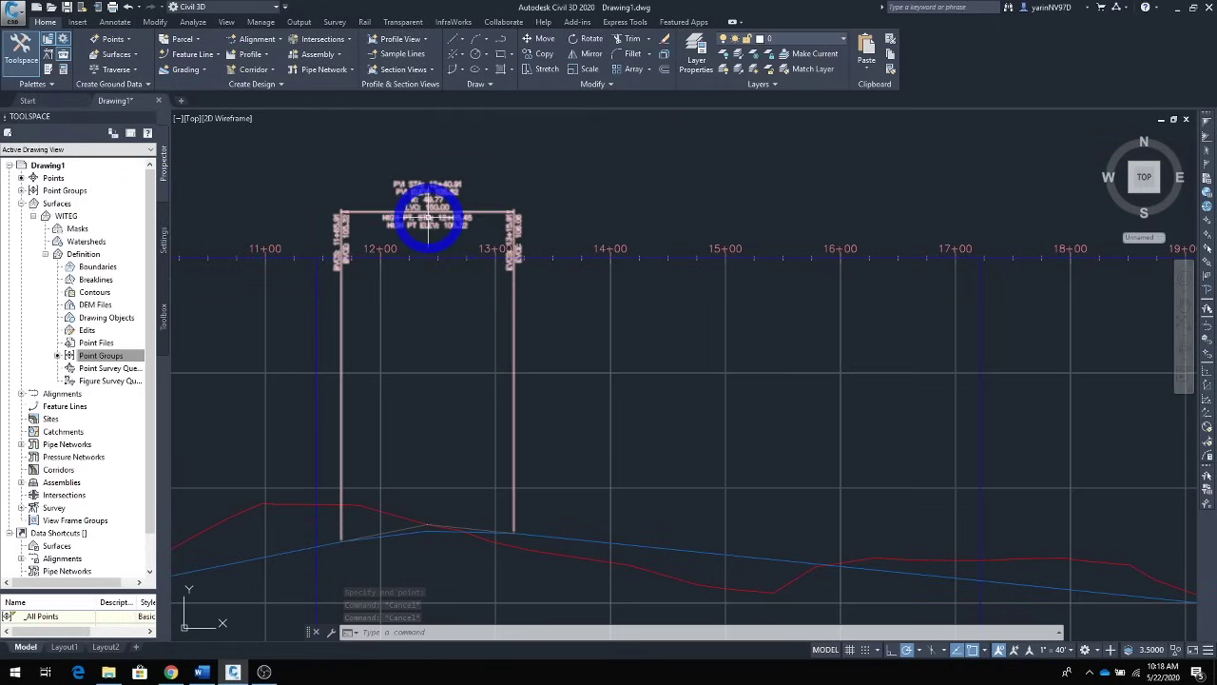
{"action": "scroll", "coordinate": [448, 477], "scroll_direction": "down", "scroll_amount": 4}
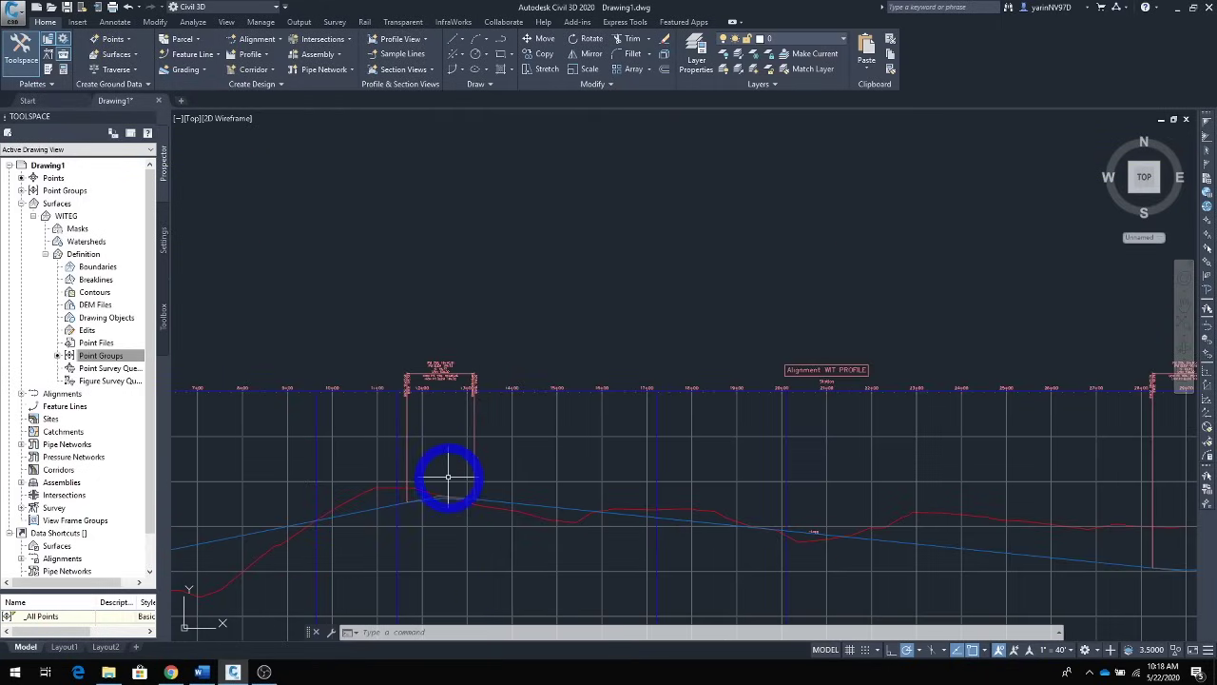
{"action": "scroll", "coordinate": [609, 504], "scroll_direction": "down", "scroll_amount": 2}
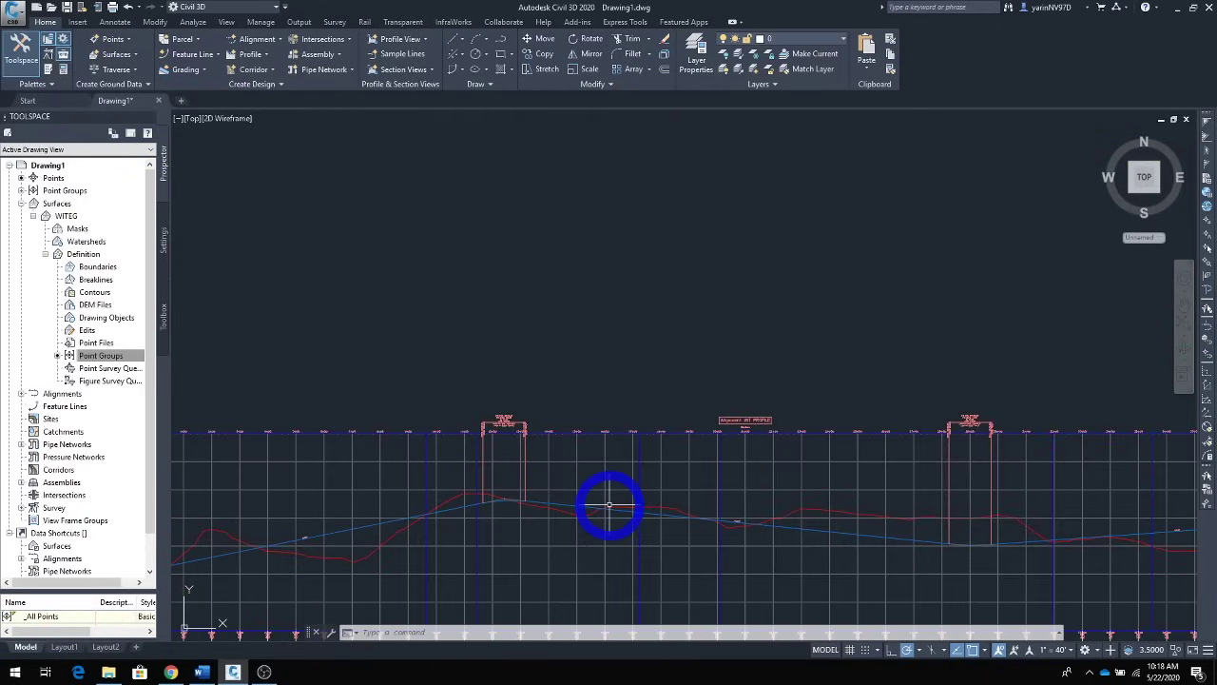
{"action": "middle_click_drag", "start_coordinate": [608, 504], "coordinate": [625, 321]}
{"action": "scroll", "coordinate": [623, 328], "scroll_direction": "down", "scroll_amount": 2}
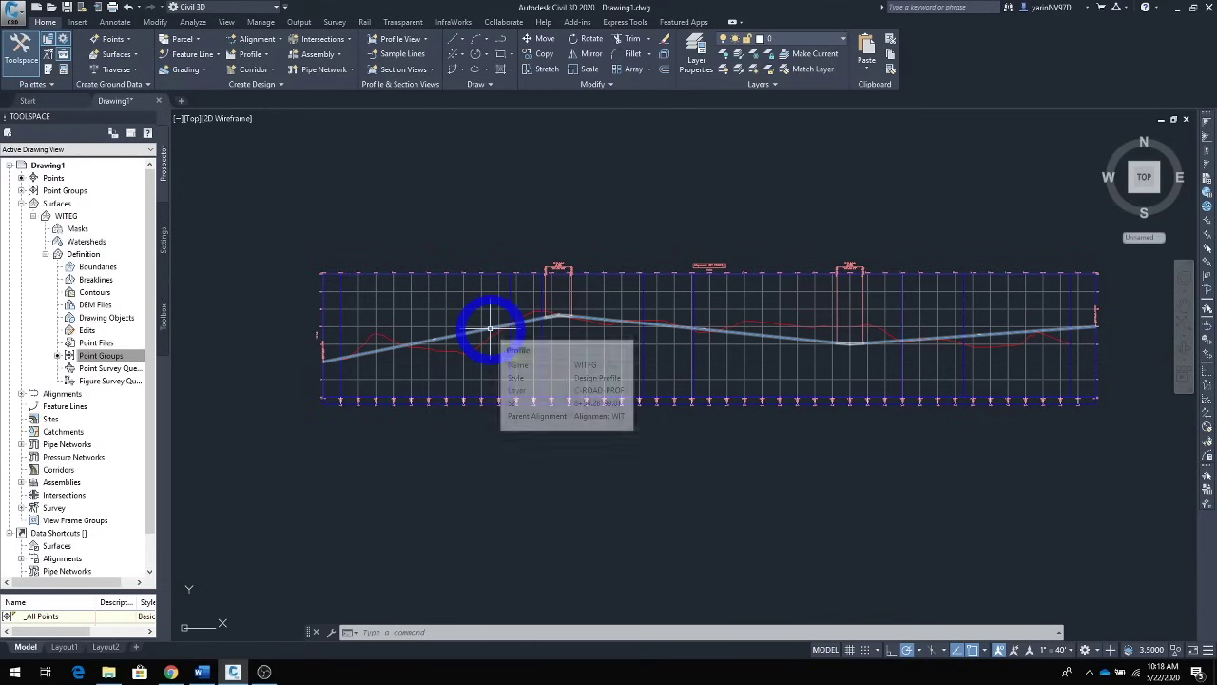
Edit the WITFG profile labels so the crest curve labels are anchored by Distance above
{"action": "left_click", "coordinate": [490, 329]}
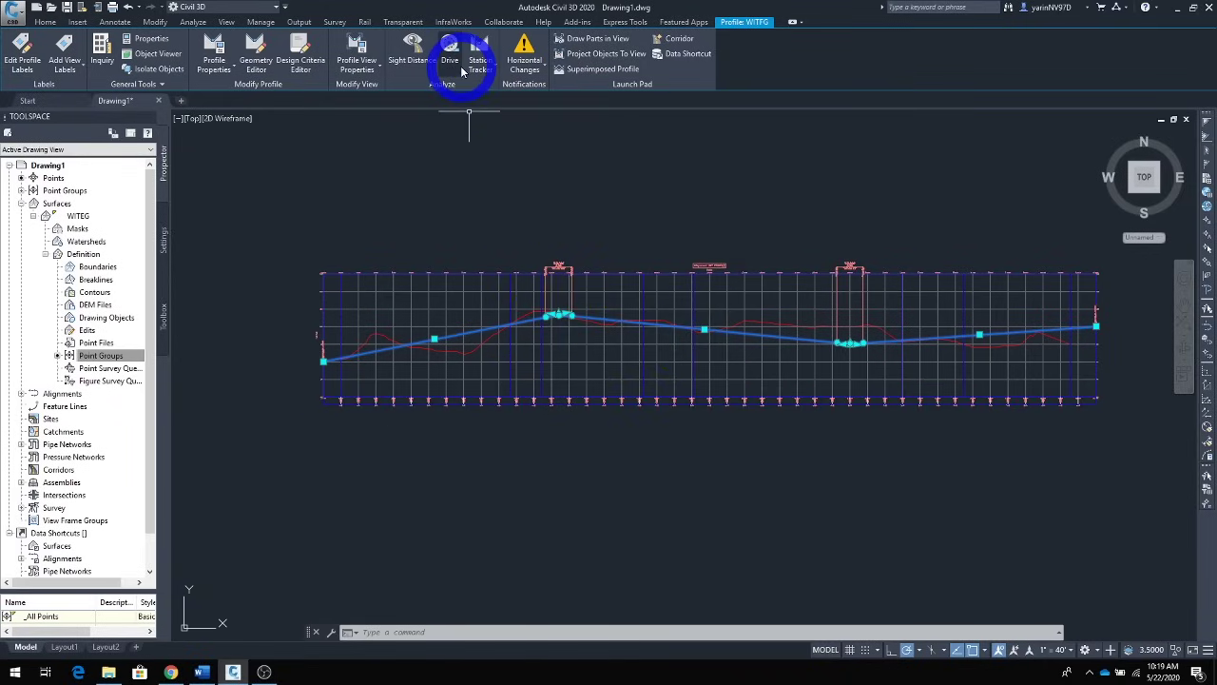
{"action": "left_click", "coordinate": [24, 65]}
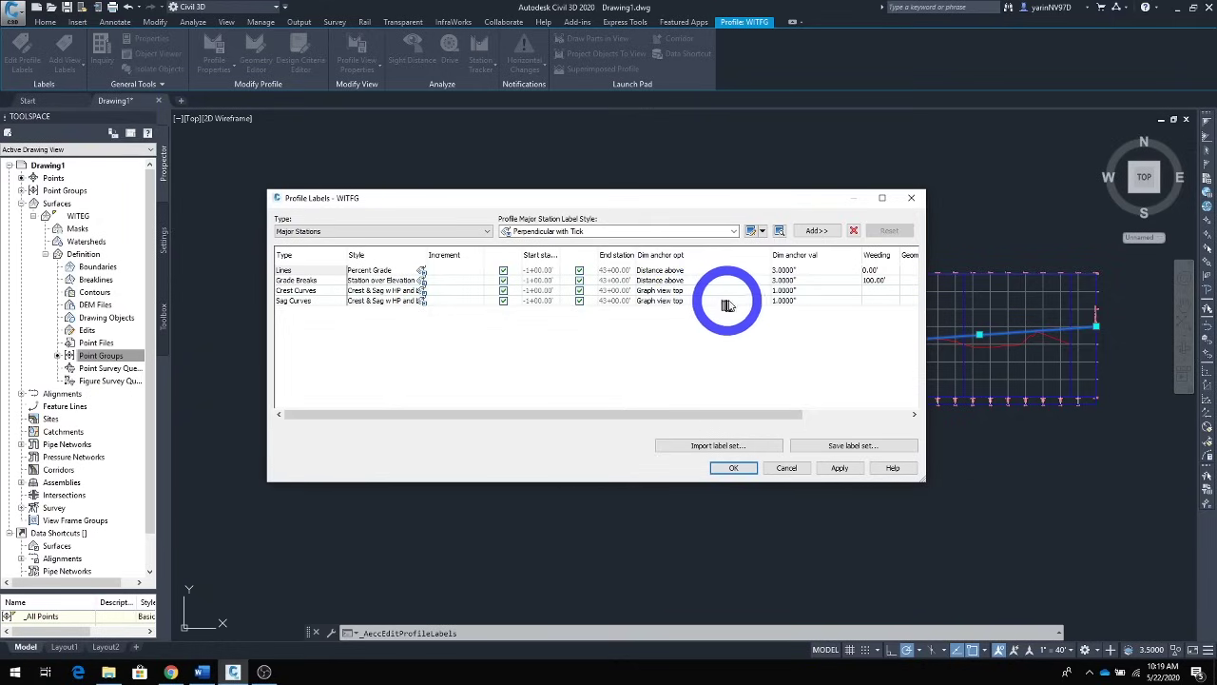
{"action": "left_click", "coordinate": [675, 290]}
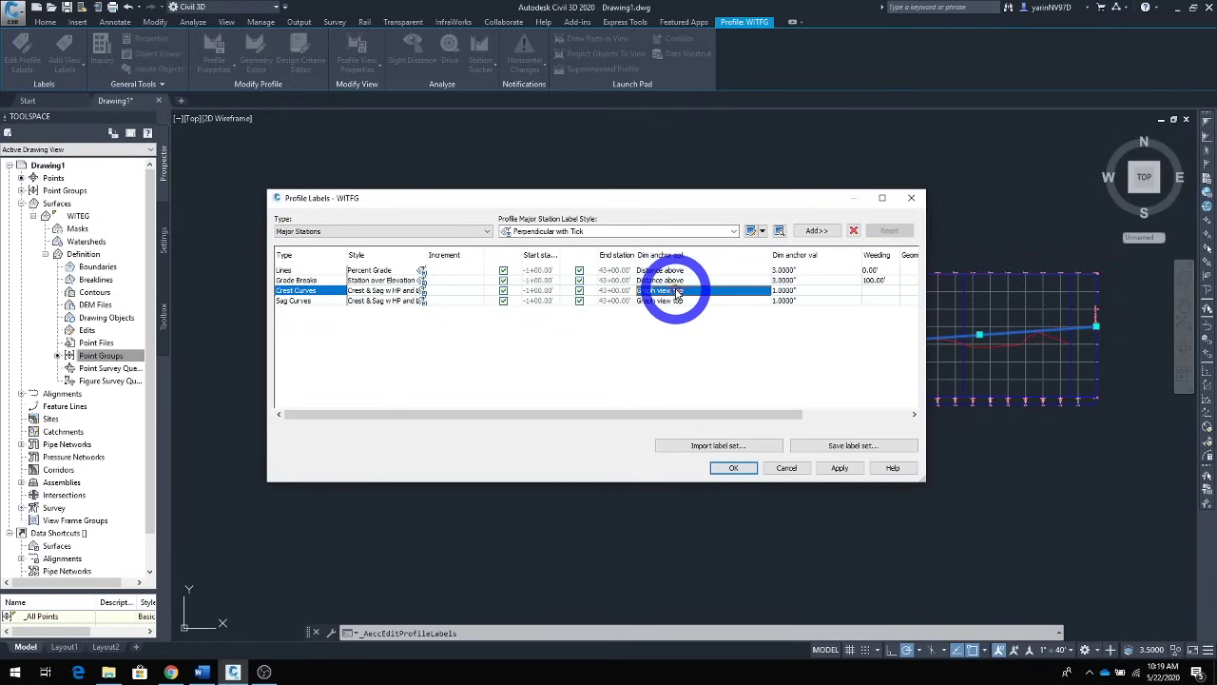
{"action": "left_click", "coordinate": [677, 294]}
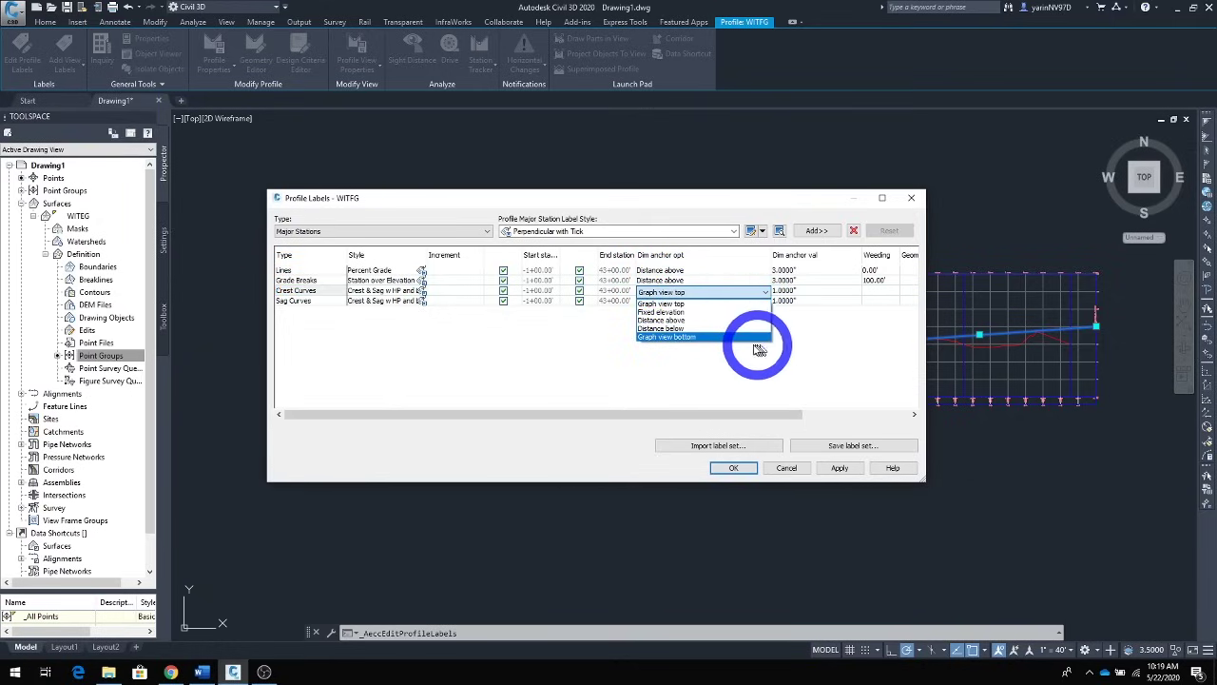
{"action": "left_click", "coordinate": [677, 322]}
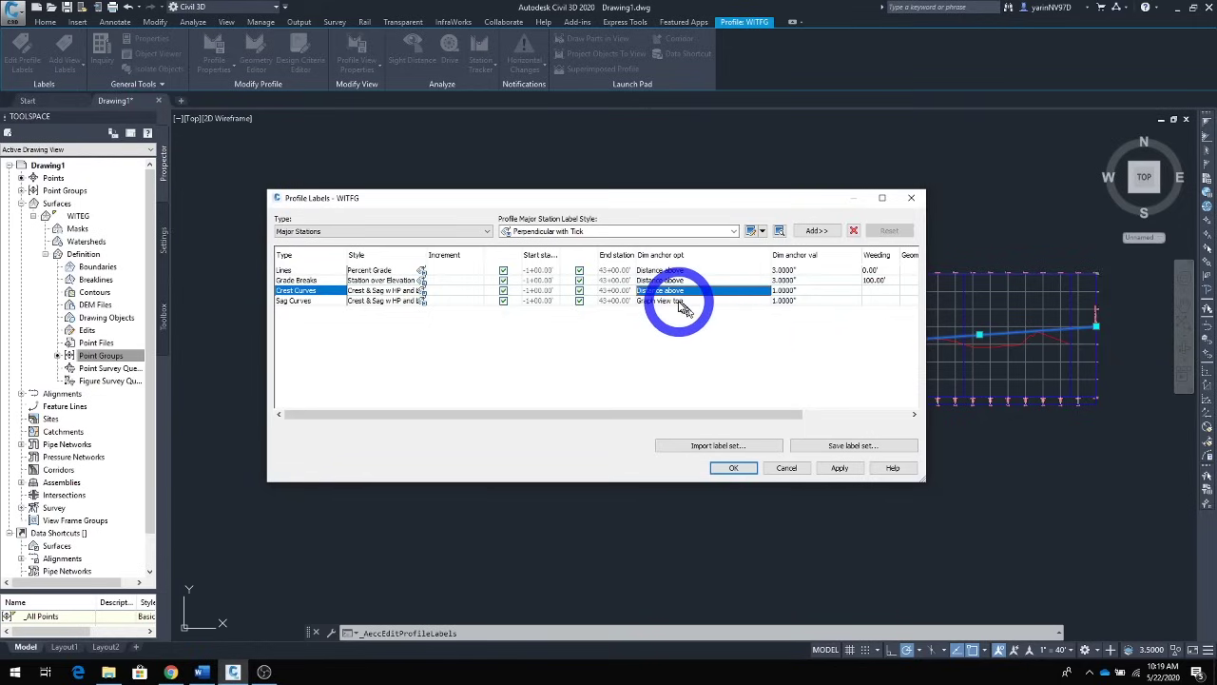
Anchor the sag curve labels by Distance above as well and accept the WITFG label changes
{"action": "left_click", "coordinate": [679, 301]}
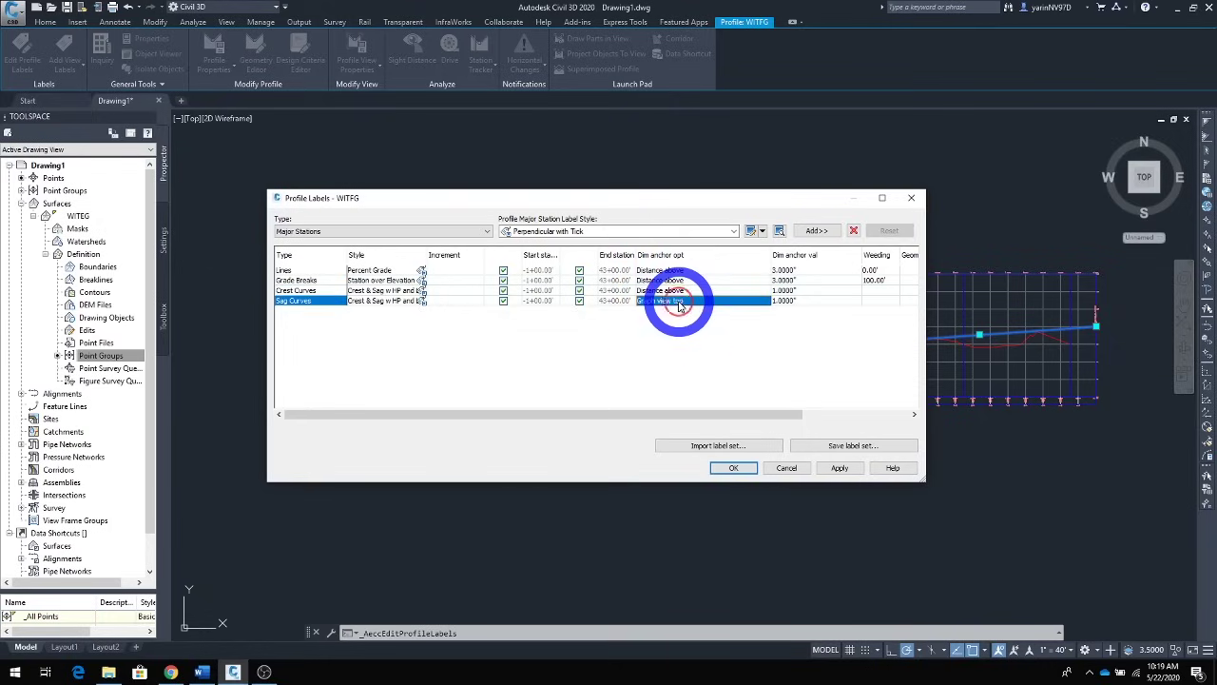
{"action": "left_click", "coordinate": [679, 301]}
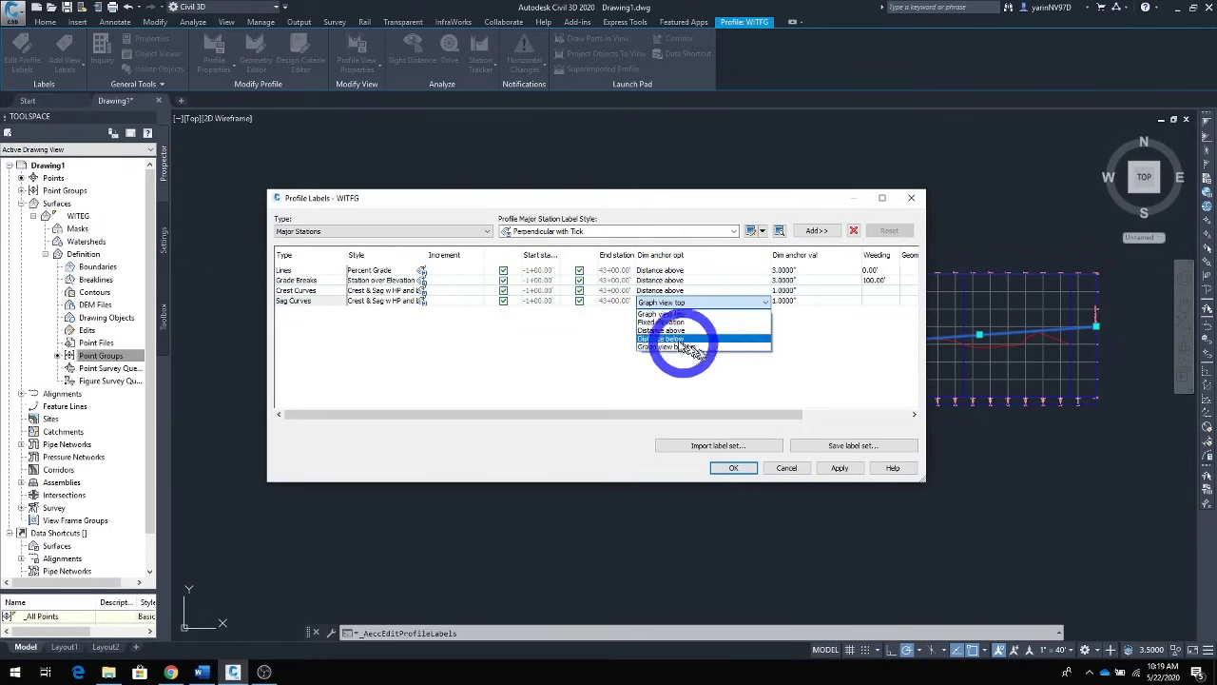
{"action": "left_click", "coordinate": [721, 330]}
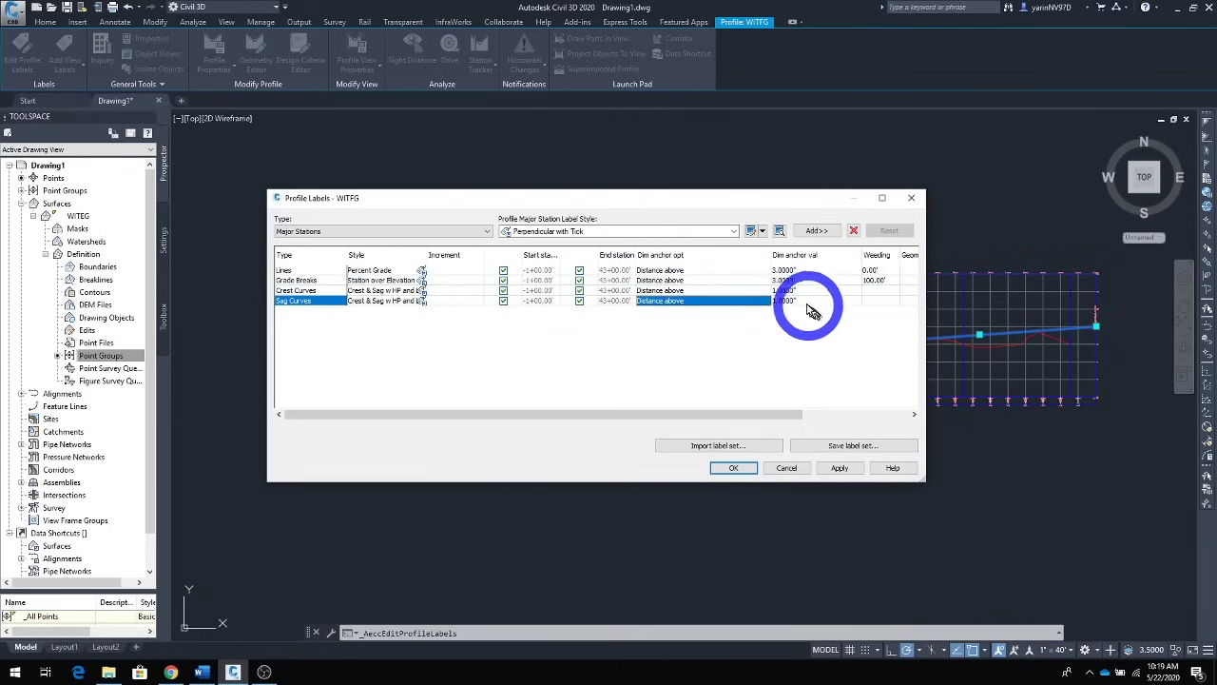
{"action": "left_click", "coordinate": [777, 291]}
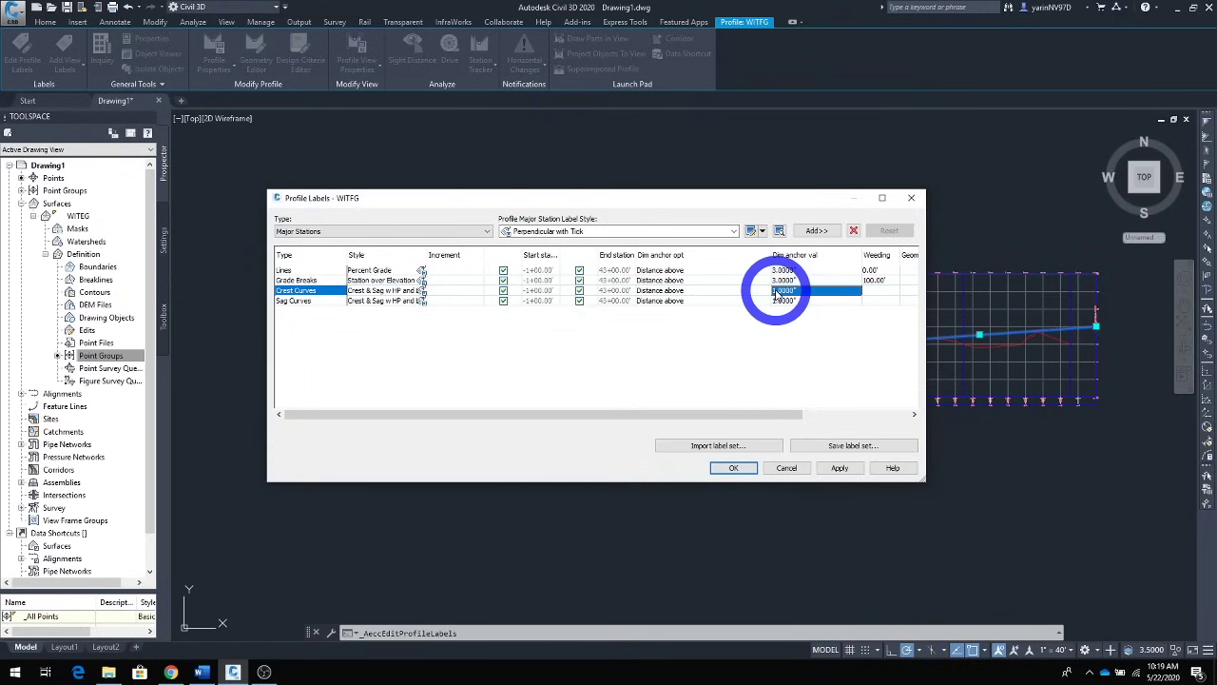
{"action": "key", "text": "Return"}
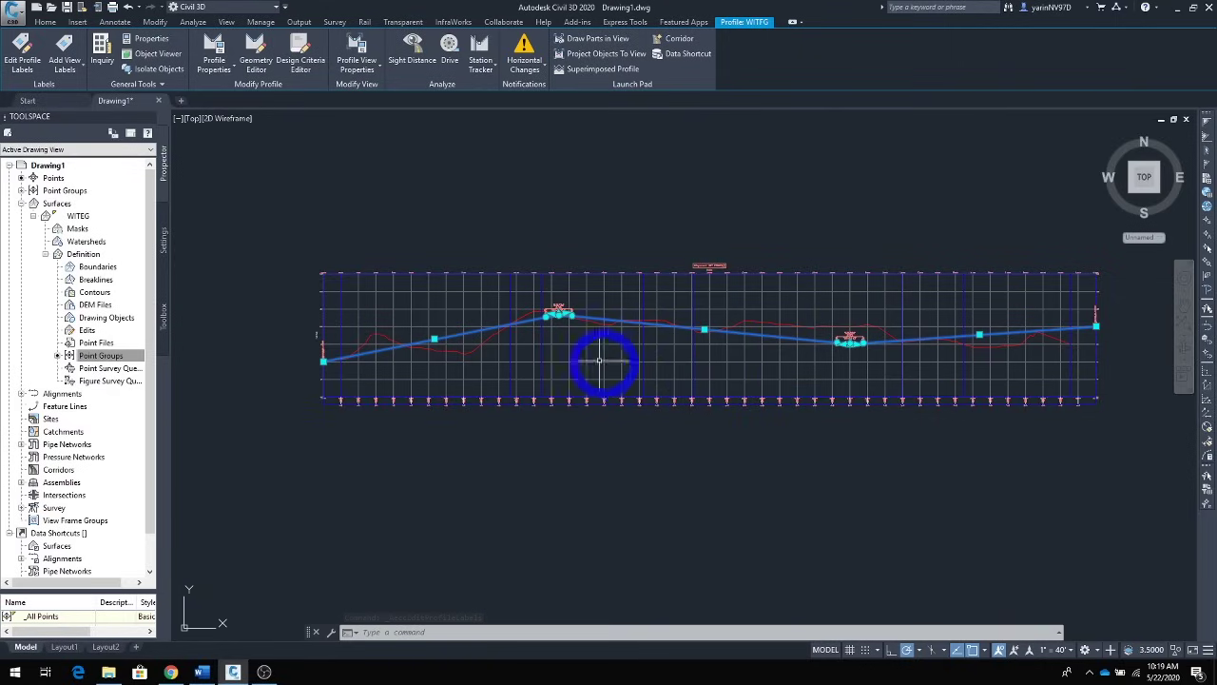
{"action": "scroll", "coordinate": [577, 331], "scroll_direction": "up", "scroll_amount": 5}
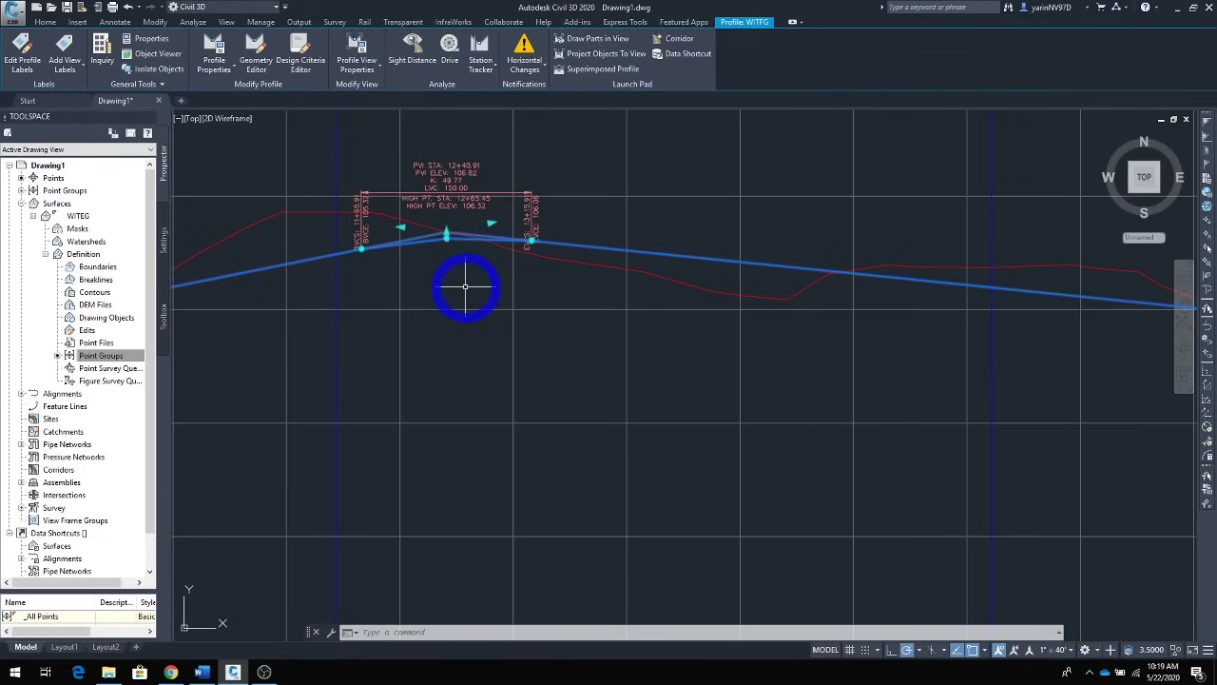
{"action": "scroll", "coordinate": [489, 350], "scroll_direction": "up", "scroll_amount": 4}
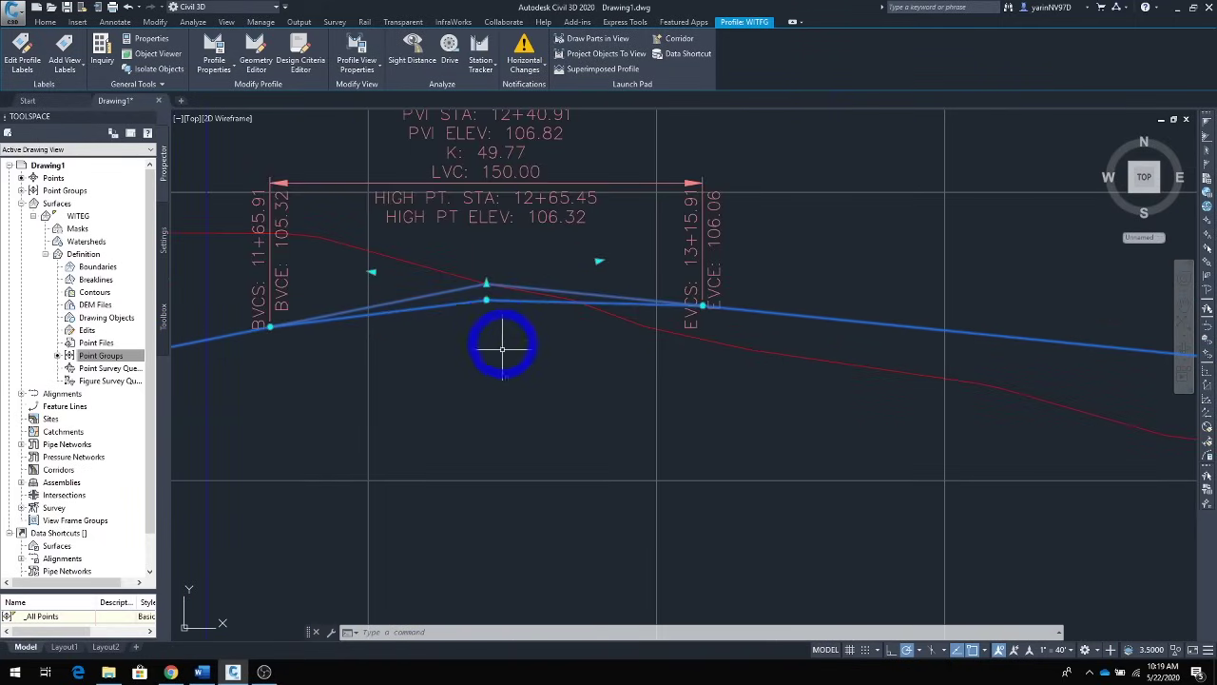
{"action": "scroll", "coordinate": [495, 228], "scroll_direction": "down", "scroll_amount": 2}
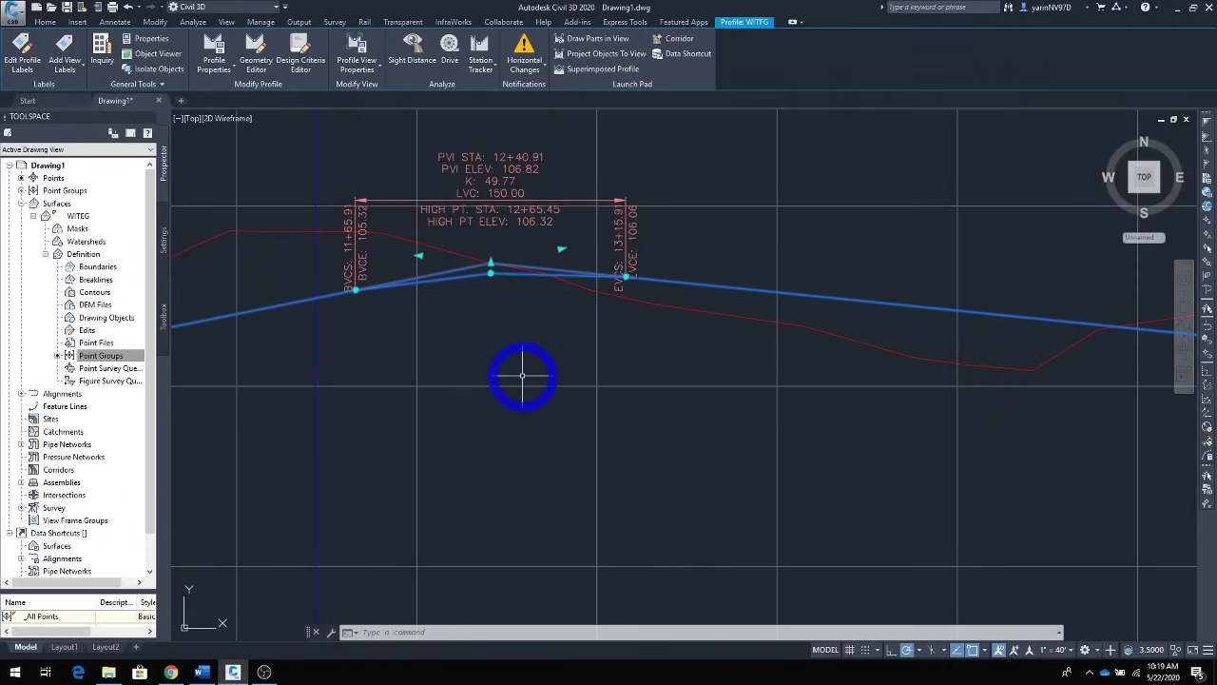
{"action": "scroll", "coordinate": [522, 376], "scroll_direction": "down", "scroll_amount": 5}
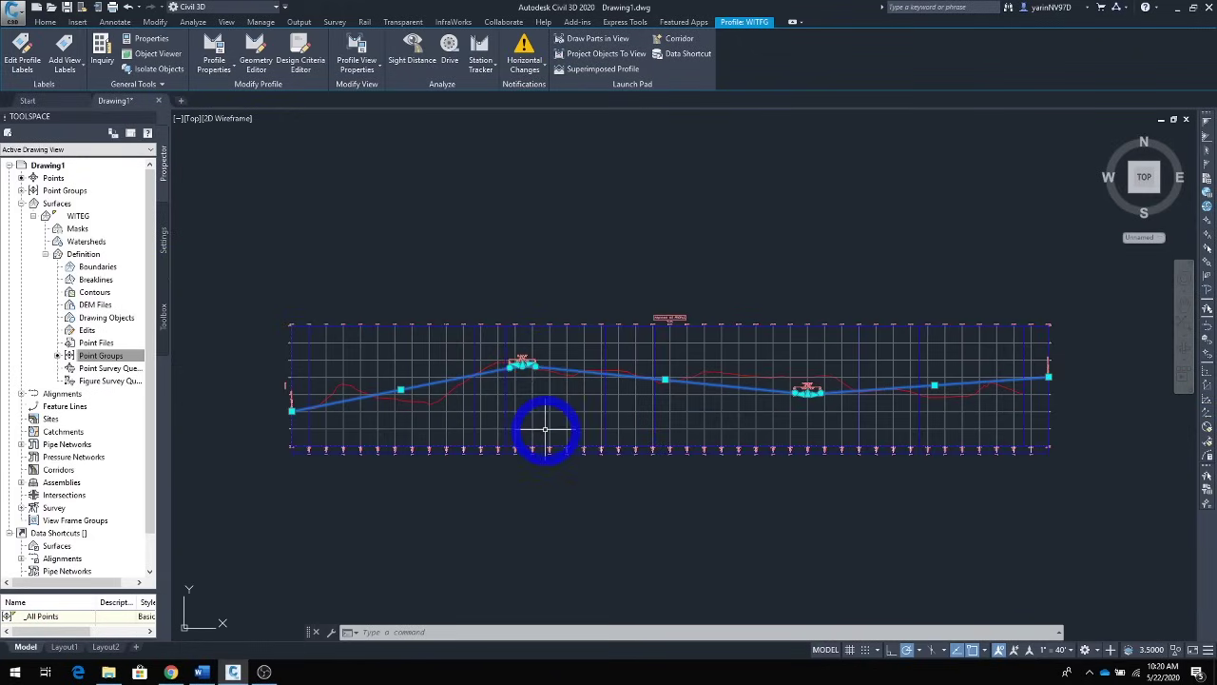
Create an assembly named WIT1 with type Other, Basic style and All Codes, its baseline in the empty area between surface and profile view
{"action": "scroll", "coordinate": [546, 427], "scroll_direction": "down", "scroll_amount": 8}
{"action": "middle_click_drag", "start_coordinate": [541, 521], "coordinate": [579, 356]}
{"action": "scroll", "coordinate": [516, 345], "scroll_direction": "up", "scroll_amount": 2}
{"action": "scroll", "coordinate": [535, 309], "scroll_direction": "up", "scroll_amount": 2}
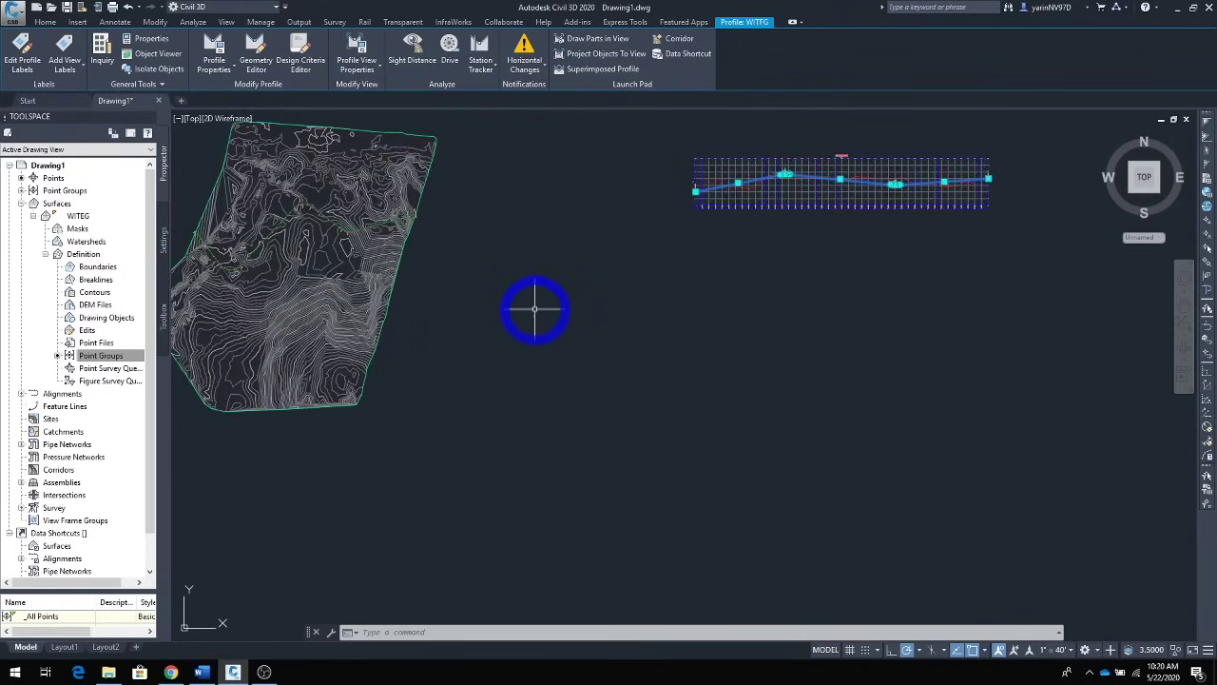
{"action": "middle_click_drag", "start_coordinate": [534, 310], "coordinate": [536, 375]}
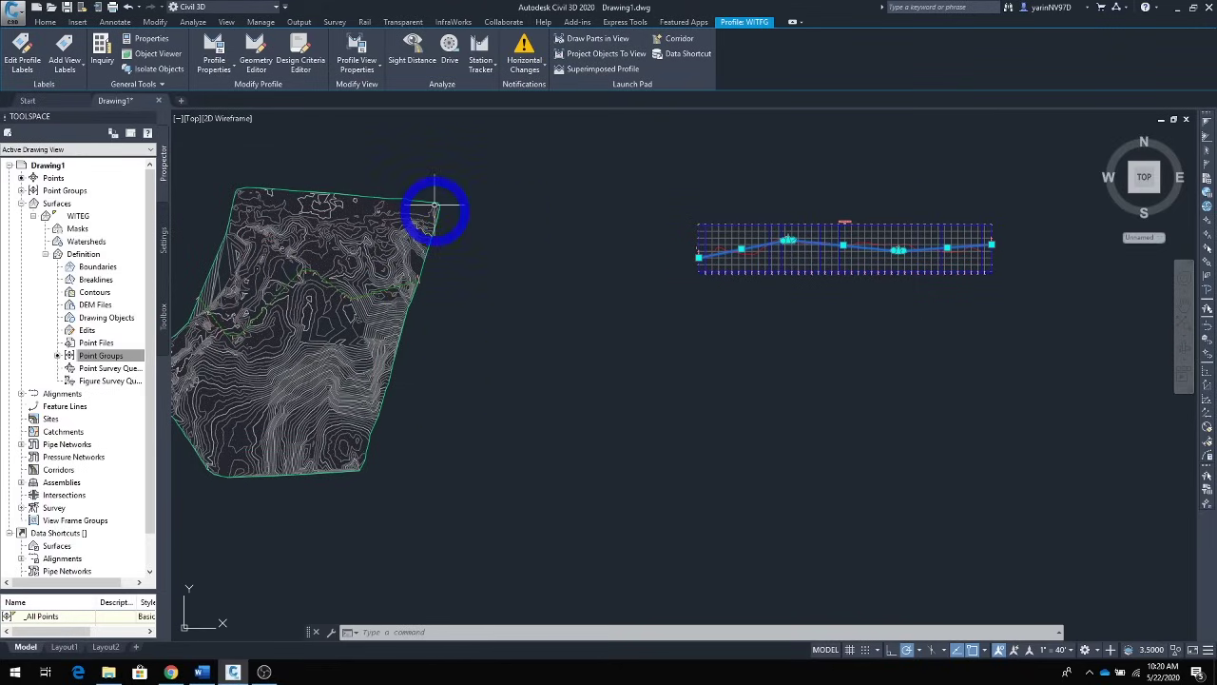
{"action": "left_click", "coordinate": [45, 20]}
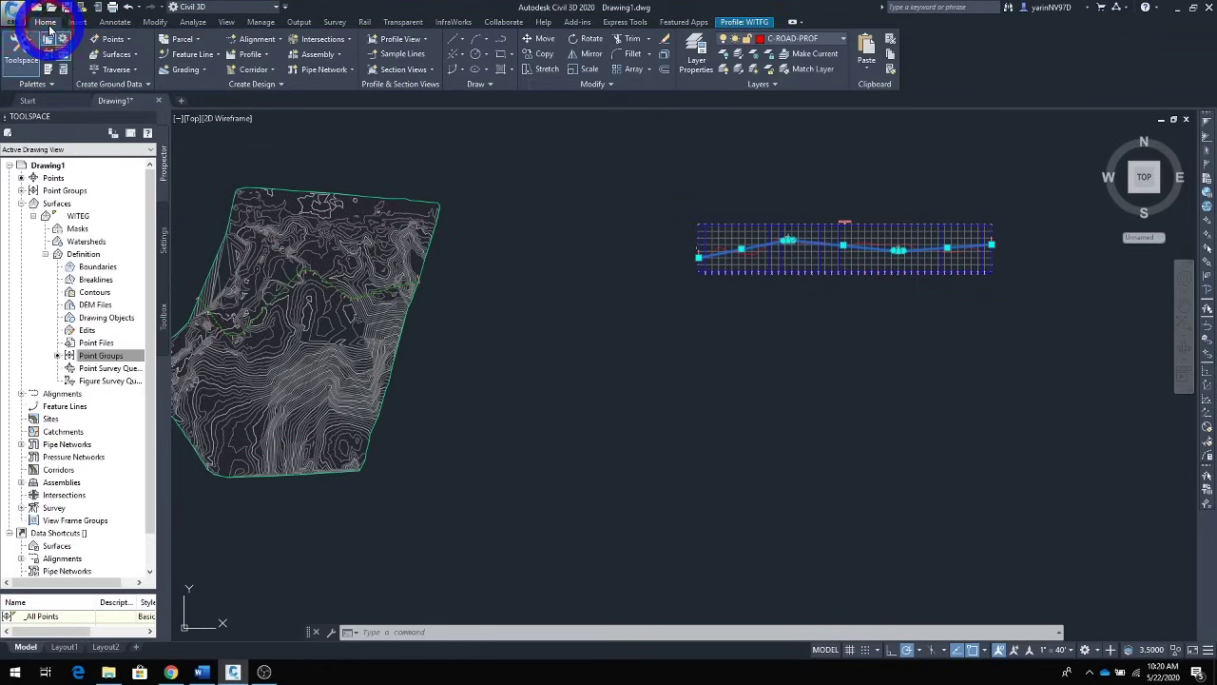
{"action": "left_click", "coordinate": [338, 57]}
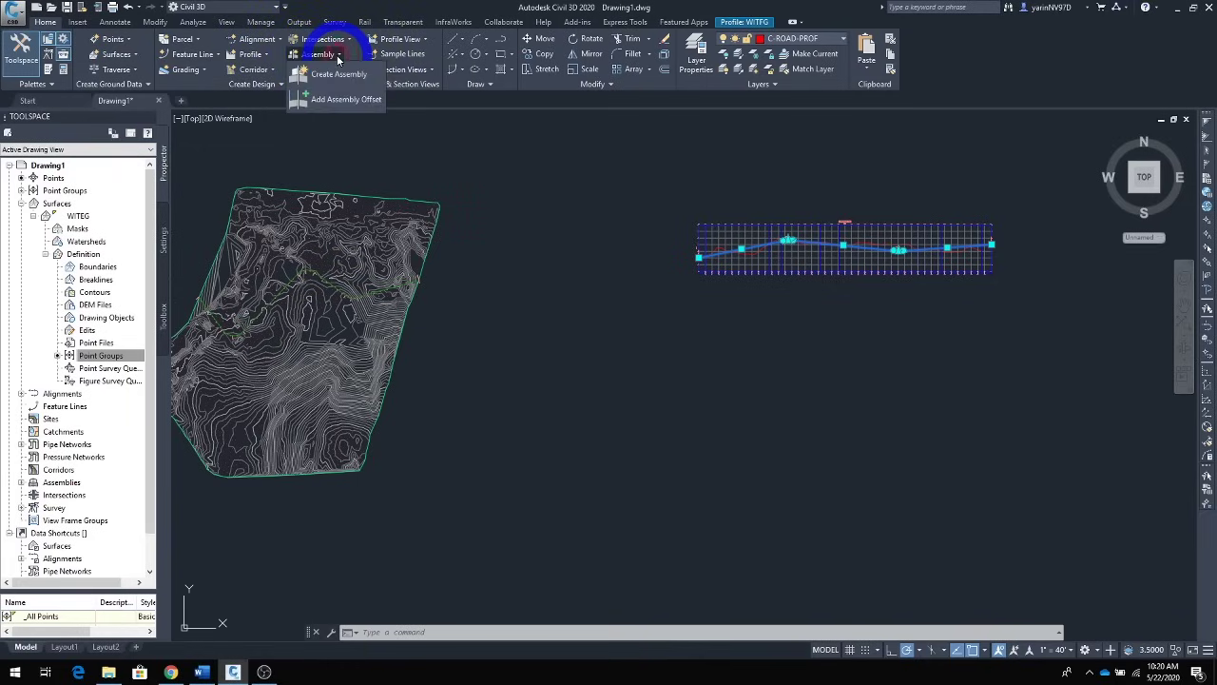
{"action": "left_click", "coordinate": [339, 74]}
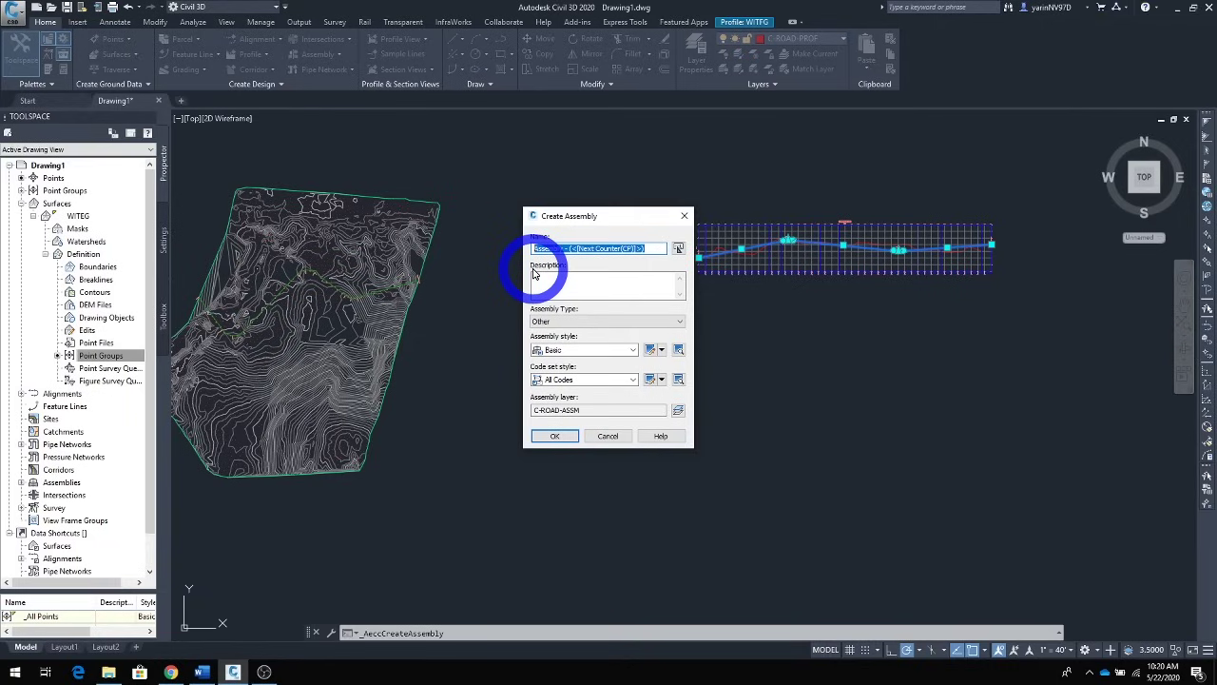
{"action": "type", "text": "WI"}
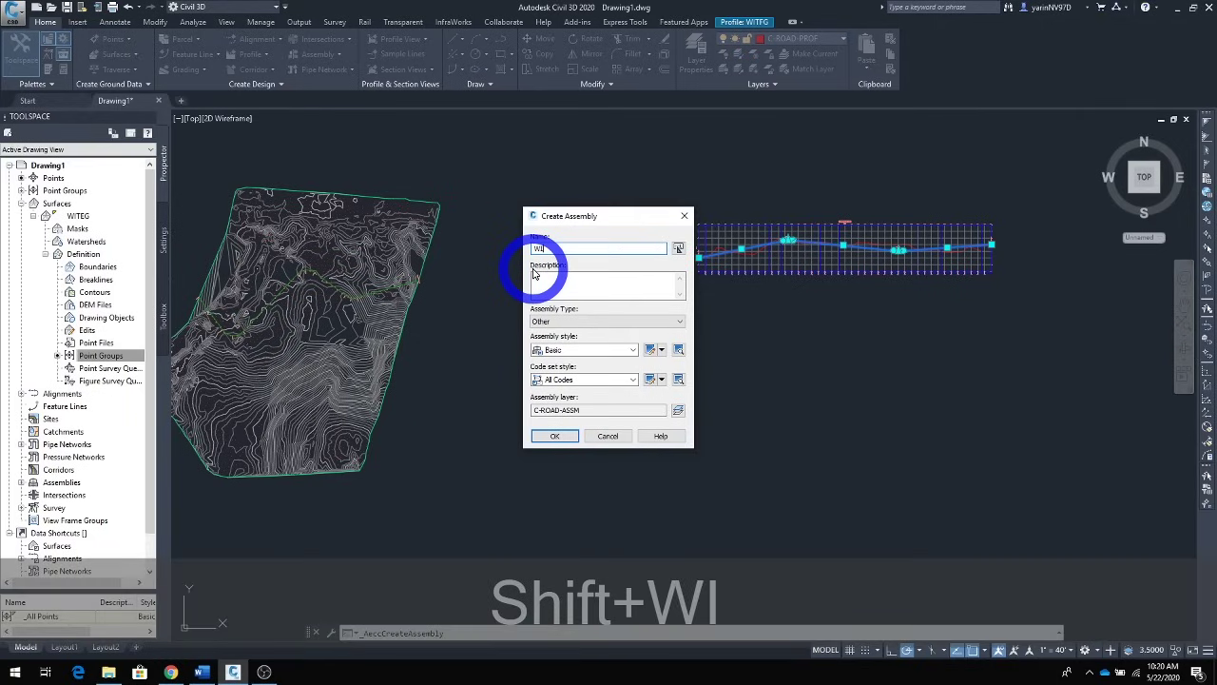
{"action": "type", "text": "T1"}
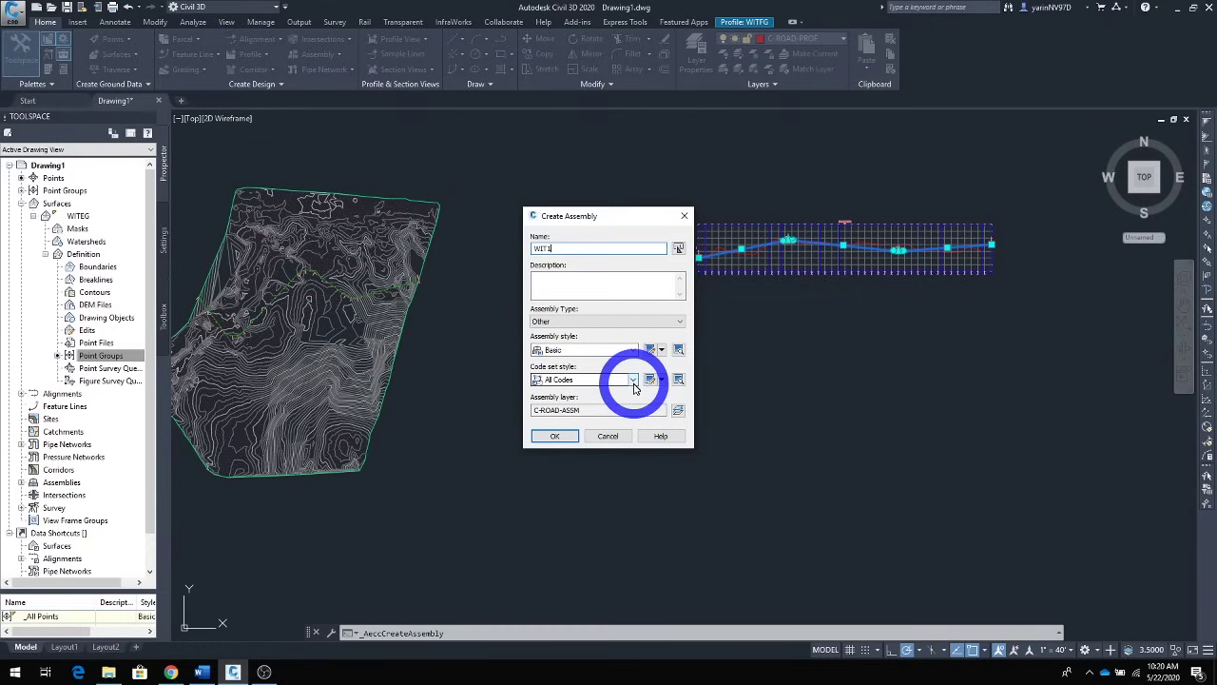
{"action": "left_click", "coordinate": [549, 437]}
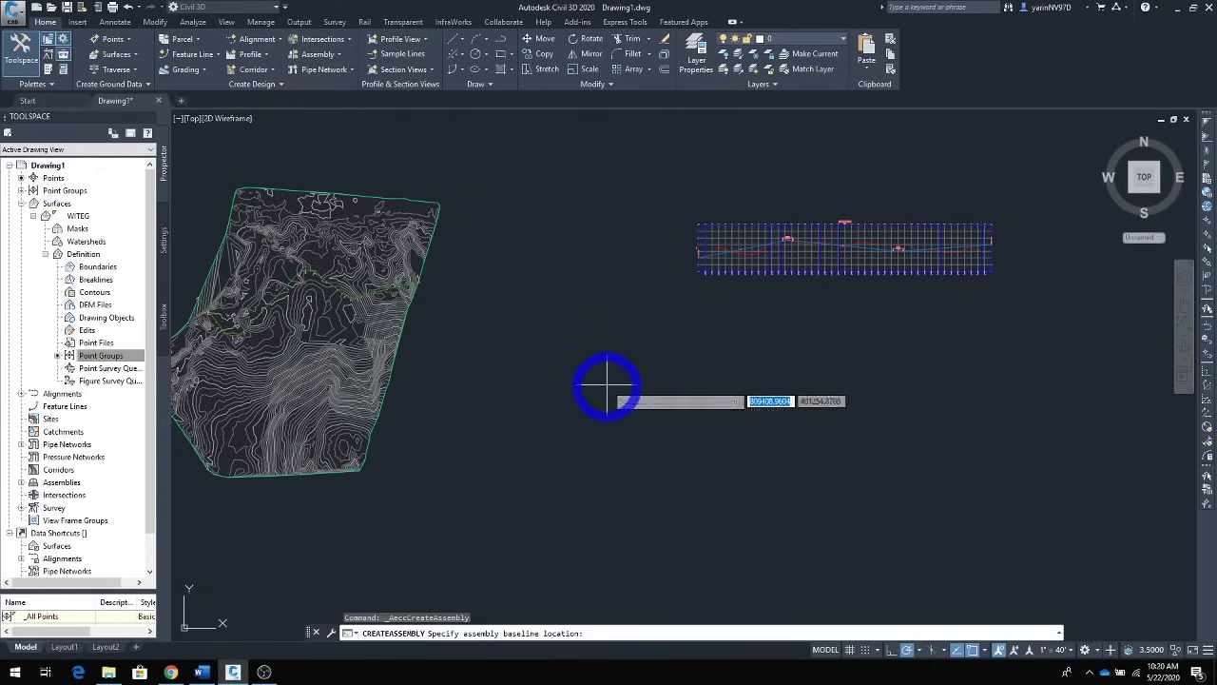
{"action": "left_click", "coordinate": [557, 306]}
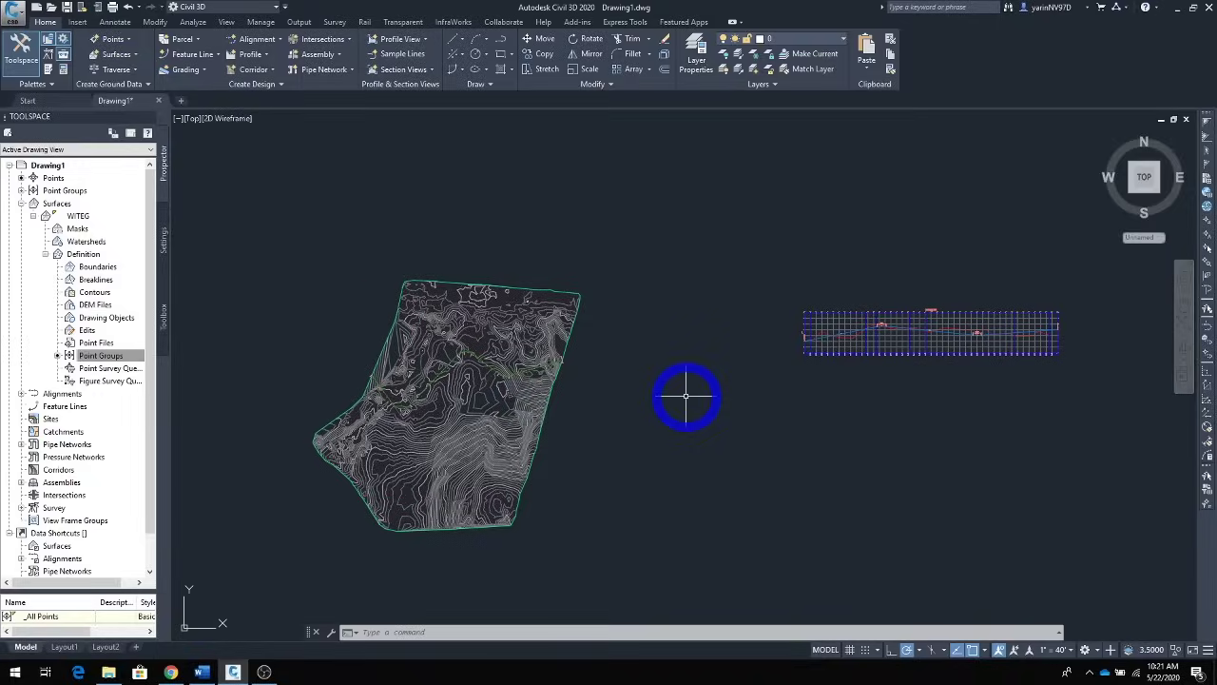
Hide the Toolspace and display the Civil Imperial Subassemblies tool palette and the Properties palette alongside the assembly baseline
{"action": "scroll", "coordinate": [686, 395], "scroll_direction": "up", "scroll_amount": 8}
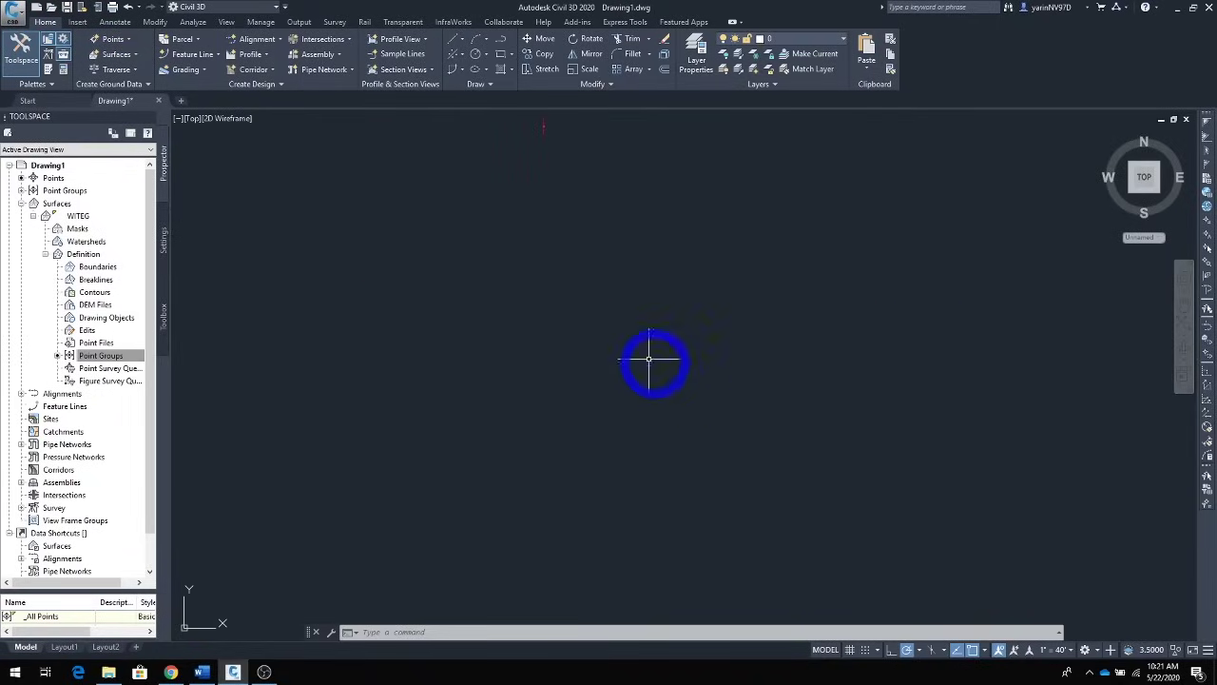
{"action": "middle_click_drag", "start_coordinate": [656, 361], "coordinate": [602, 354]}
{"action": "scroll", "coordinate": [627, 369], "scroll_direction": "up", "scroll_amount": 1}
{"action": "mouse_move", "coordinate": [587, 300]}
{"action": "middle_mouse_down"}
{"action": "mouse_move", "coordinate": [652, 484]}
{"action": "mouse_move", "coordinate": [579, 307]}
{"action": "mouse_move", "coordinate": [657, 533]}
{"action": "middle_mouse_up"}
{"action": "scroll", "coordinate": [652, 468], "scroll_direction": "up", "scroll_amount": 2}
{"action": "scroll", "coordinate": [689, 495], "scroll_direction": "up", "scroll_amount": 4}
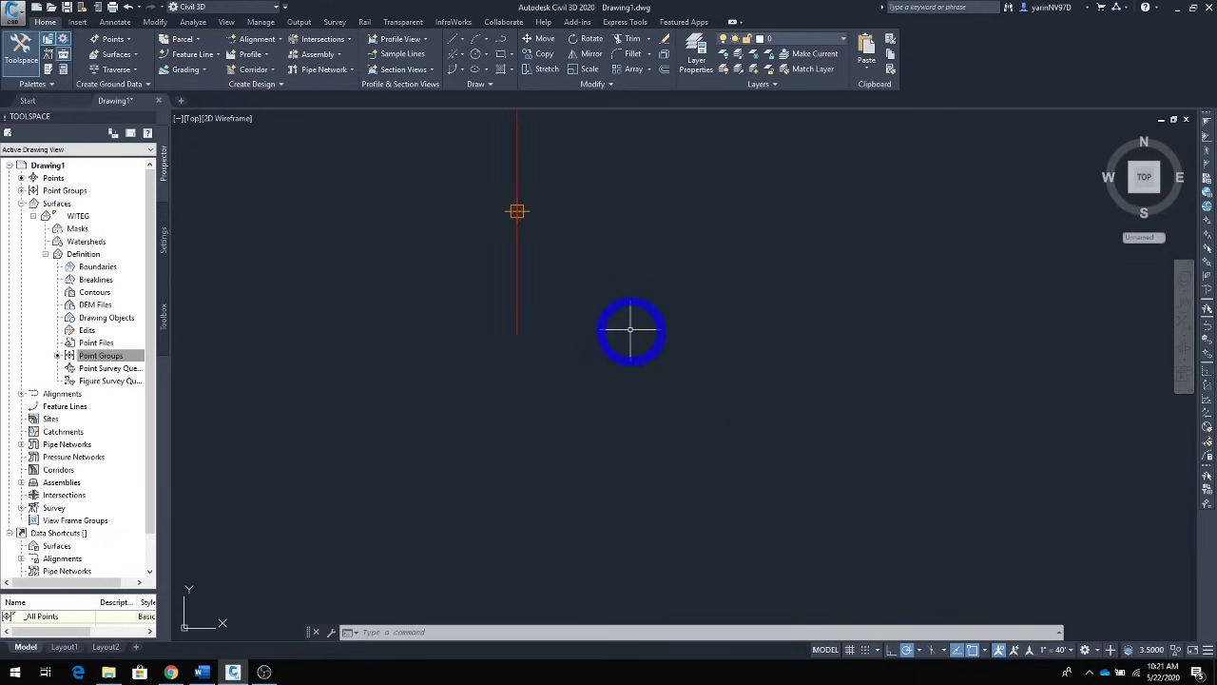
{"action": "middle_click_drag", "start_coordinate": [631, 330], "coordinate": [680, 444]}
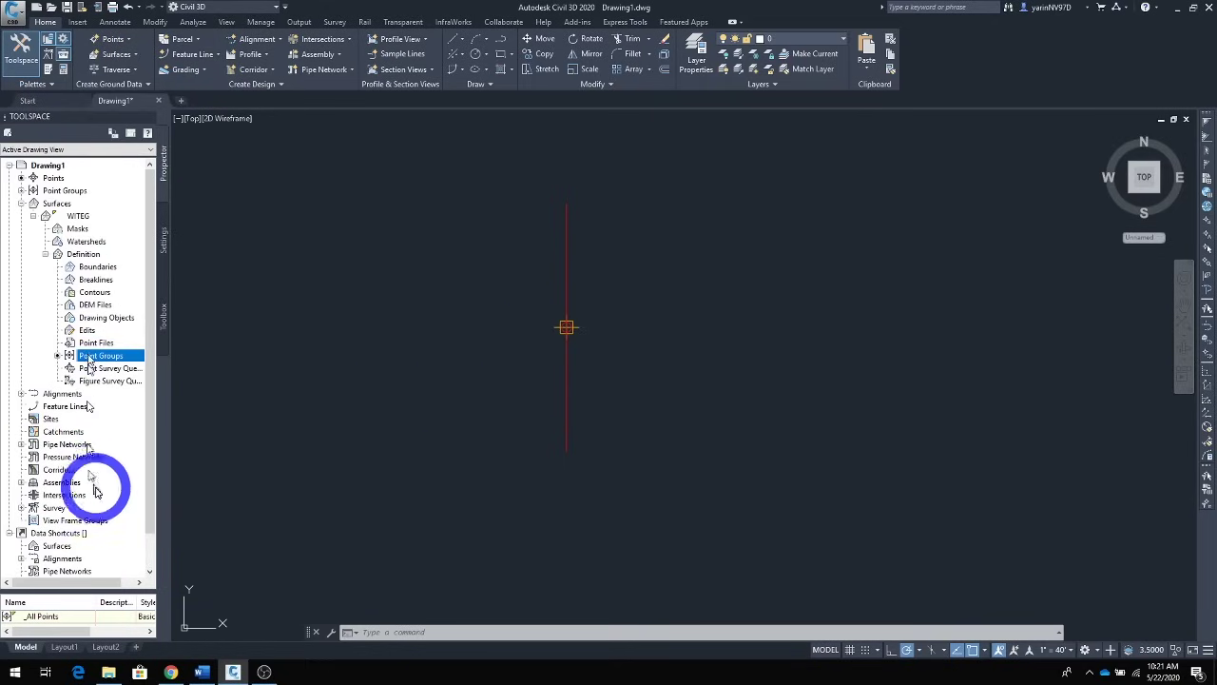
{"action": "left_click", "coordinate": [26, 63]}
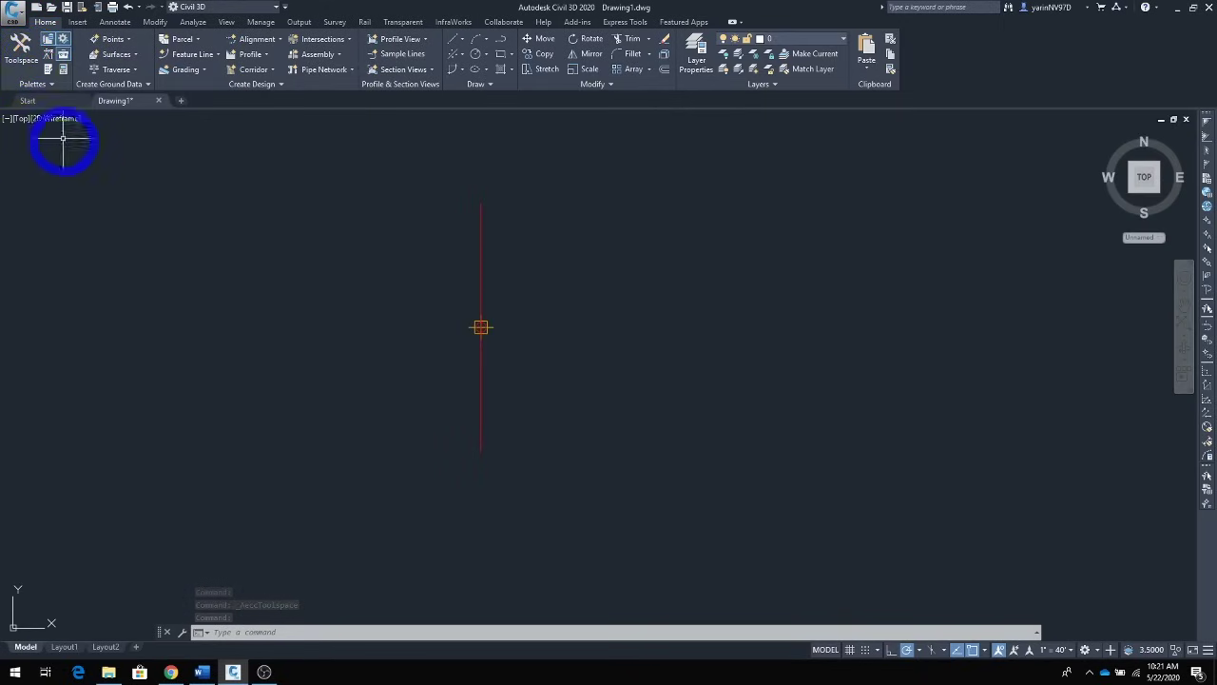
{"action": "left_click", "coordinate": [46, 70]}
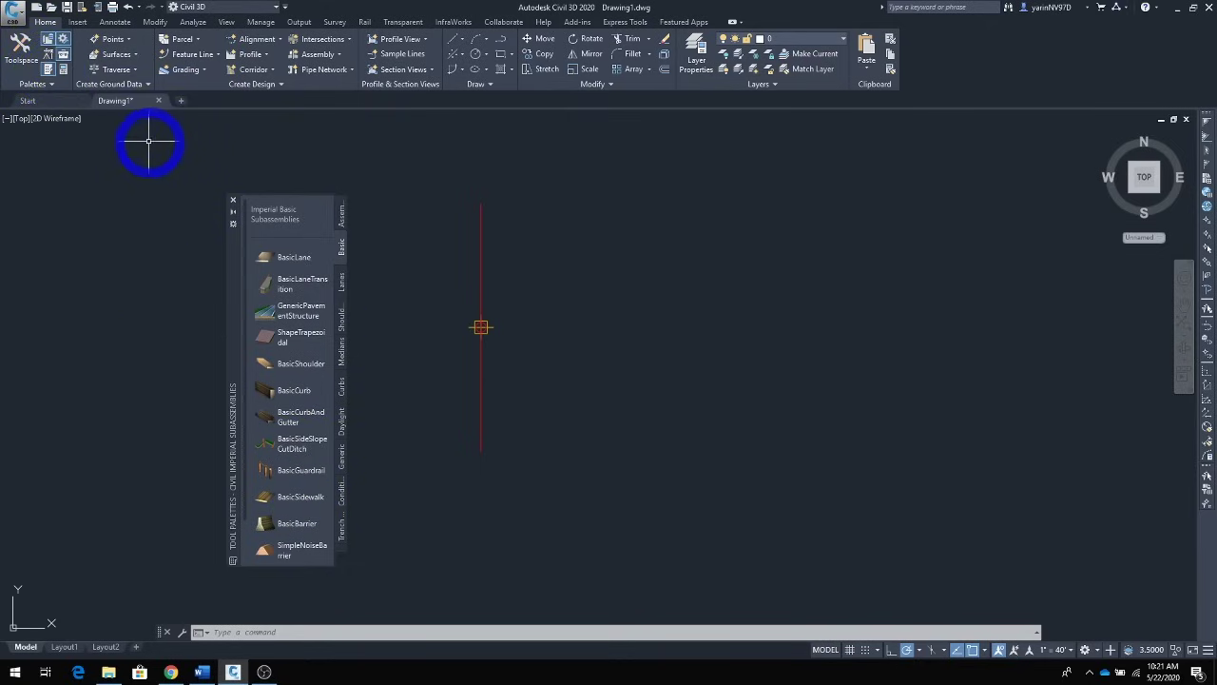
{"action": "left_click", "coordinate": [63, 72]}
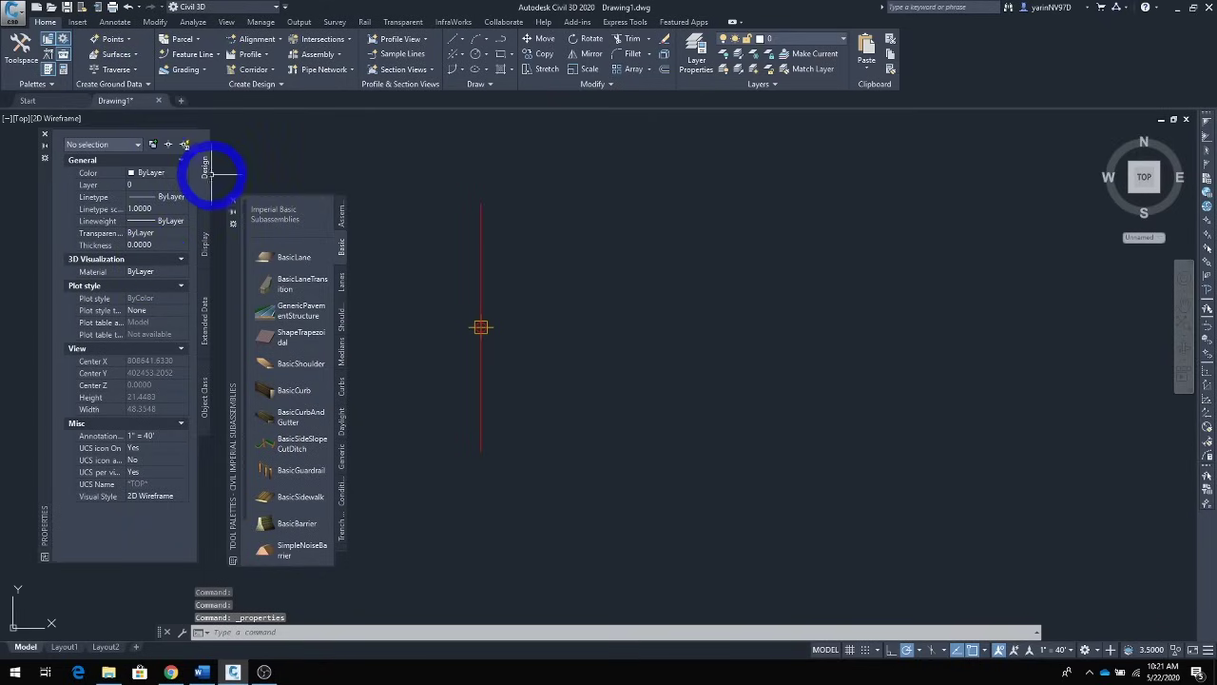
Add a right-side BasicLane subassembly with a depth of 1.5' to the WIT1 assembly baseline marker
{"action": "left_click_drag", "start_coordinate": [40, 283], "coordinate": [43, 319]}
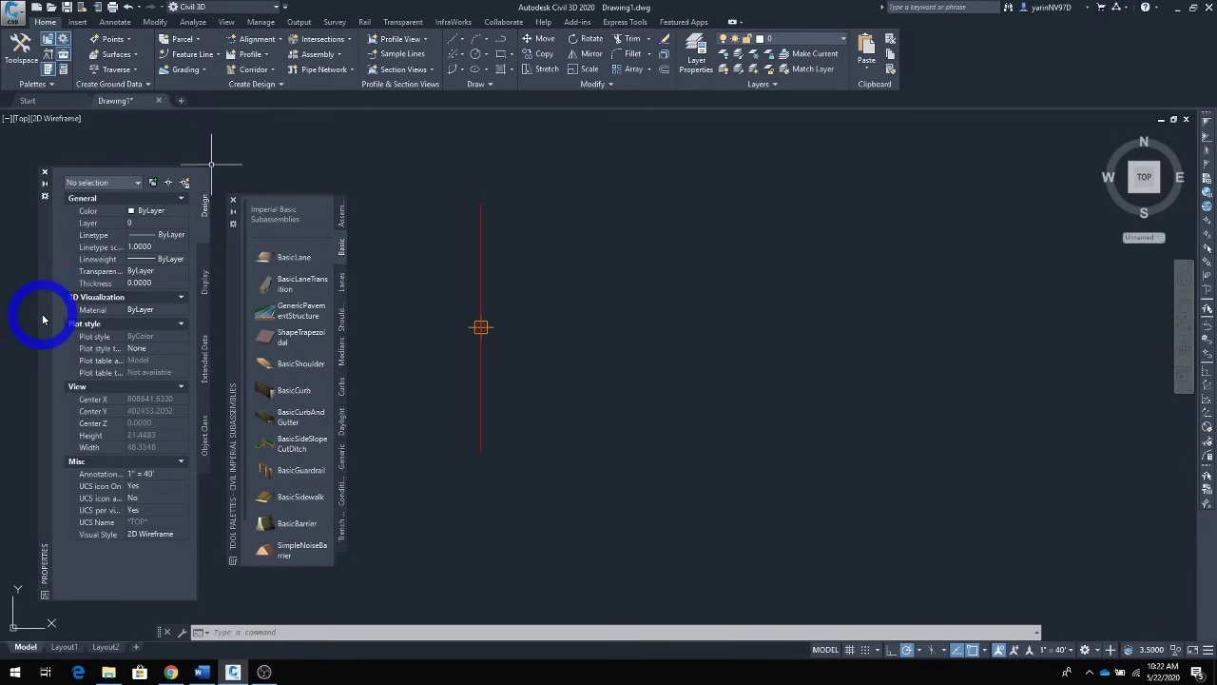
{"action": "mouse_move", "coordinate": [263, 671]}
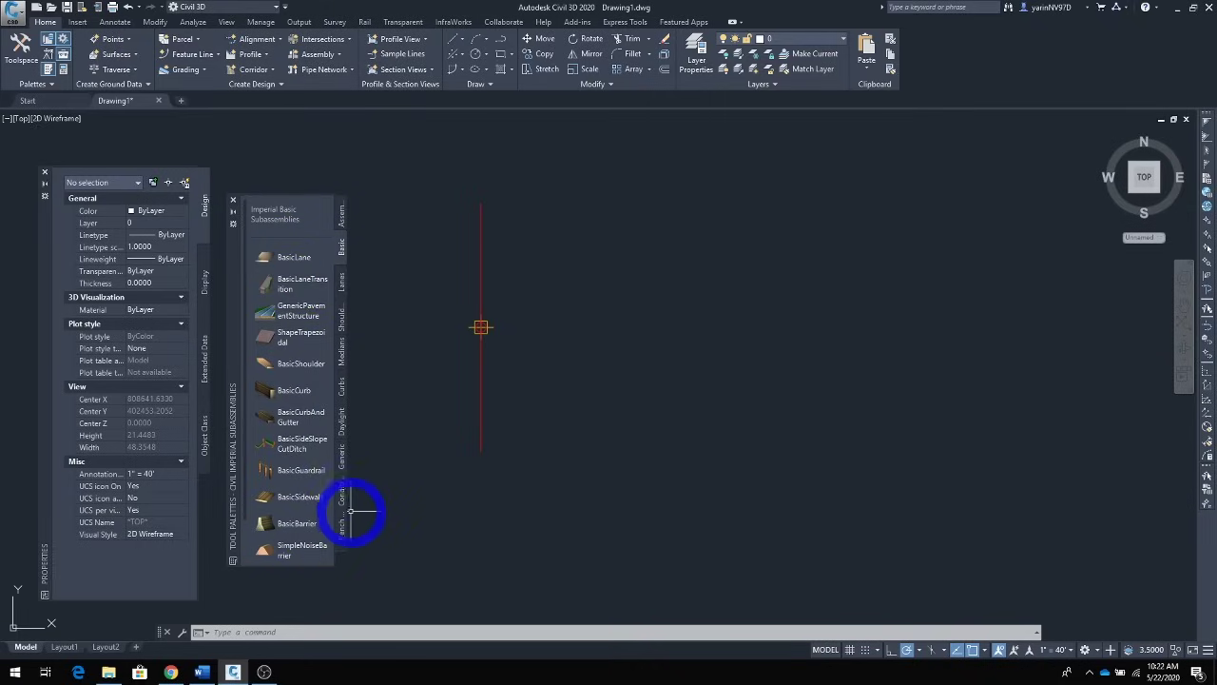
{"action": "left_click", "coordinate": [343, 249]}
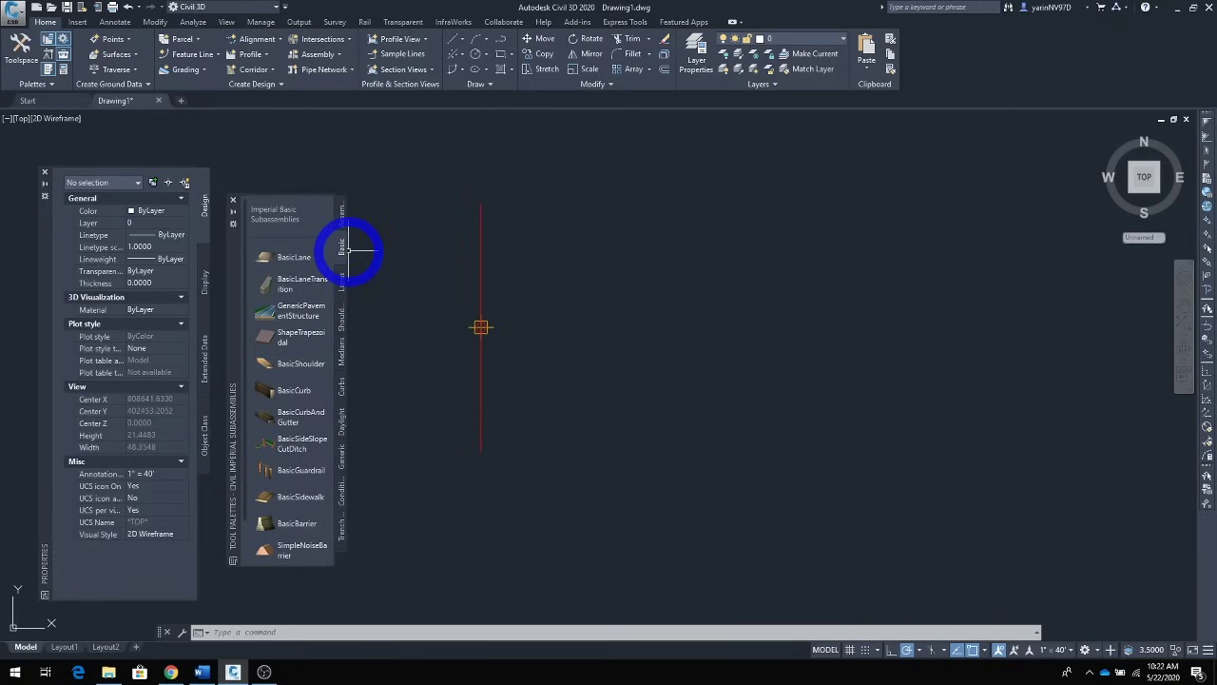
{"action": "left_click", "coordinate": [314, 259]}
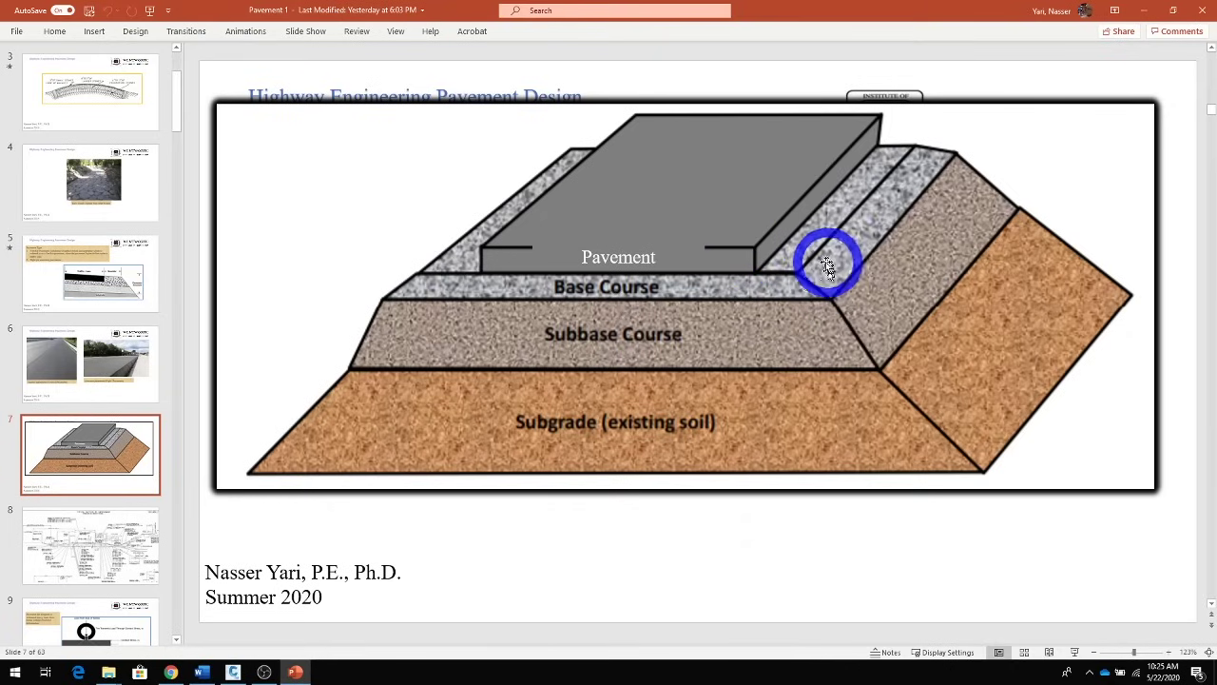
{"action": "left_click", "coordinate": [1203, 11]}
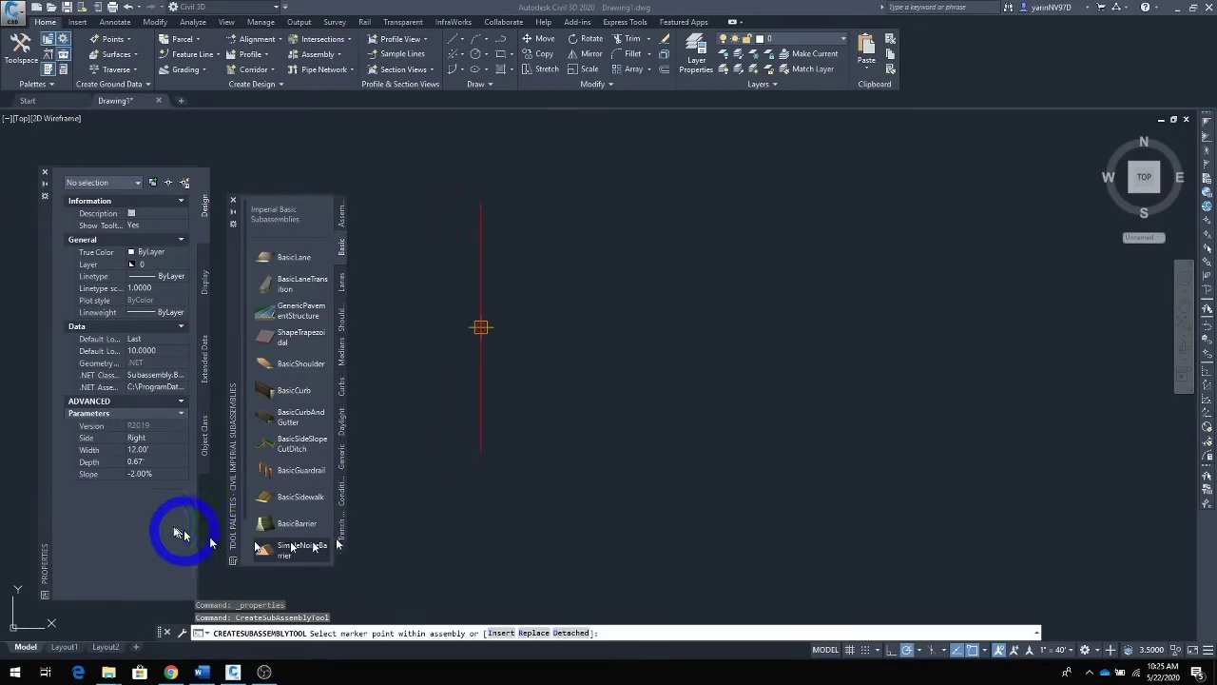
{"action": "left_click", "coordinate": [143, 462]}
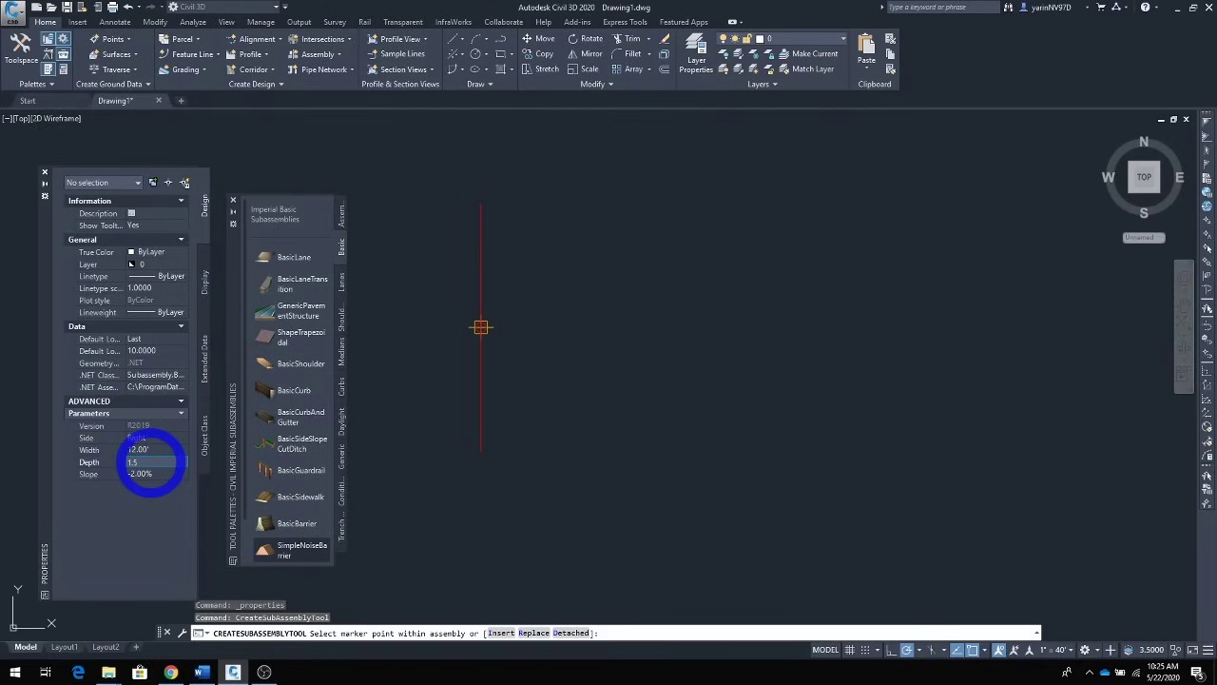
{"action": "type", "text": "1.5"}
{"action": "key", "text": "Tab"}
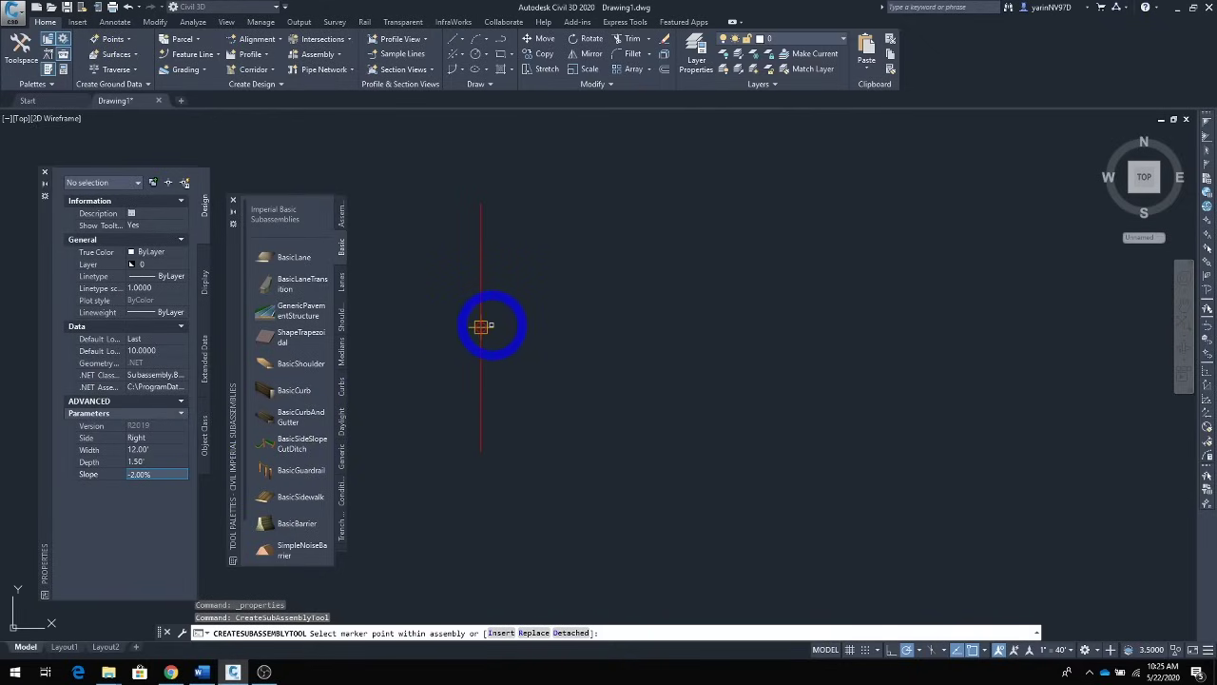
{"action": "left_click", "coordinate": [480, 327]}
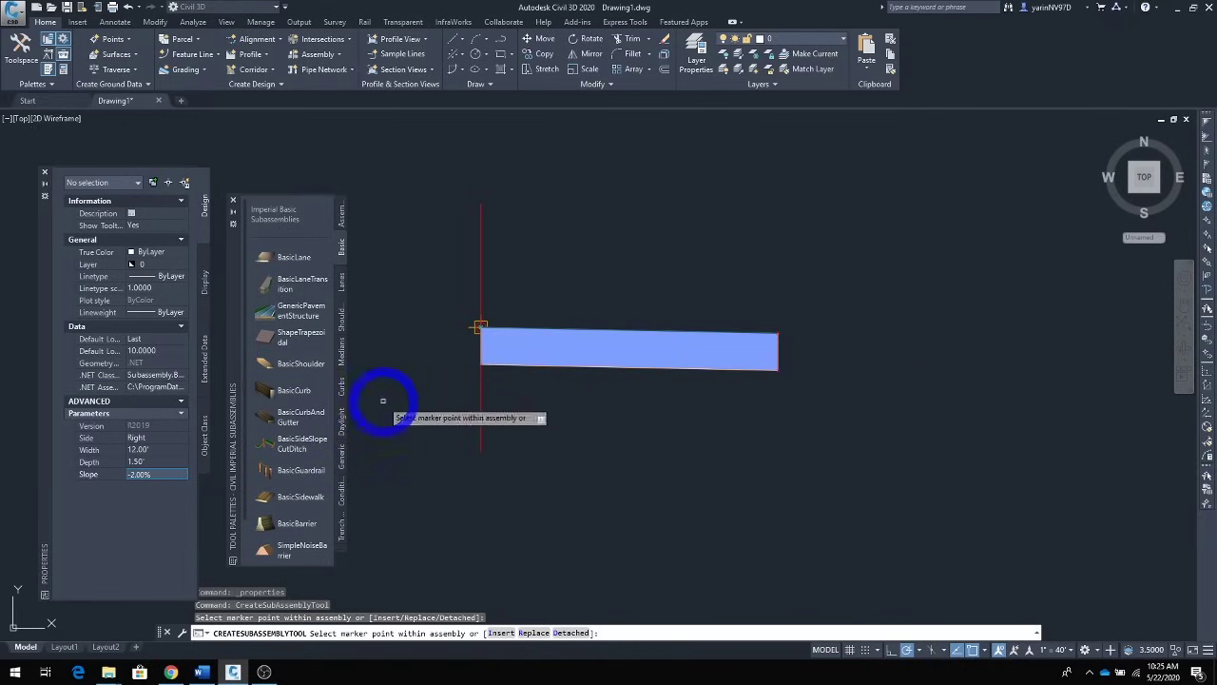
Attach a right-side BasicShoulder with width 6' and depth 1' to the lane's outer top edge
{"action": "left_click", "coordinate": [314, 367]}
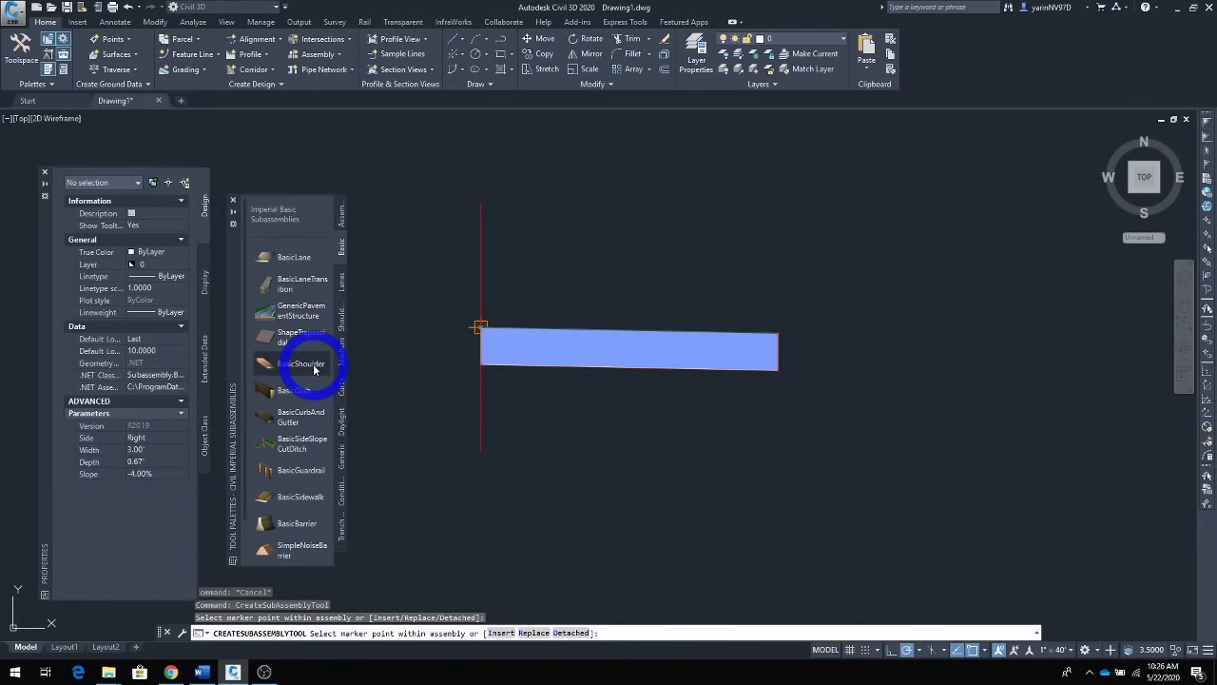
{"action": "left_click", "coordinate": [136, 449]}
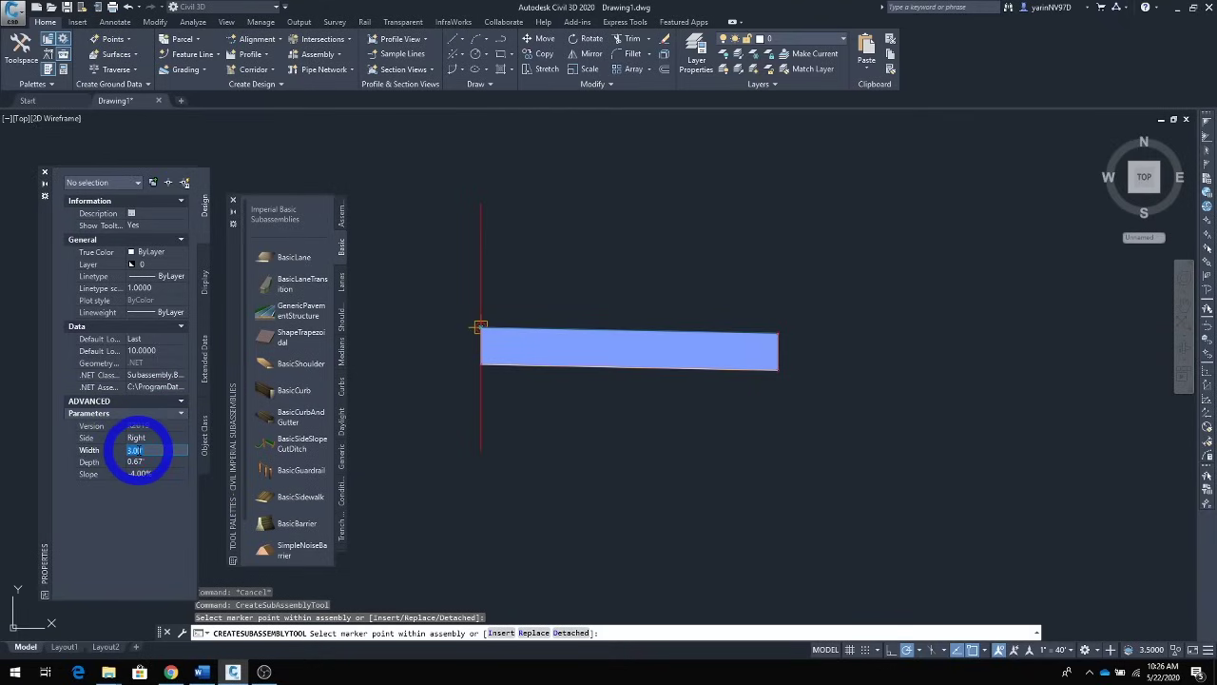
{"action": "type", "text": "6"}
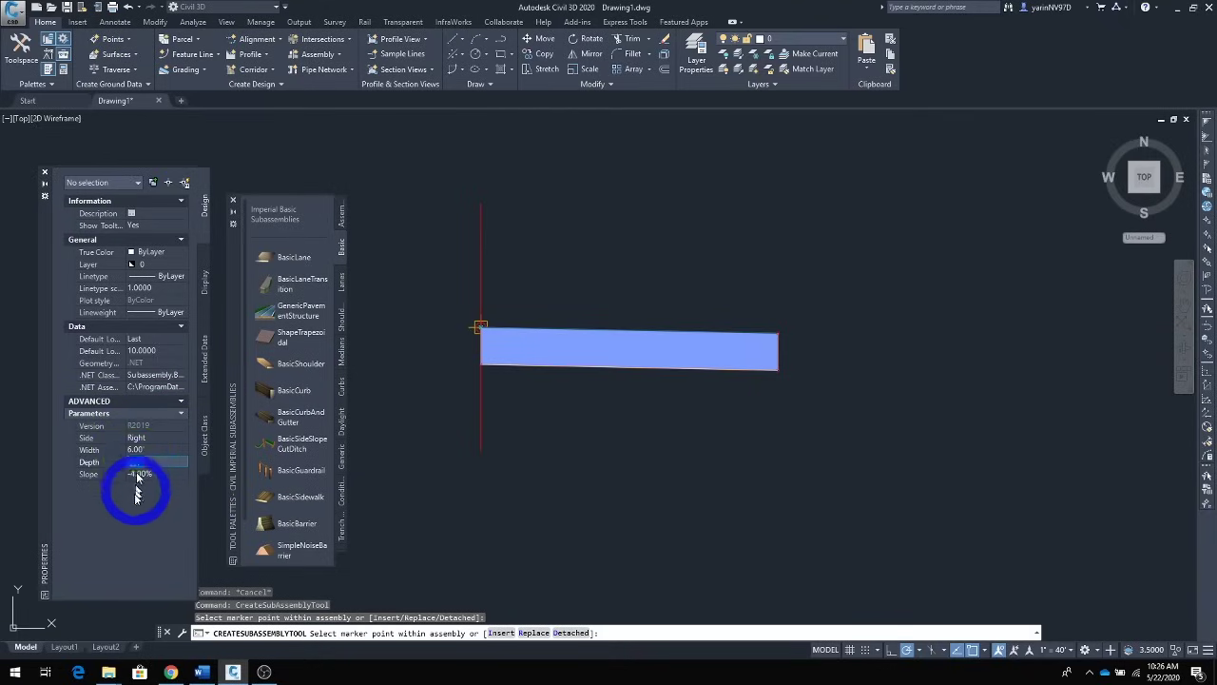
{"action": "left_click", "coordinate": [136, 462]}
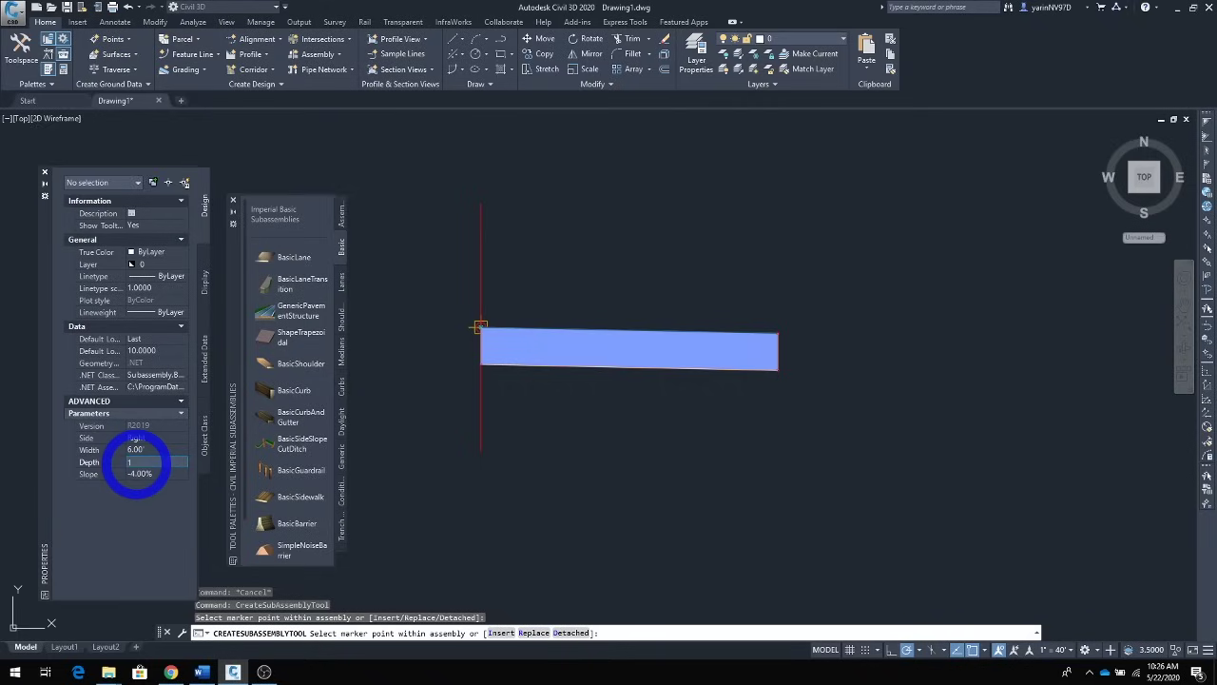
{"action": "key", "text": "Tab"}
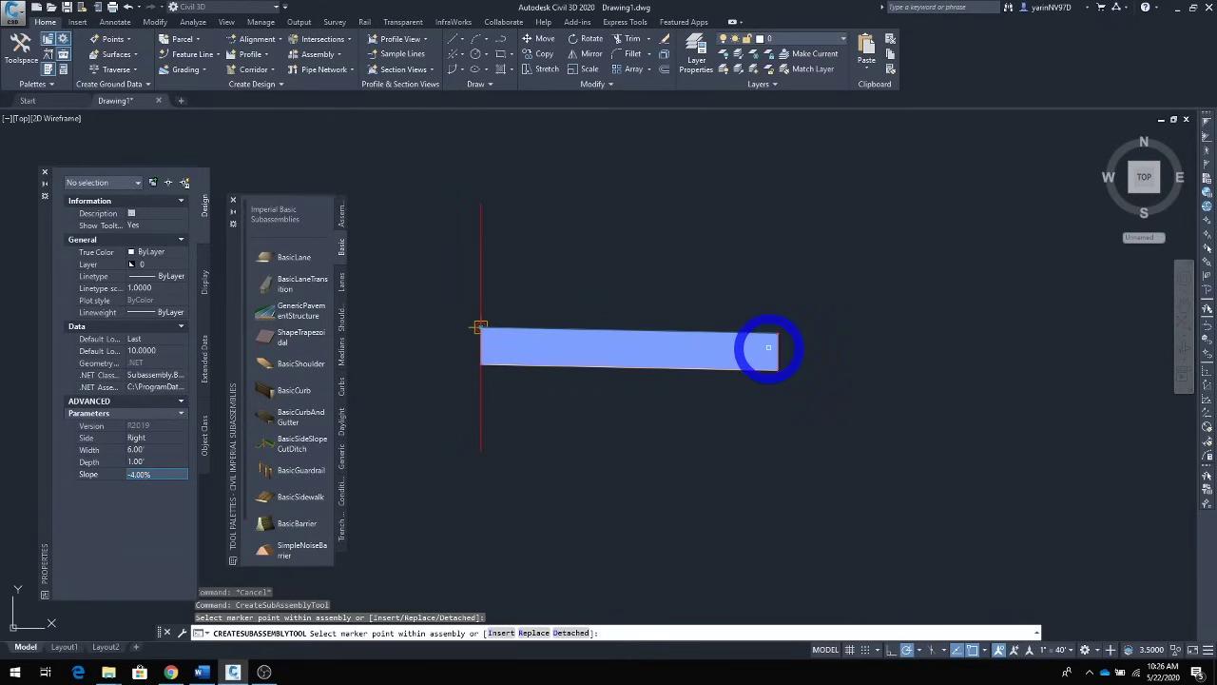
{"action": "scroll", "coordinate": [768, 345], "scroll_direction": "up", "scroll_amount": 6}
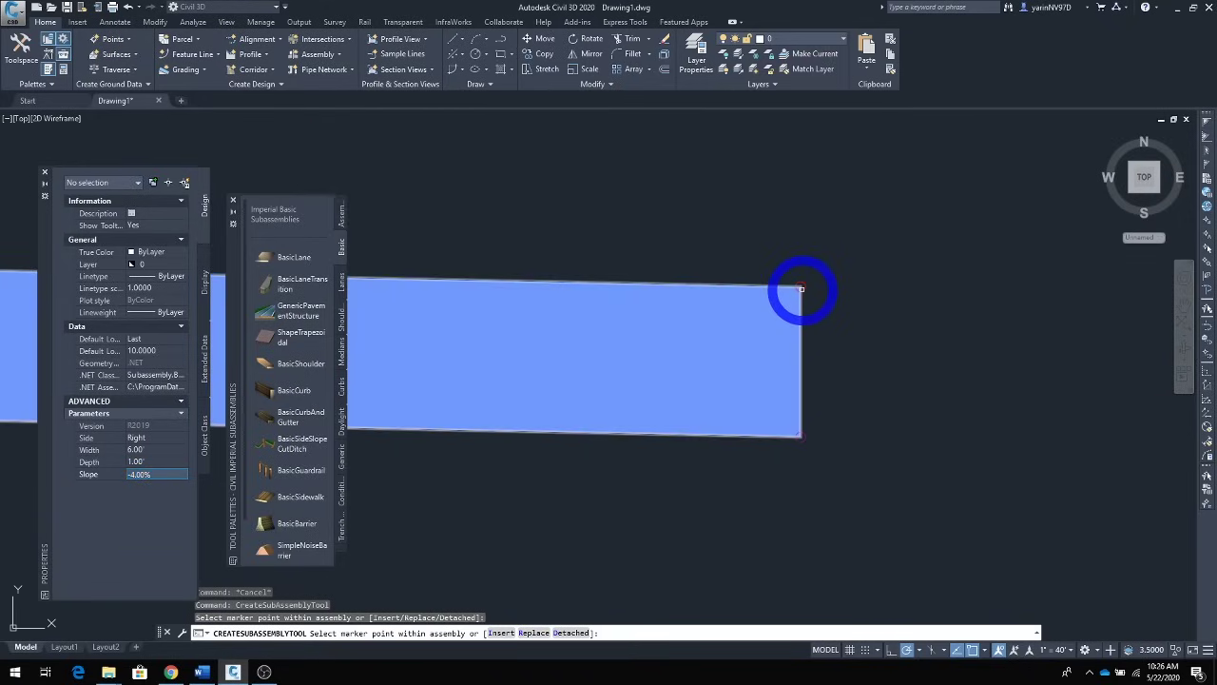
{"action": "scroll", "coordinate": [701, 394], "scroll_direction": "down", "scroll_amount": 5}
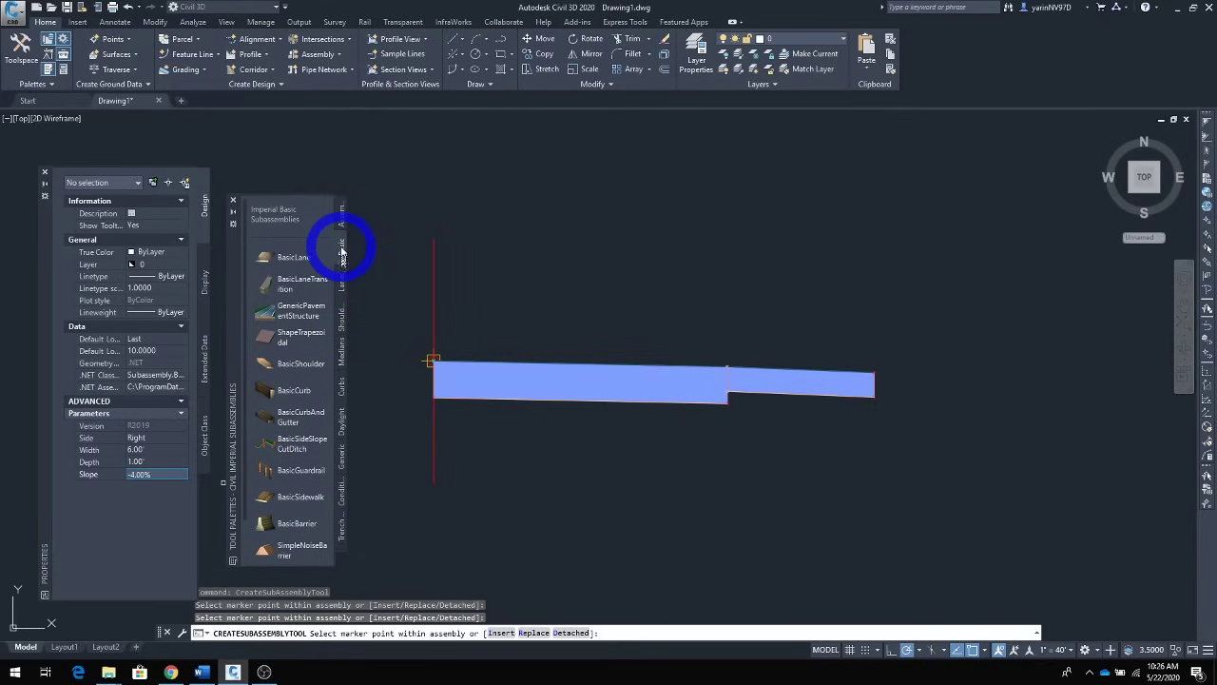
Attach a right-side BasicCurbAndGutter to the shoulder's outer top edge and a BasicSidewalk to the curb's top back corner
{"action": "left_click", "coordinate": [305, 426]}
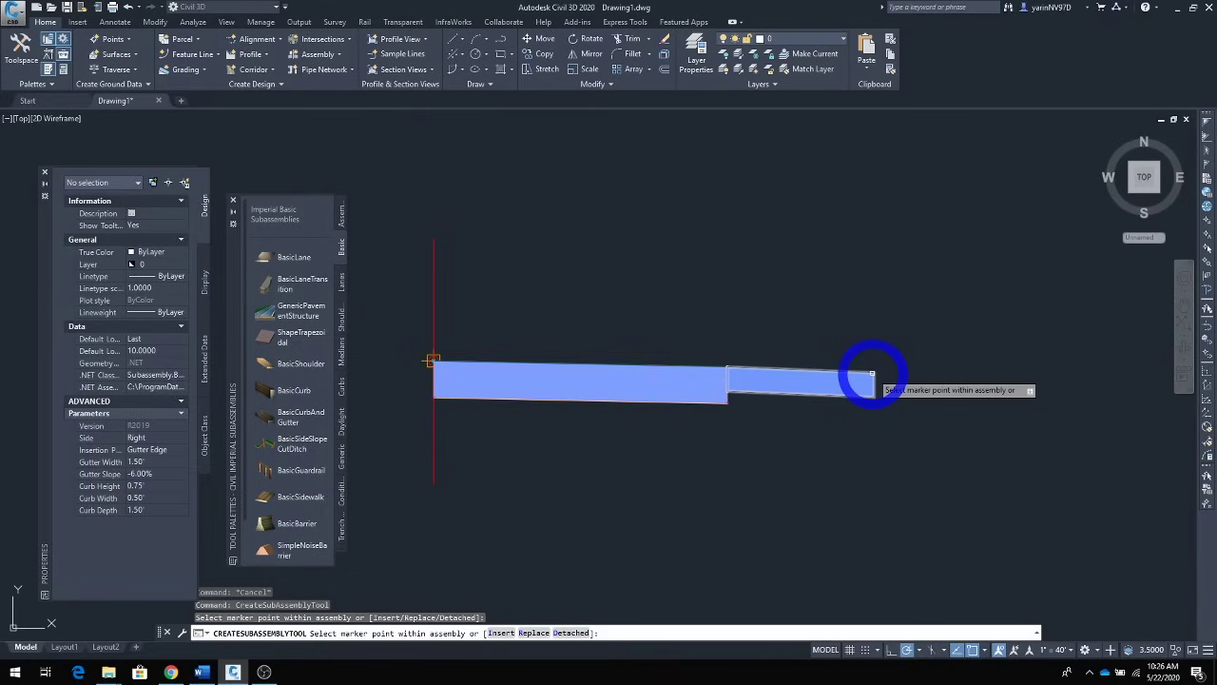
{"action": "left_click", "coordinate": [873, 374]}
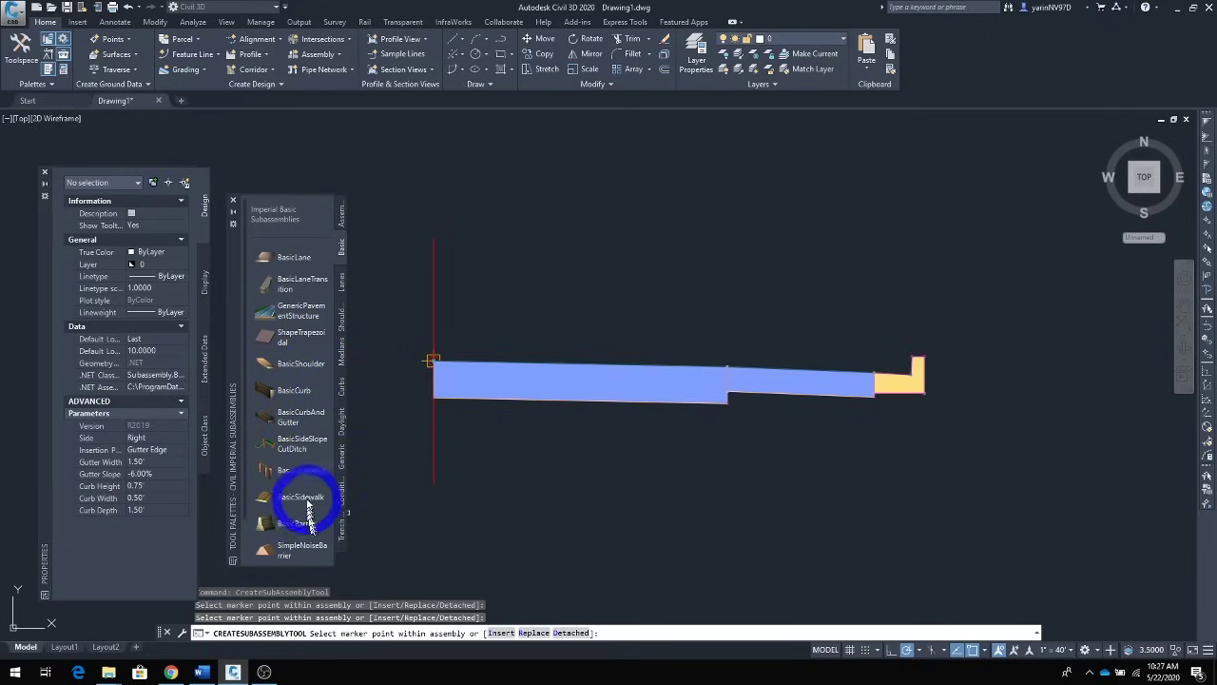
{"action": "scroll", "coordinate": [307, 503], "scroll_direction": "down", "scroll_amount": 2}
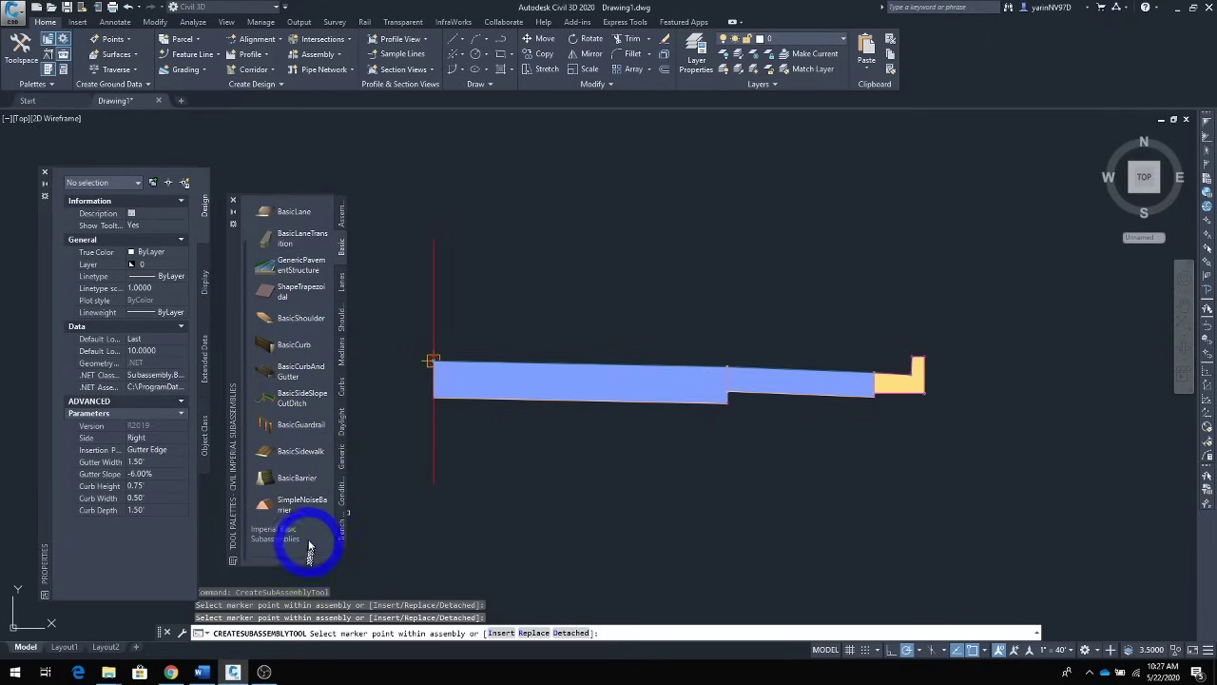
{"action": "left_click", "coordinate": [308, 452]}
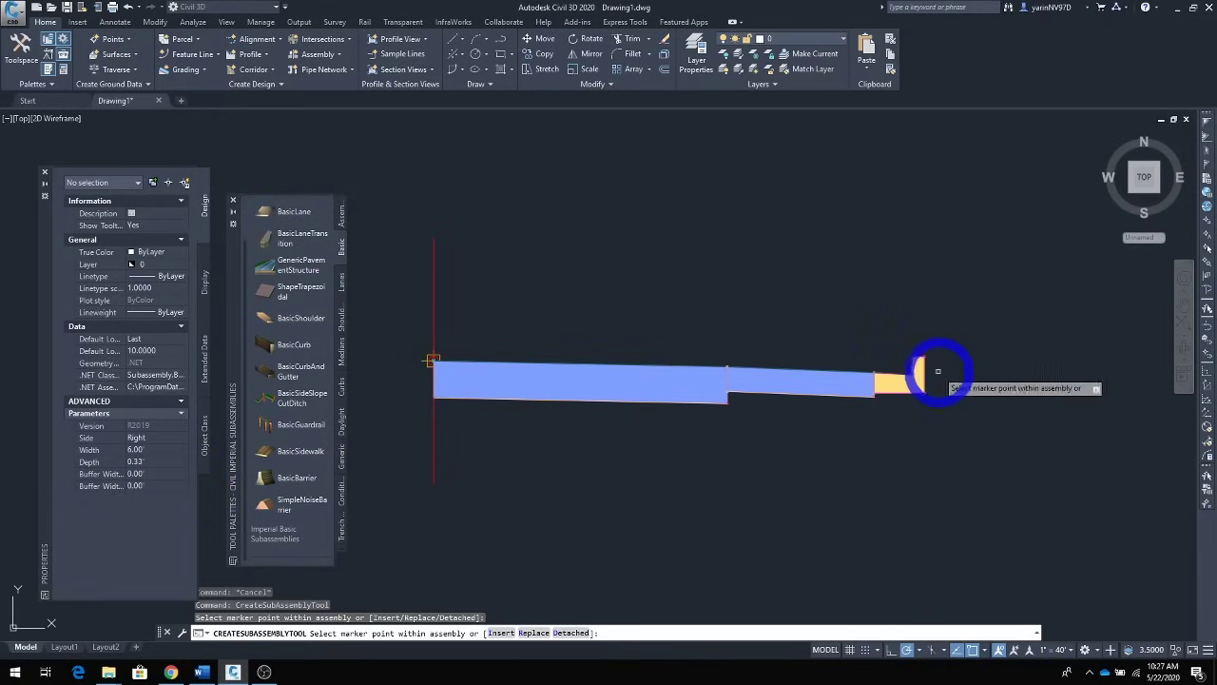
{"action": "scroll", "coordinate": [935, 370], "scroll_direction": "up", "scroll_amount": 3}
{"action": "scroll", "coordinate": [933, 371], "scroll_direction": "up", "scroll_amount": 2}
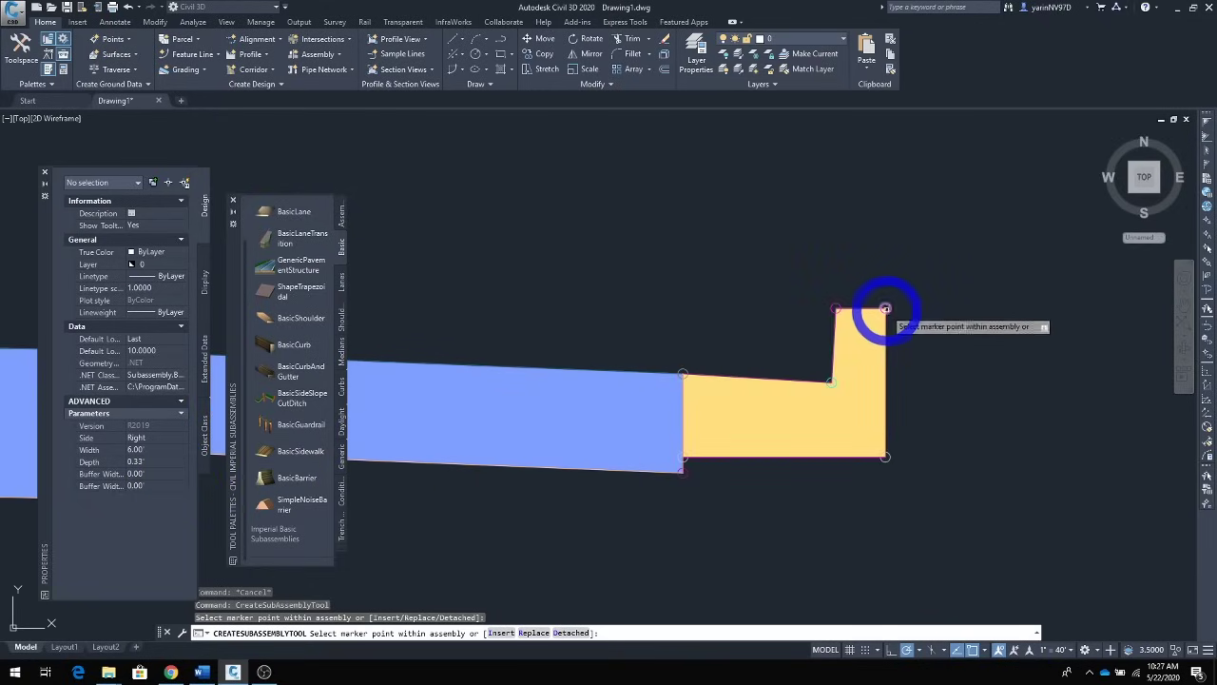
{"action": "left_click", "coordinate": [886, 309]}
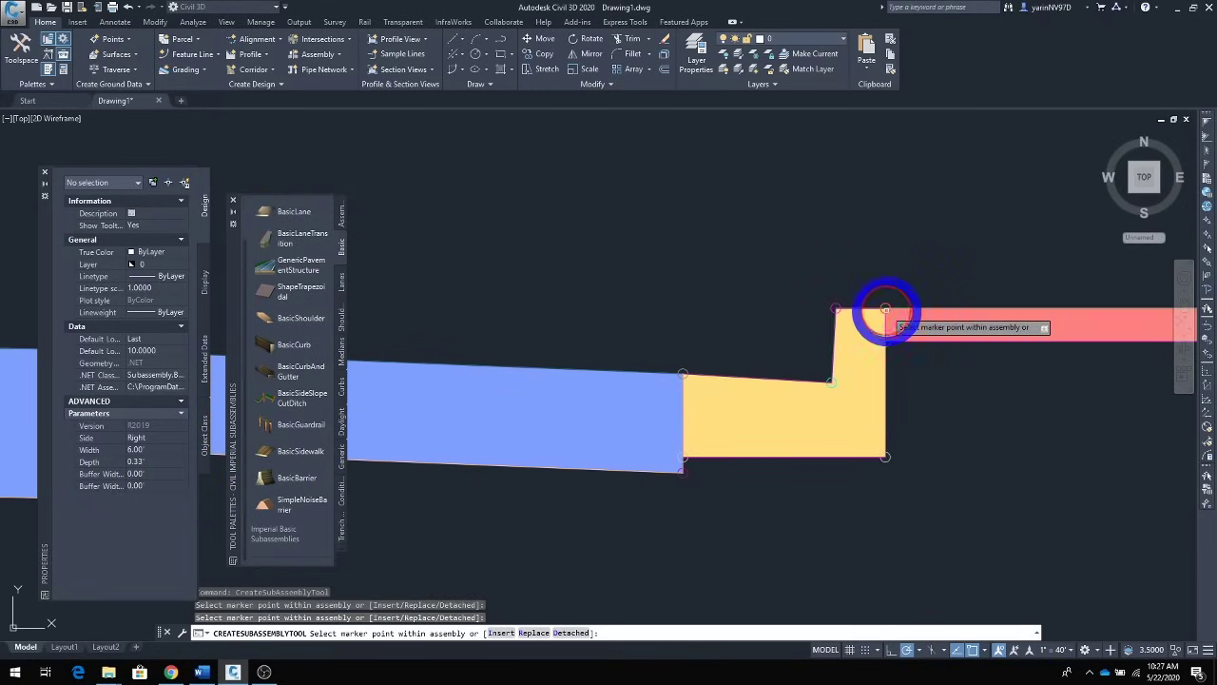
{"action": "scroll", "coordinate": [845, 417], "scroll_direction": "down", "scroll_amount": 2}
{"action": "scroll", "coordinate": [845, 416], "scroll_direction": "down", "scroll_amount": 2}
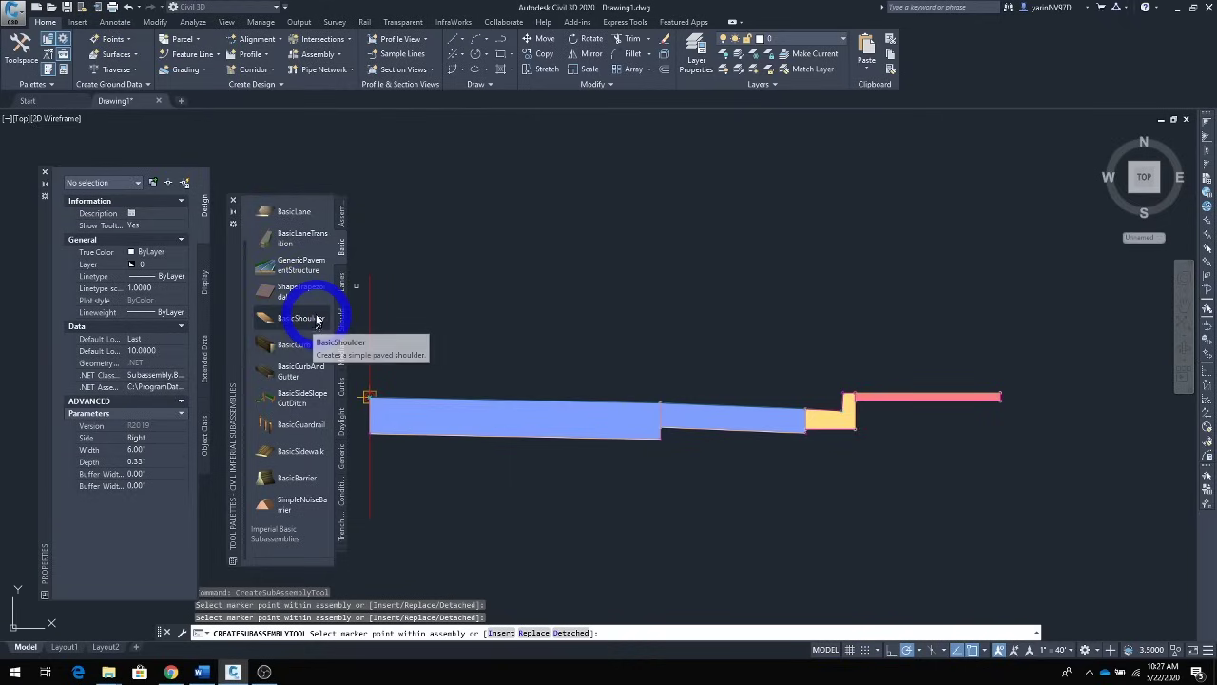
Attach a right-side BasicSideSlopeCutDitch to the sidewalk's outer top edge and finish placing subassemblies
{"action": "left_click", "coordinate": [295, 404]}
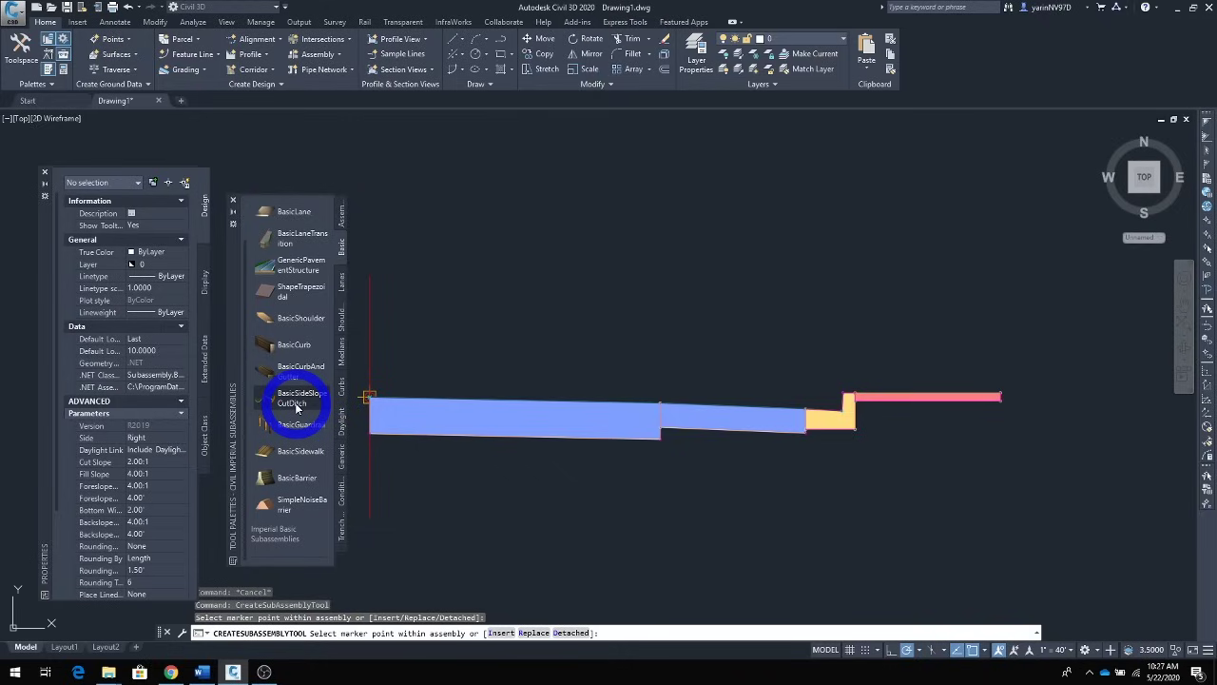
{"action": "left_click_drag", "start_coordinate": [297, 407], "coordinate": [161, 564]}
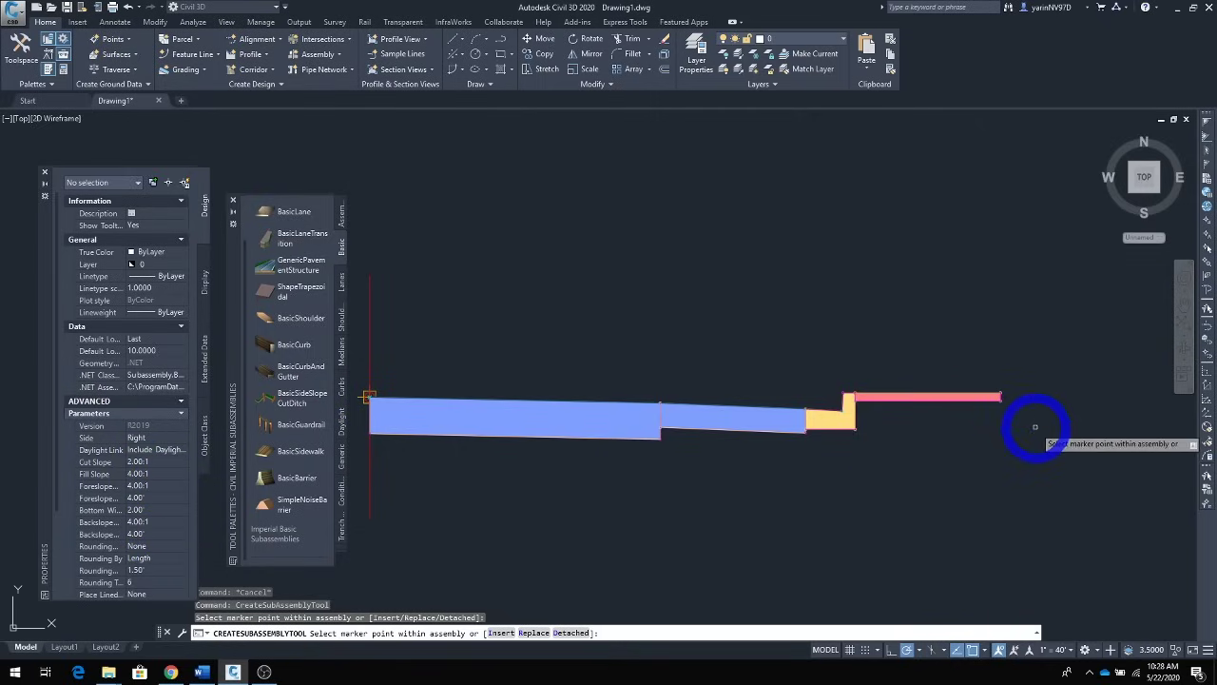
{"action": "scroll", "coordinate": [999, 397], "scroll_direction": "up", "scroll_amount": 2}
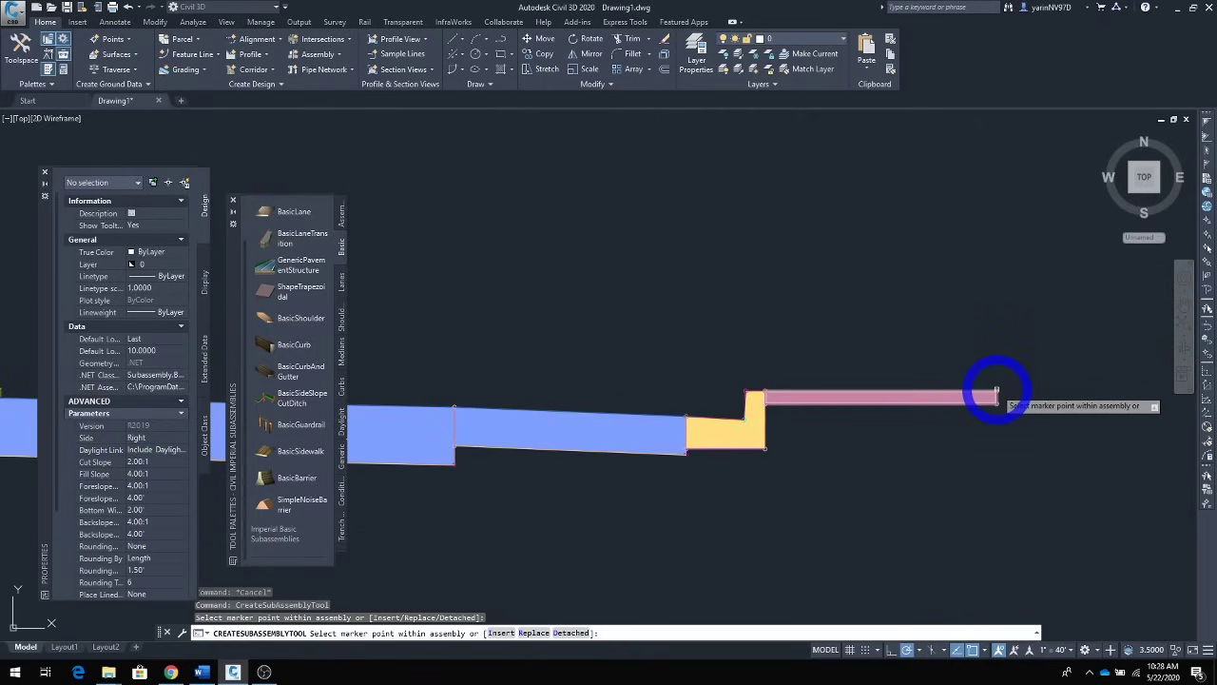
{"action": "left_click", "coordinate": [997, 393]}
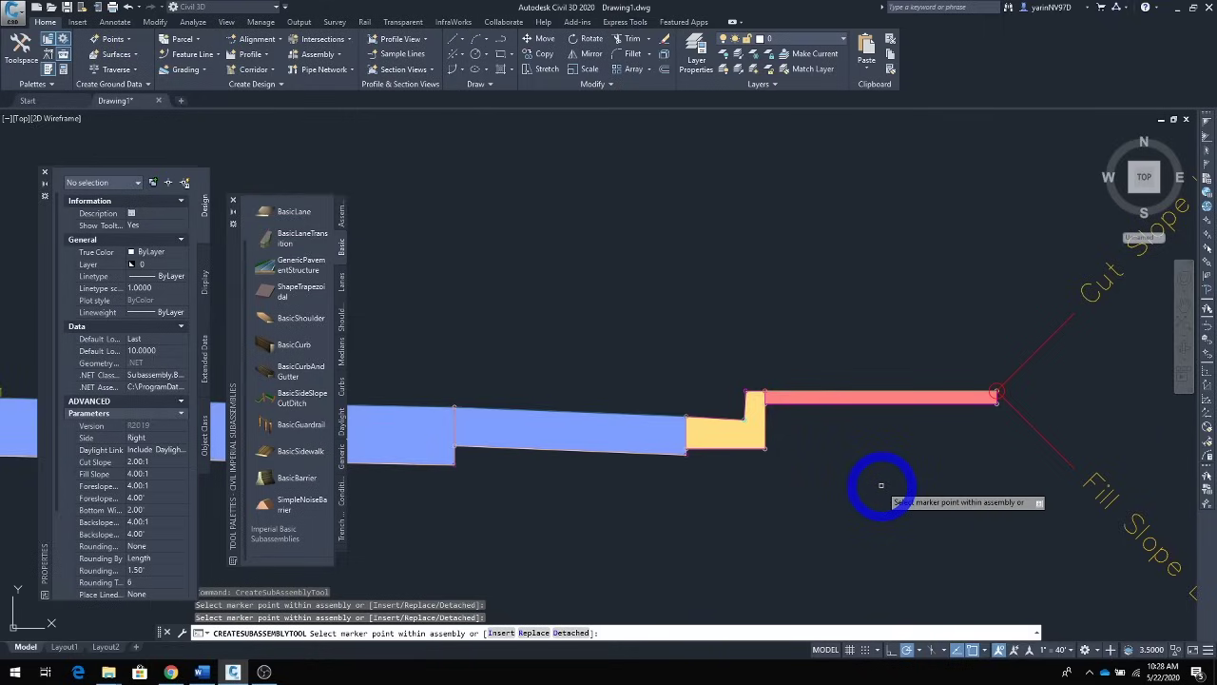
{"action": "scroll", "coordinate": [881, 487], "scroll_direction": "down", "scroll_amount": 2}
{"action": "scroll", "coordinate": [881, 485], "scroll_direction": "down", "scroll_amount": 1}
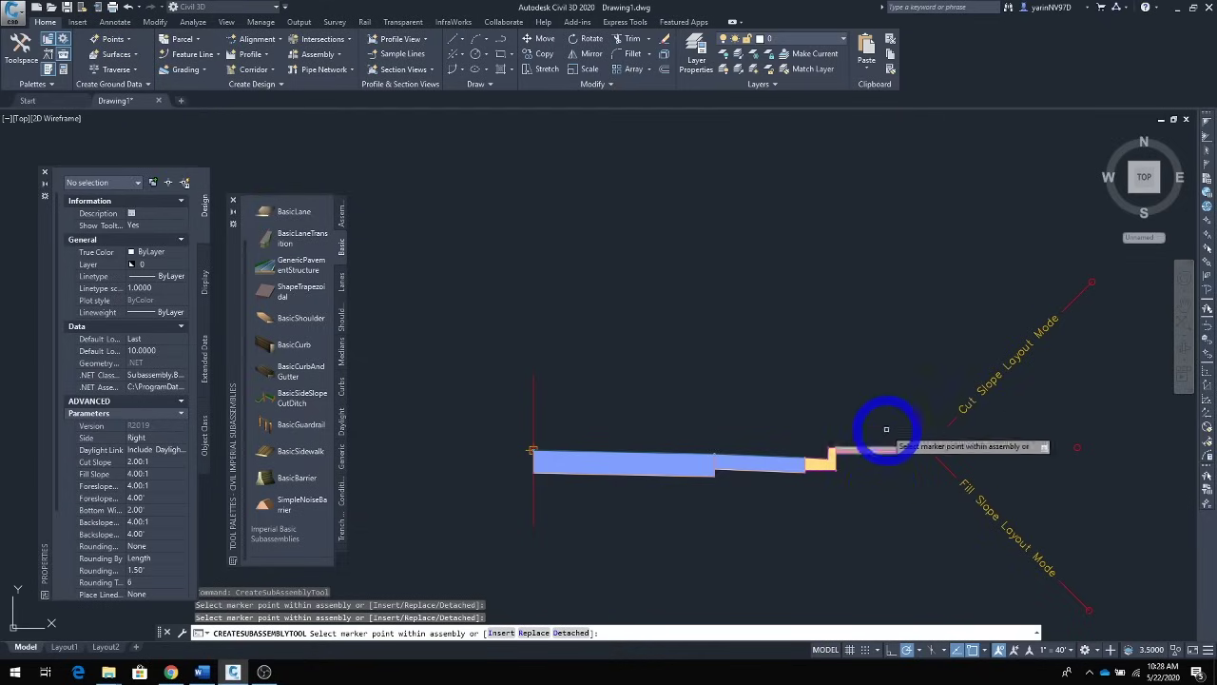
{"action": "scroll", "coordinate": [843, 399], "scroll_direction": "down", "scroll_amount": 2}
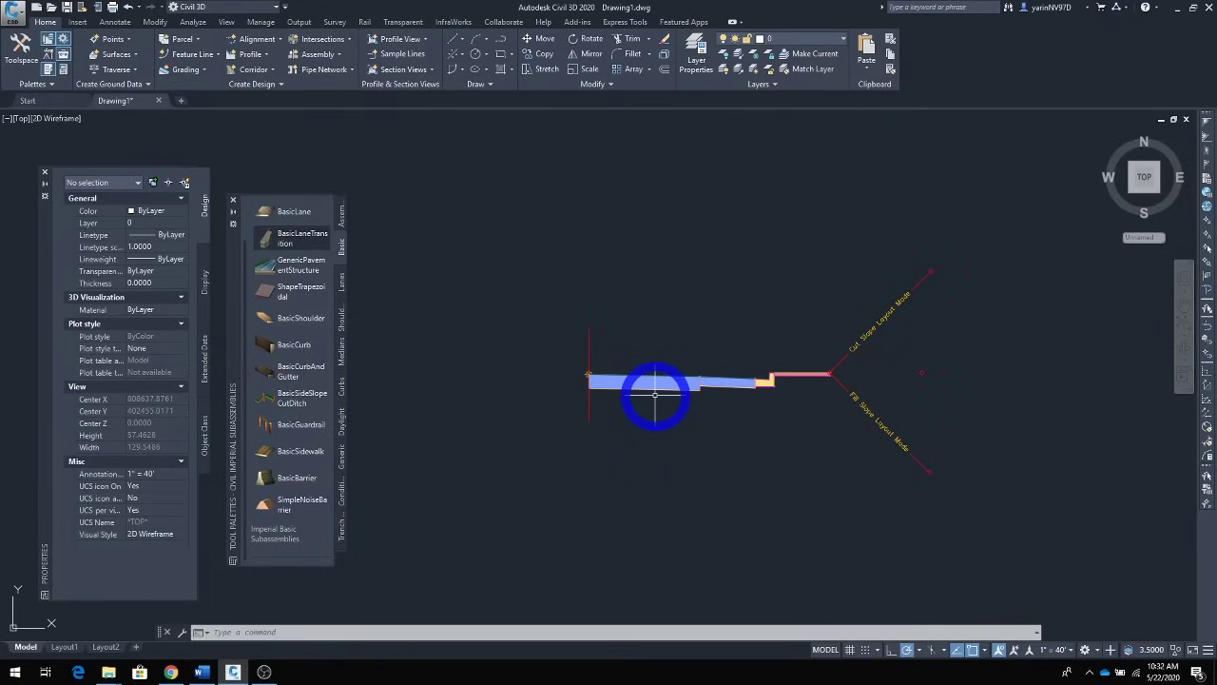
Mirror the lane, shoulder, curb and gutter, sidewalk and side slope subassemblies to the opposite side of the assembly baseline
{"action": "left_click", "coordinate": [655, 385]}
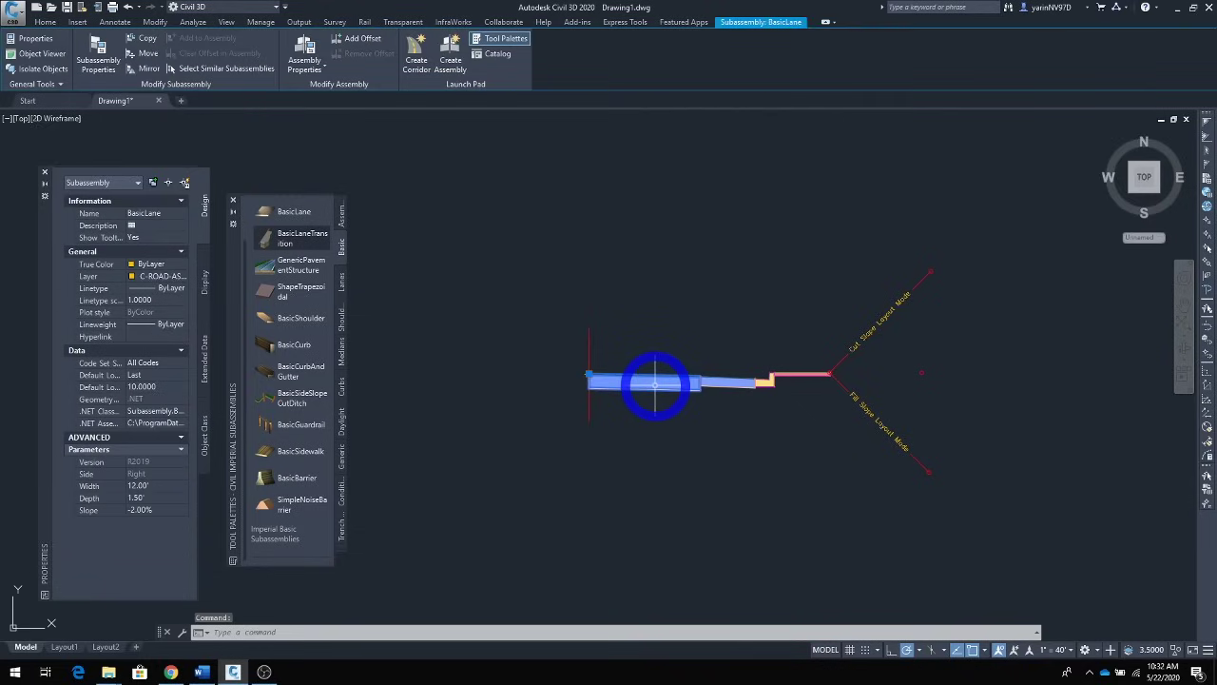
{"action": "left_click", "coordinate": [731, 382], "text": "ctrl"}
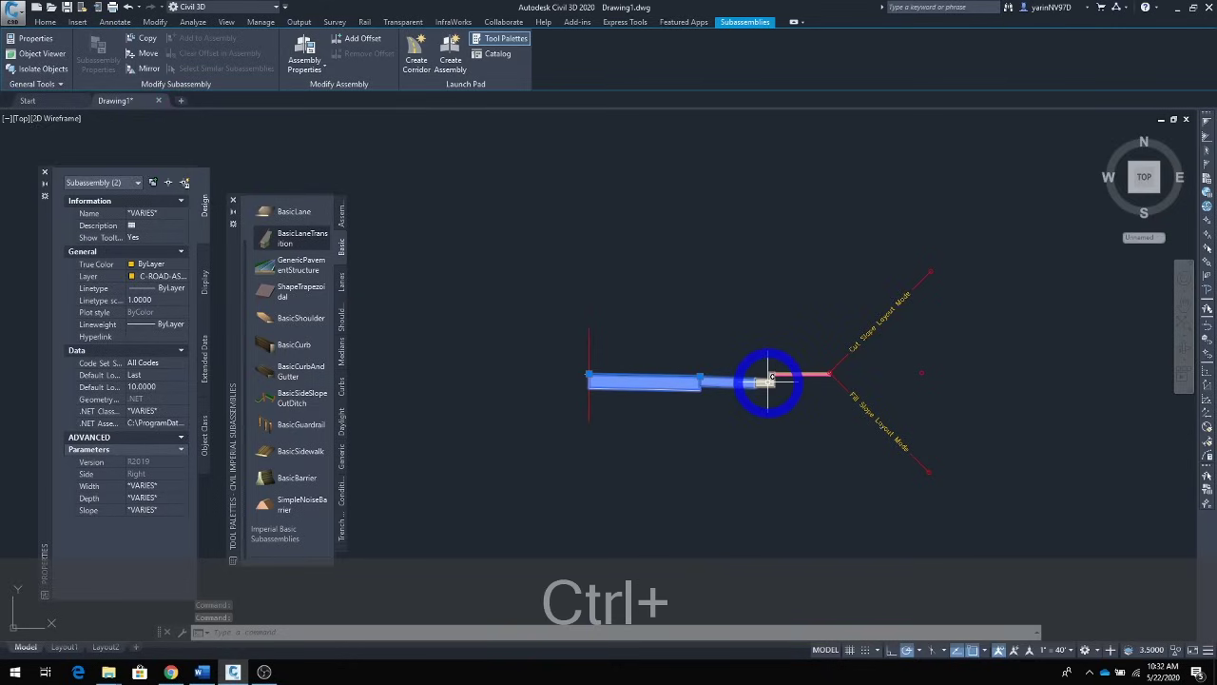
{"action": "left_click", "coordinate": [770, 378], "text": "ctrl"}
{"action": "left_click", "coordinate": [805, 376], "text": "ctrl"}
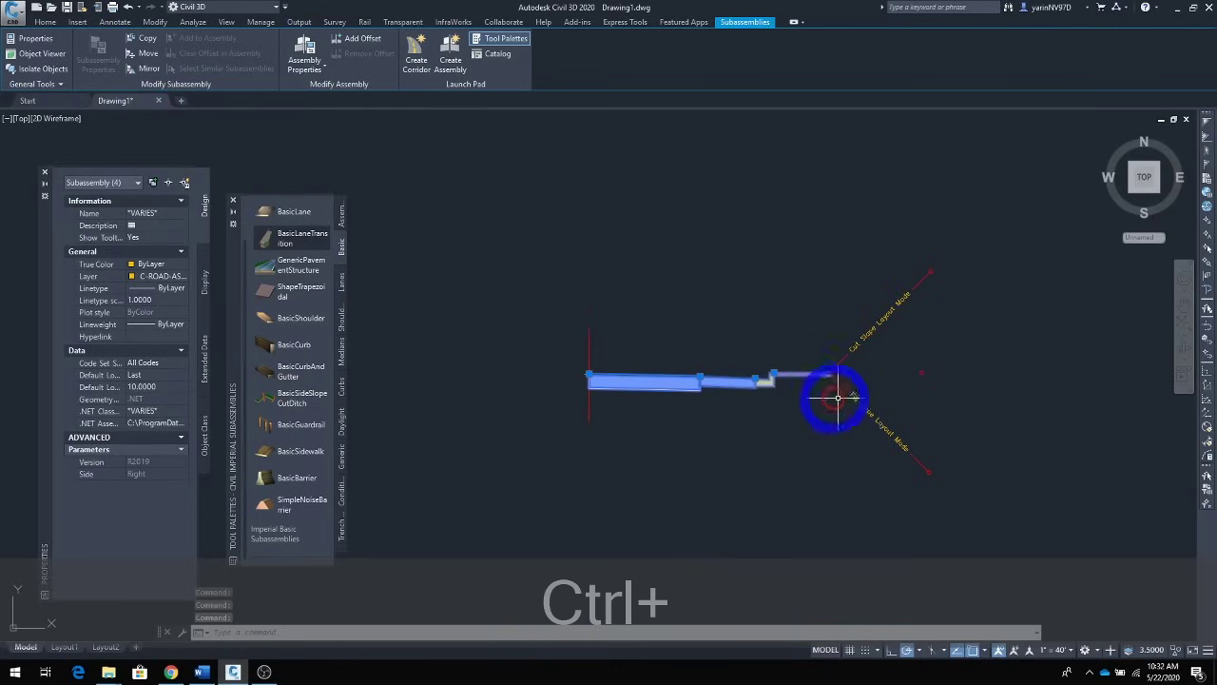
{"action": "left_click", "coordinate": [837, 373], "text": "ctrl"}
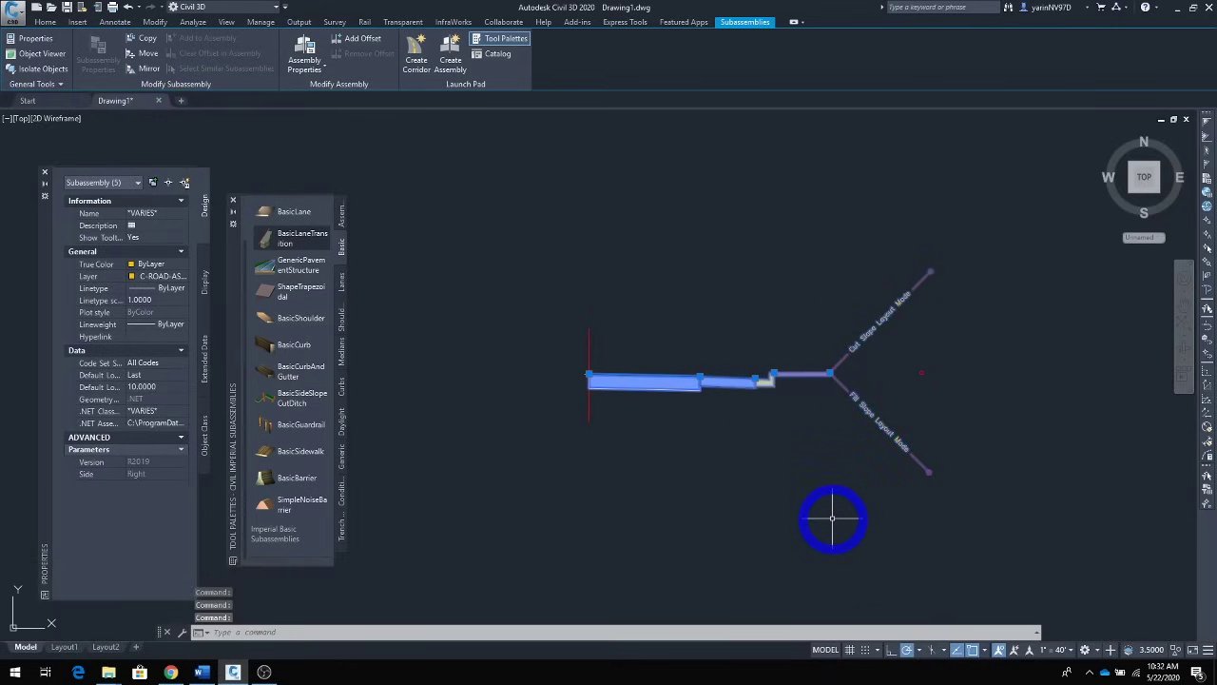
{"action": "left_click", "coordinate": [138, 69]}
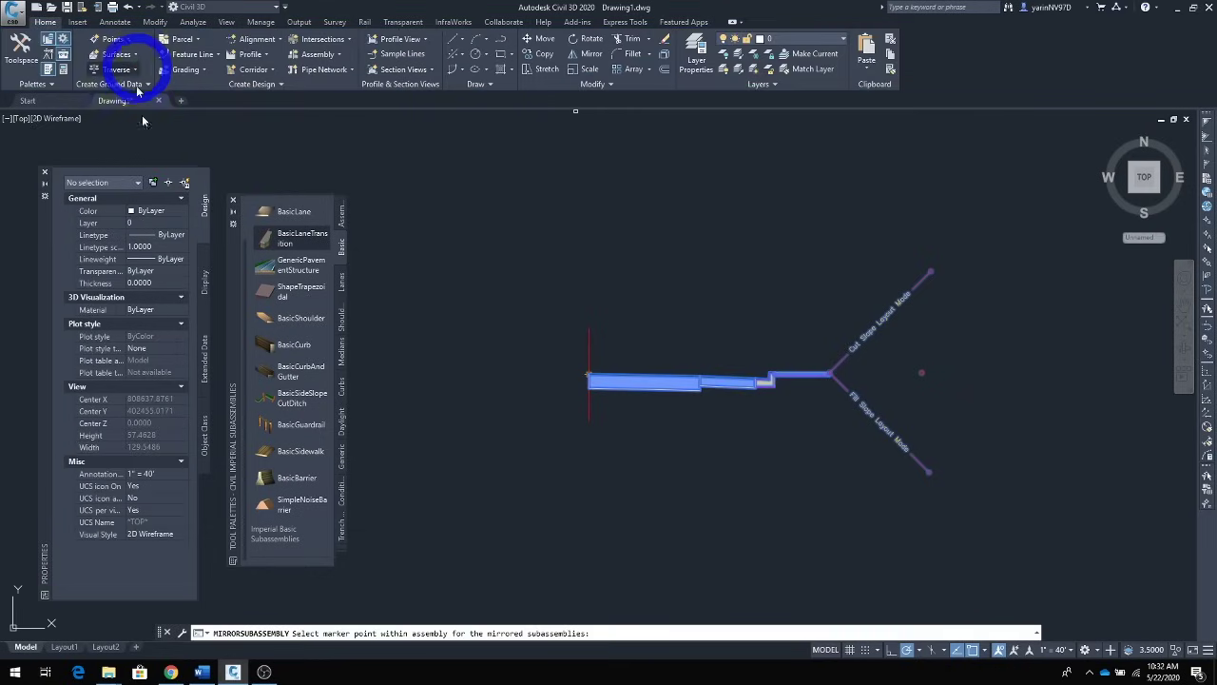
{"action": "scroll", "coordinate": [456, 380], "scroll_direction": "up", "scroll_amount": 4}
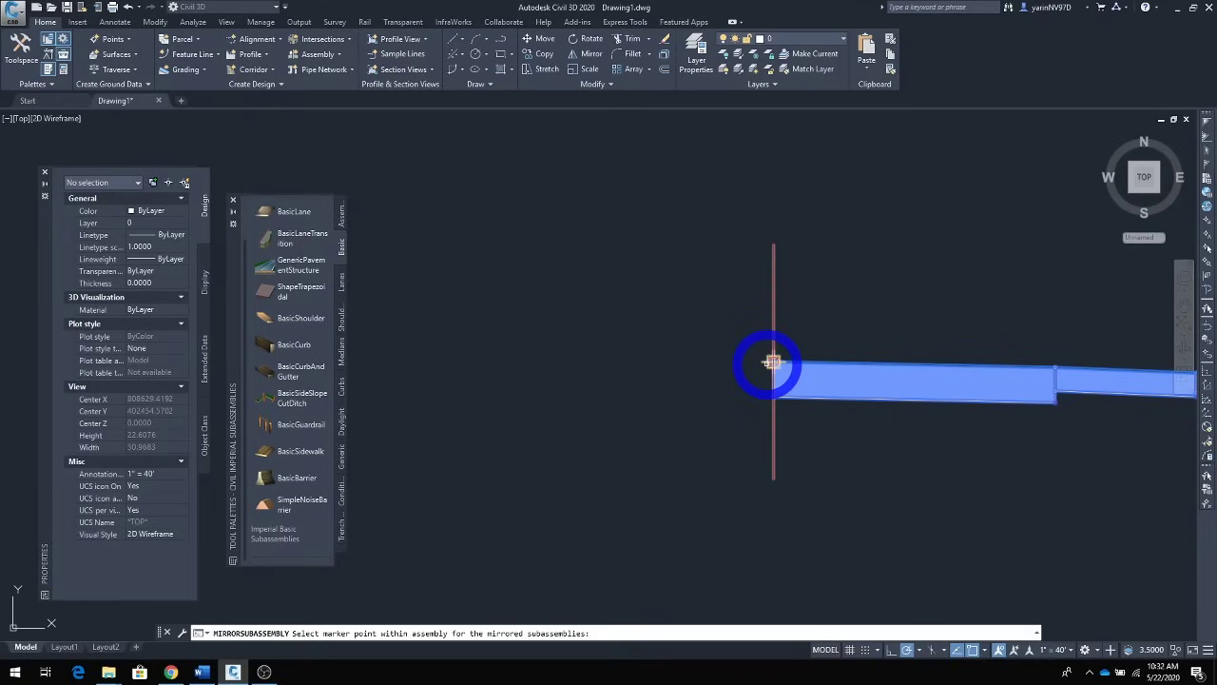
{"action": "left_click", "coordinate": [773, 361]}
{"action": "scroll", "coordinate": [769, 421], "scroll_direction": "down", "scroll_amount": 3}
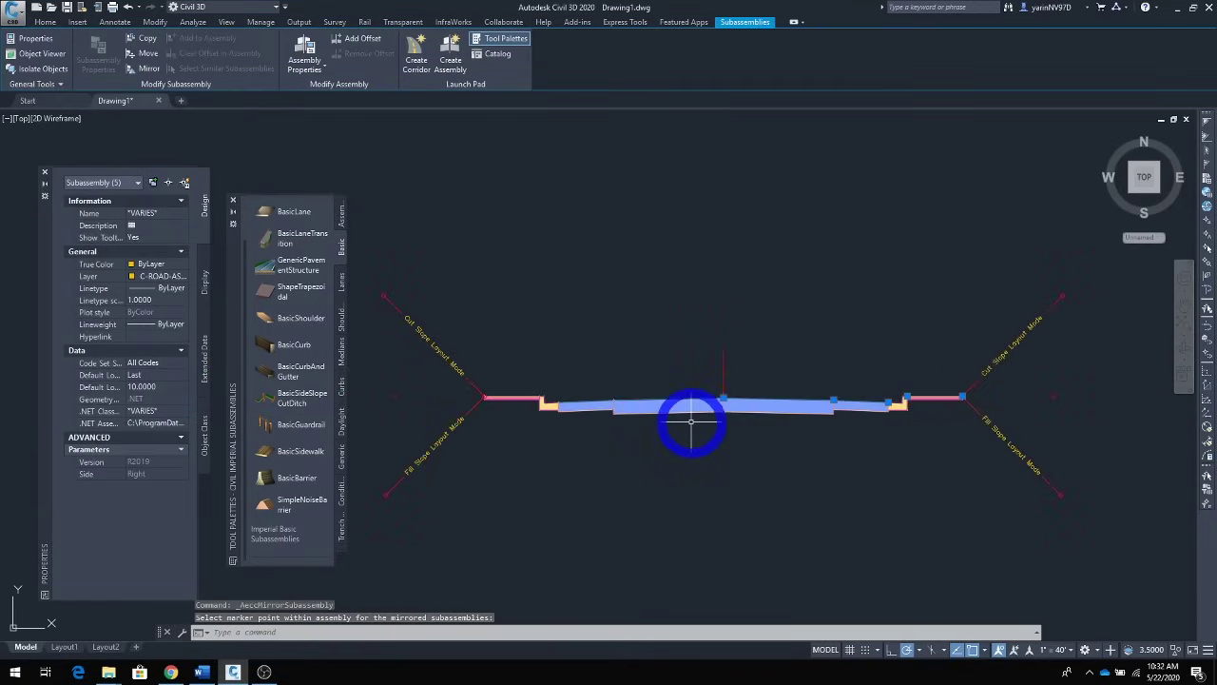
Close the Tool Palettes and Properties palettes and split model space into the Three: Left viewport configuration
{"action": "scroll", "coordinate": [699, 514], "scroll_direction": "down", "scroll_amount": 2}
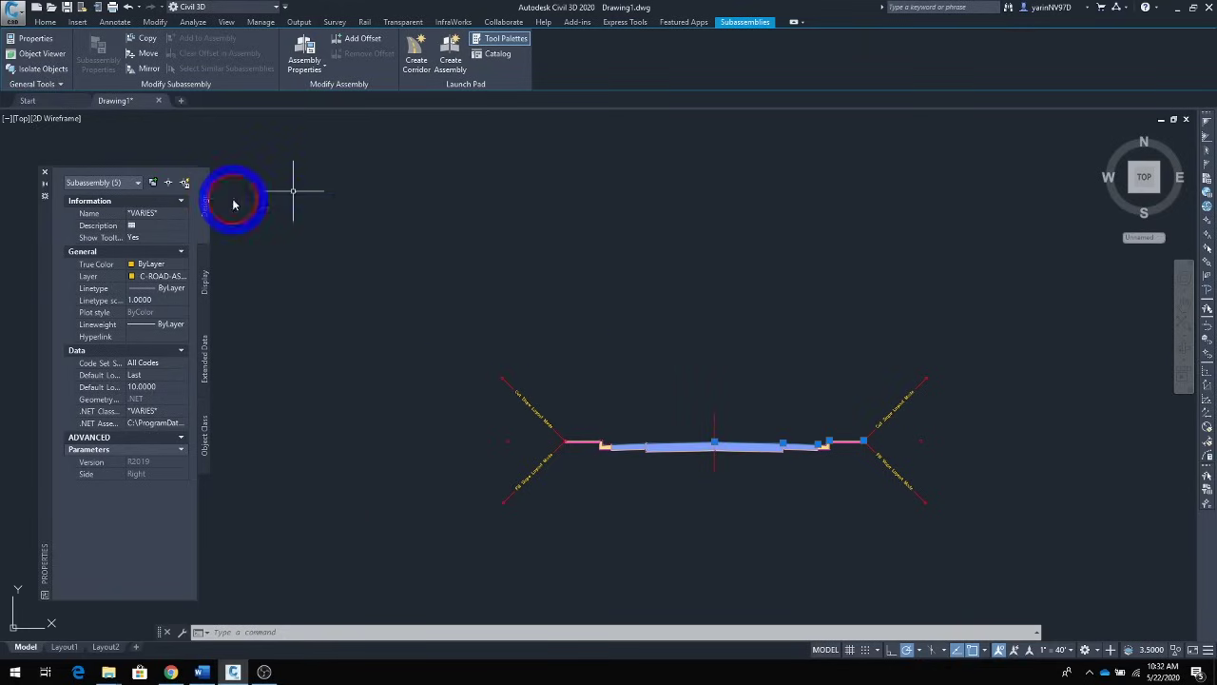
{"action": "left_click", "coordinate": [43, 174]}
{"action": "scroll", "coordinate": [291, 299], "scroll_direction": "down", "scroll_amount": 6}
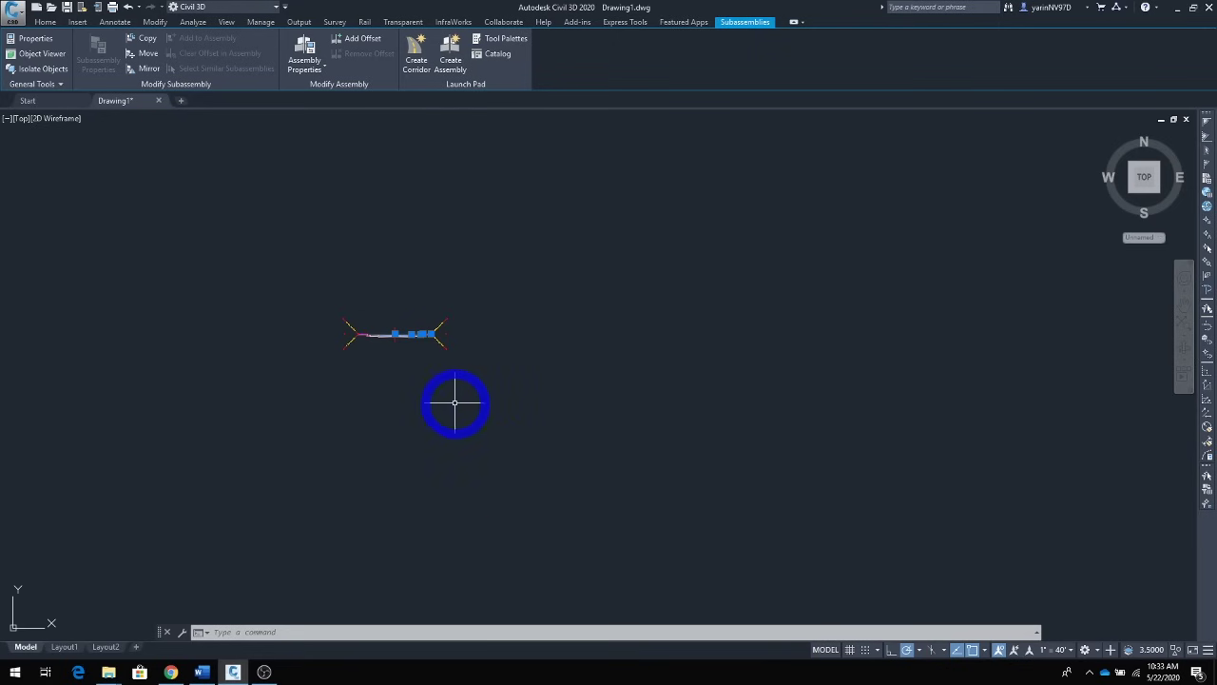
{"action": "middle_click_drag", "start_coordinate": [455, 403], "coordinate": [650, 418]}
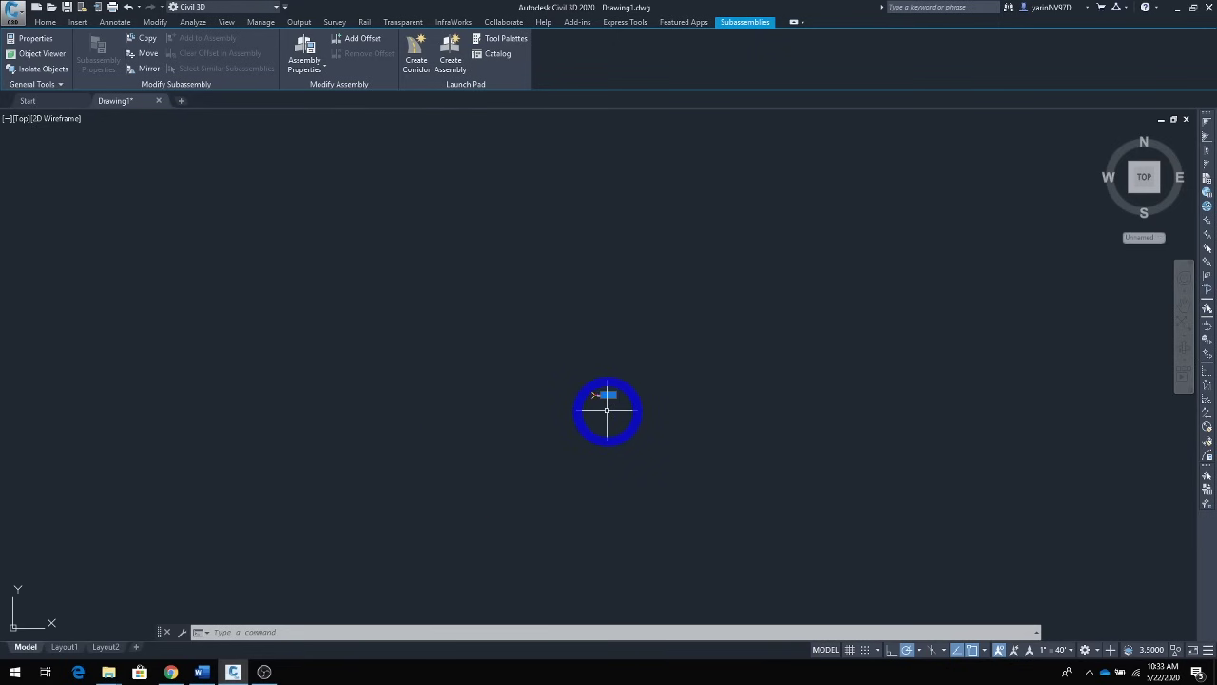
{"action": "scroll", "coordinate": [642, 436], "scroll_direction": "down", "scroll_amount": 3}
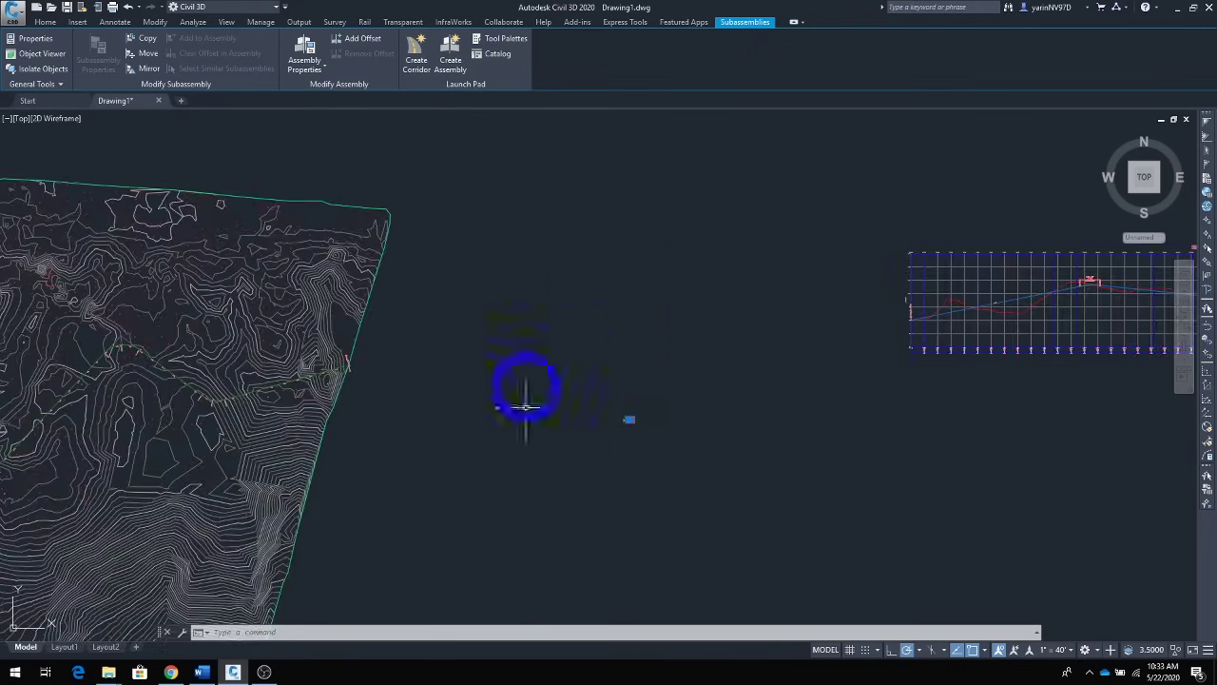
{"action": "scroll", "coordinate": [731, 419], "scroll_direction": "down", "scroll_amount": 5}
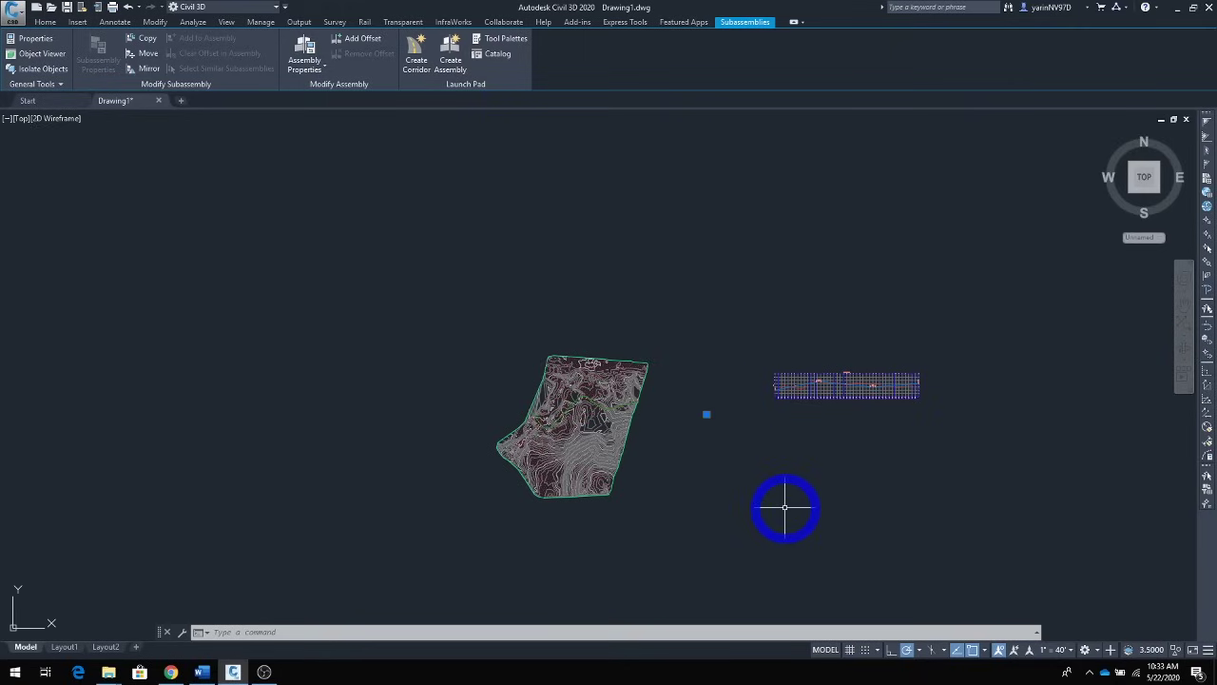
{"action": "mouse_move", "coordinate": [783, 525]}
{"action": "middle_mouse_down"}
{"action": "mouse_move", "coordinate": [775, 508]}
{"action": "mouse_move", "coordinate": [576, 432]}
{"action": "middle_mouse_up"}
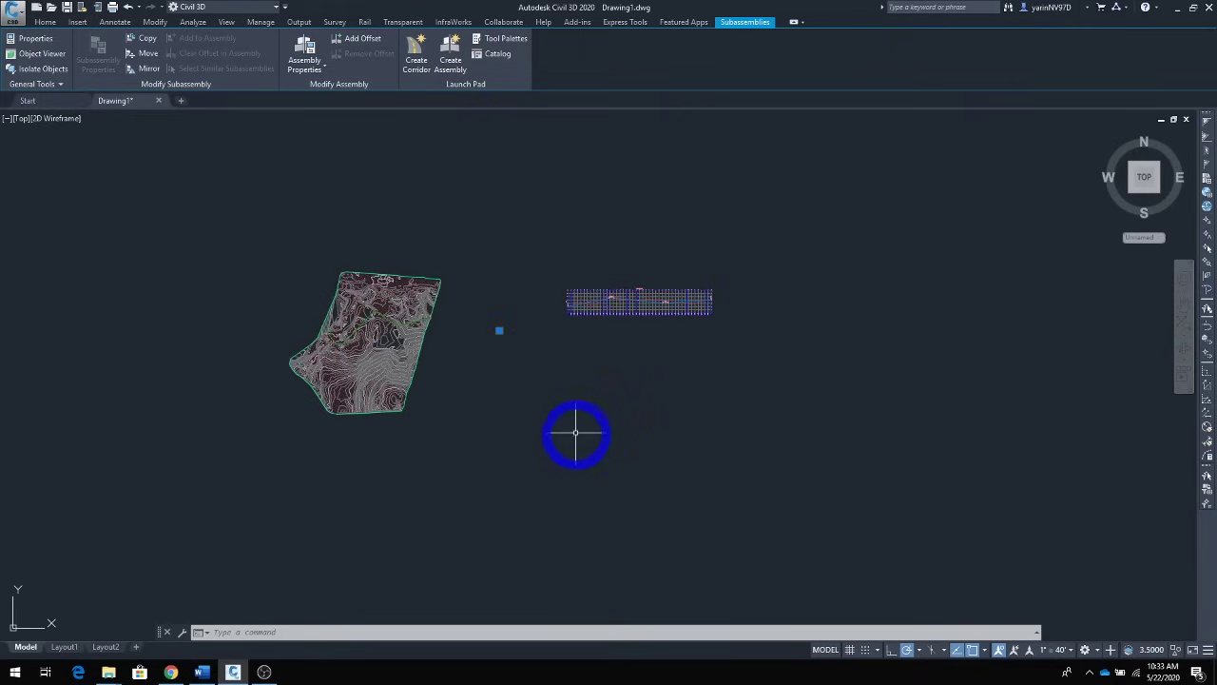
{"action": "left_click", "coordinate": [44, 23]}
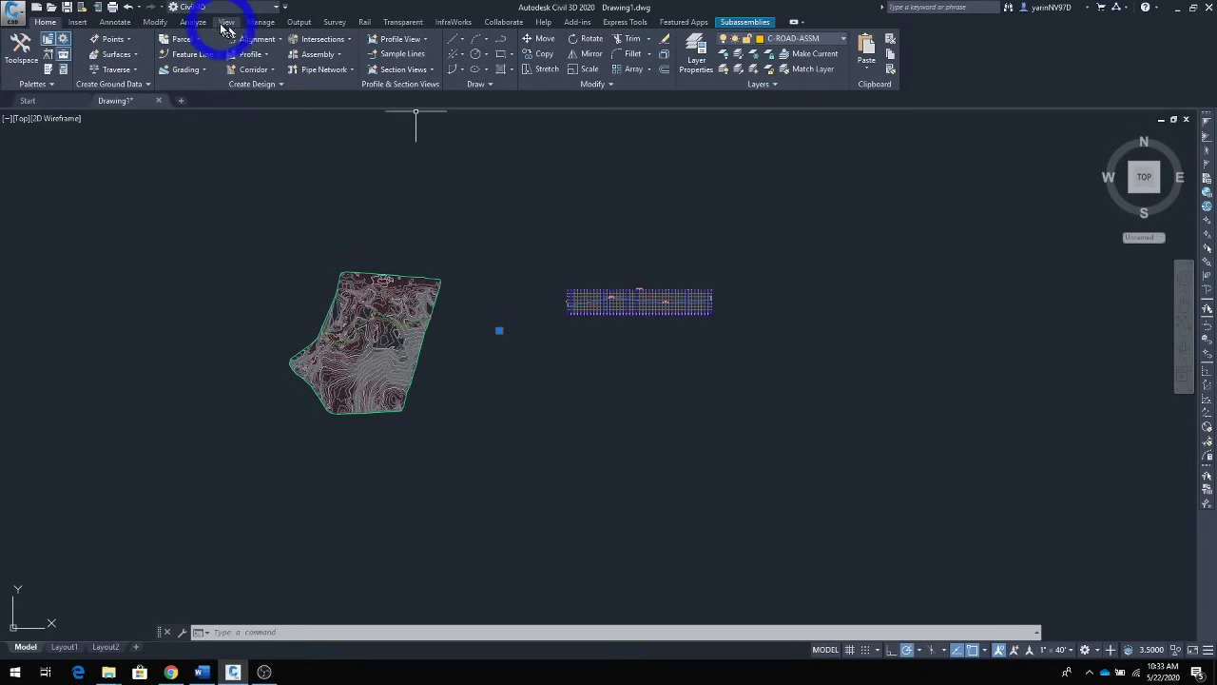
{"action": "left_click", "coordinate": [225, 23]}
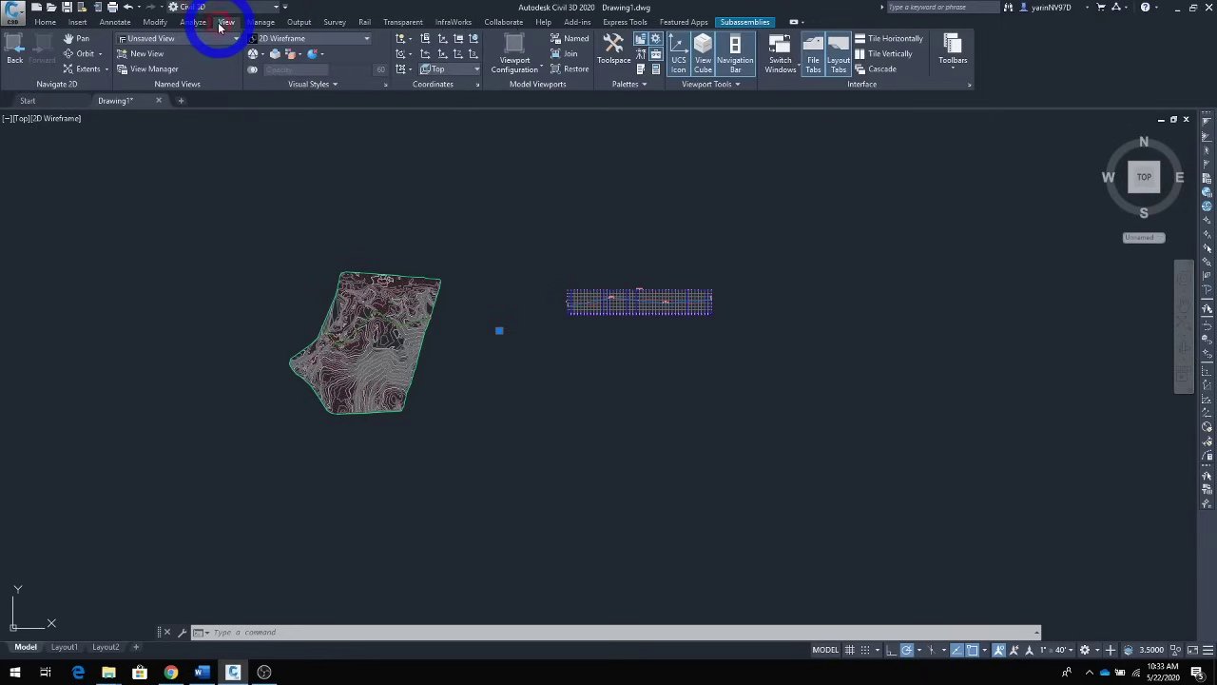
{"action": "left_click", "coordinate": [540, 72]}
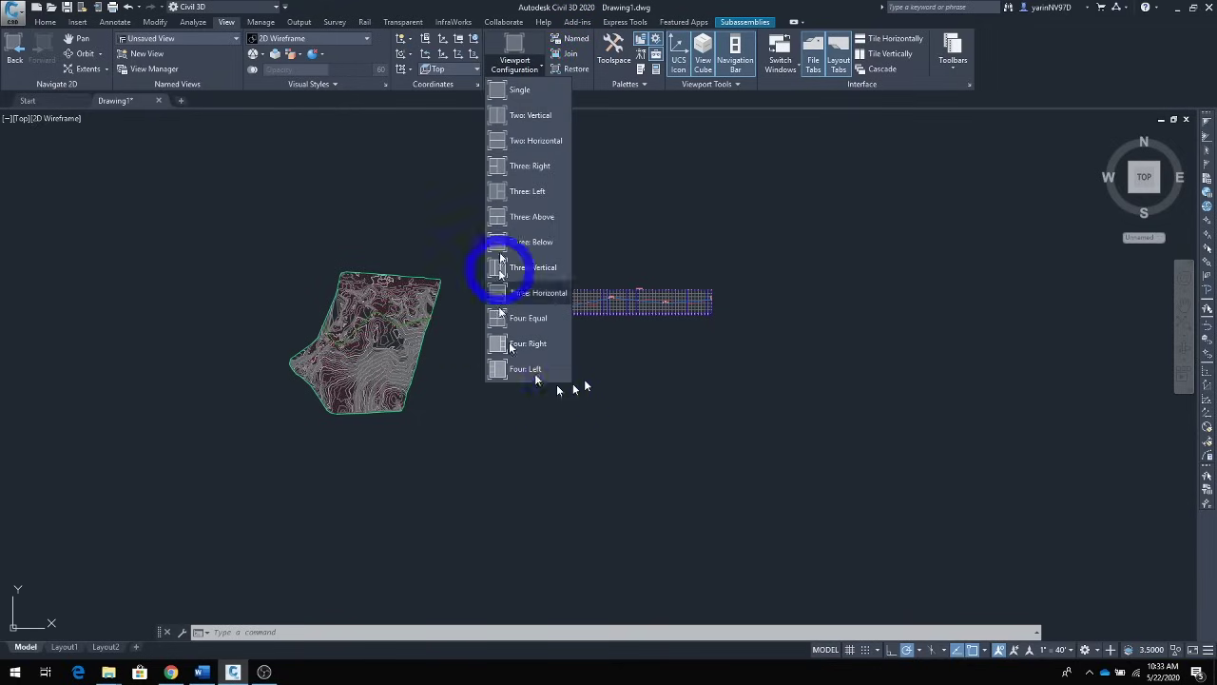
{"action": "left_click", "coordinate": [541, 192]}
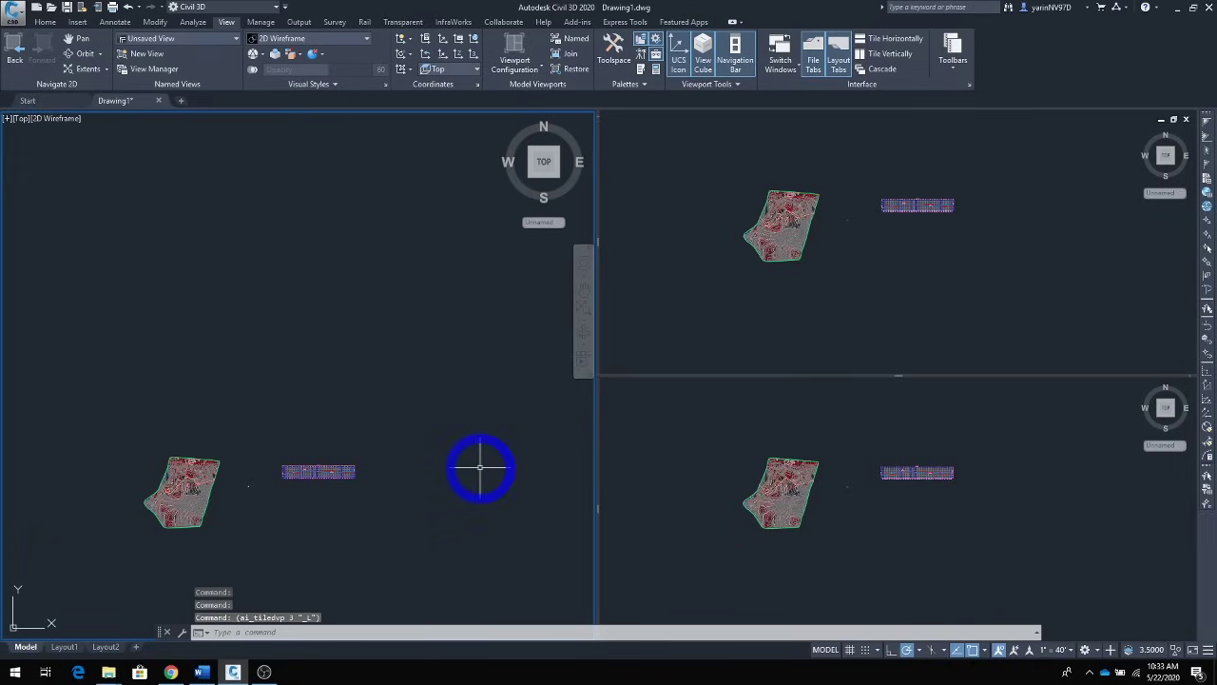
Frame the road alignment's middle curves on the surface in the lower-right viewport
{"action": "left_click", "coordinate": [737, 456]}
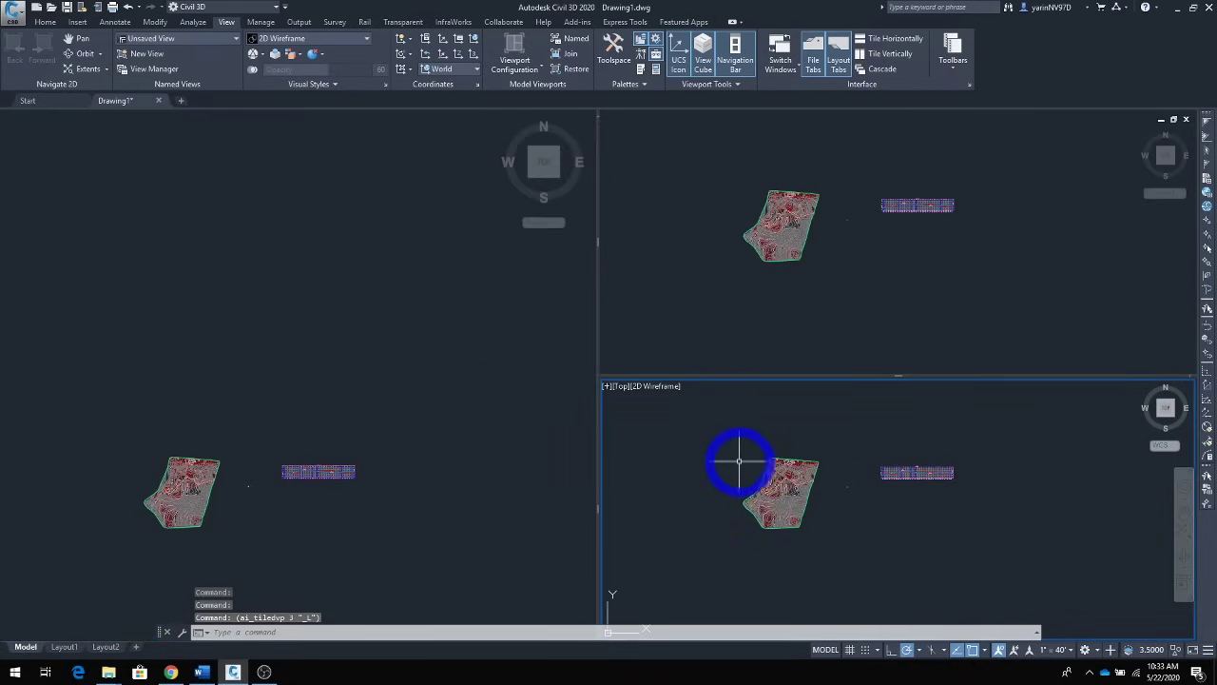
{"action": "scroll", "coordinate": [768, 506], "scroll_direction": "up", "scroll_amount": 8}
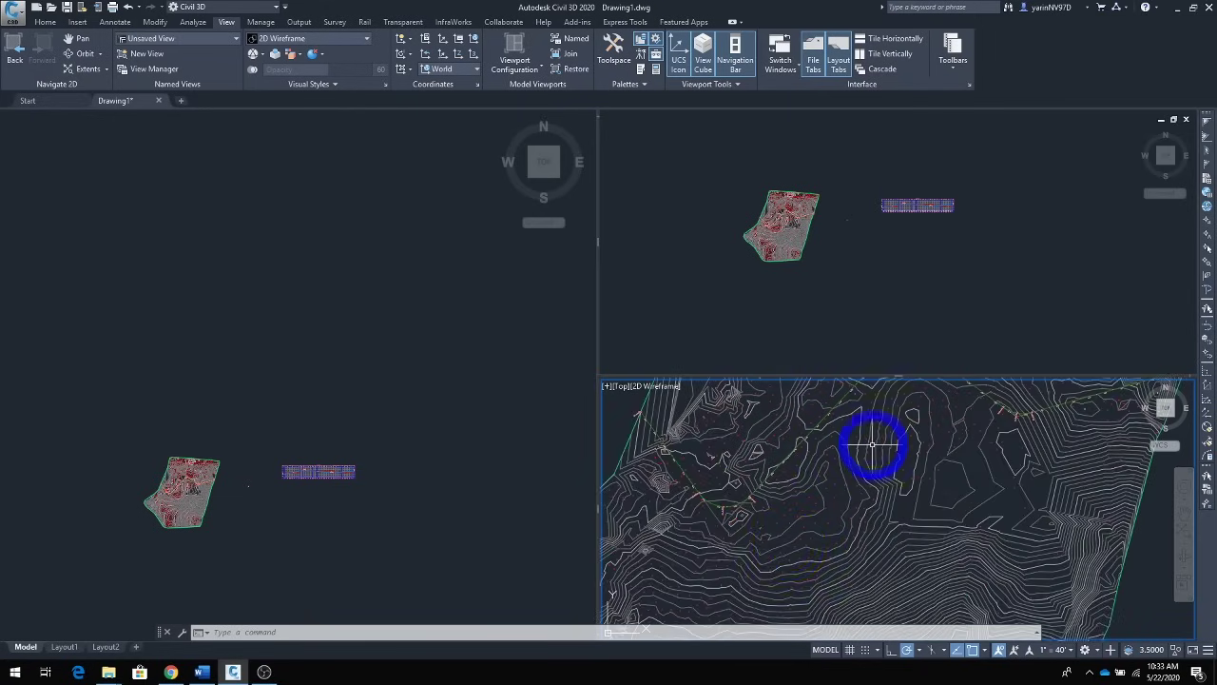
{"action": "scroll", "coordinate": [809, 535], "scroll_direction": "up", "scroll_amount": 2}
{"action": "scroll", "coordinate": [865, 523], "scroll_direction": "up", "scroll_amount": 2}
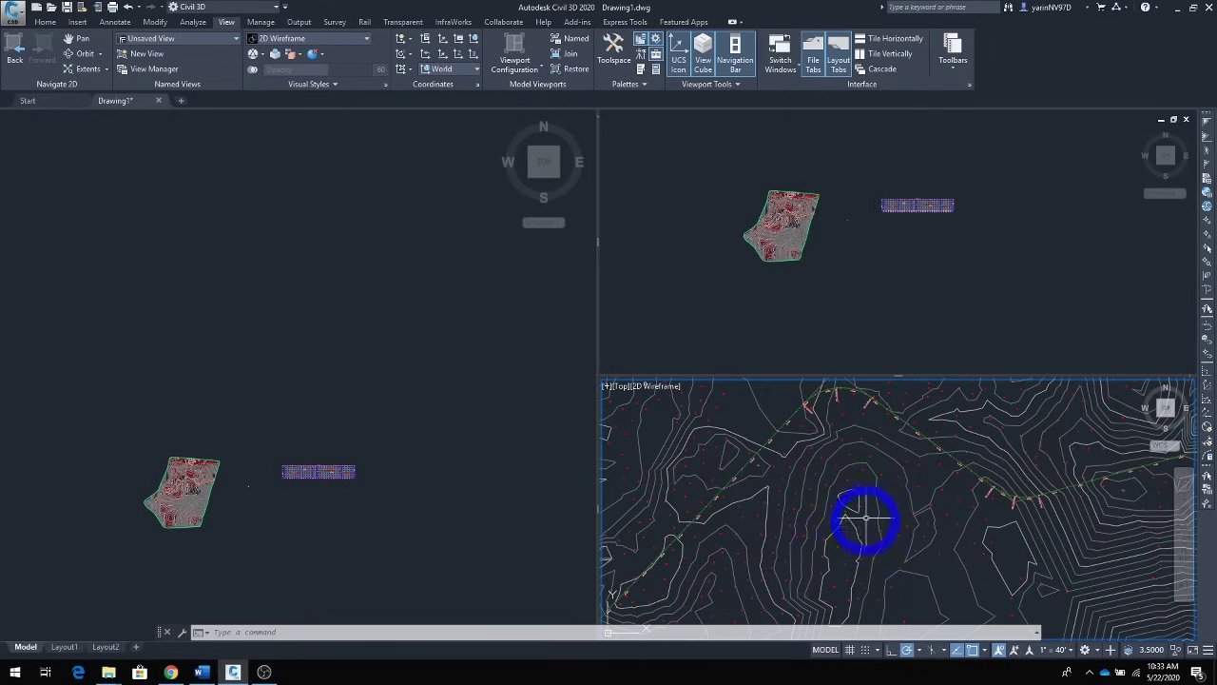
{"action": "middle_click_drag", "start_coordinate": [864, 518], "coordinate": [838, 554]}
Frame the full profile view in the upper-right viewport
{"action": "left_click", "coordinate": [846, 293]}
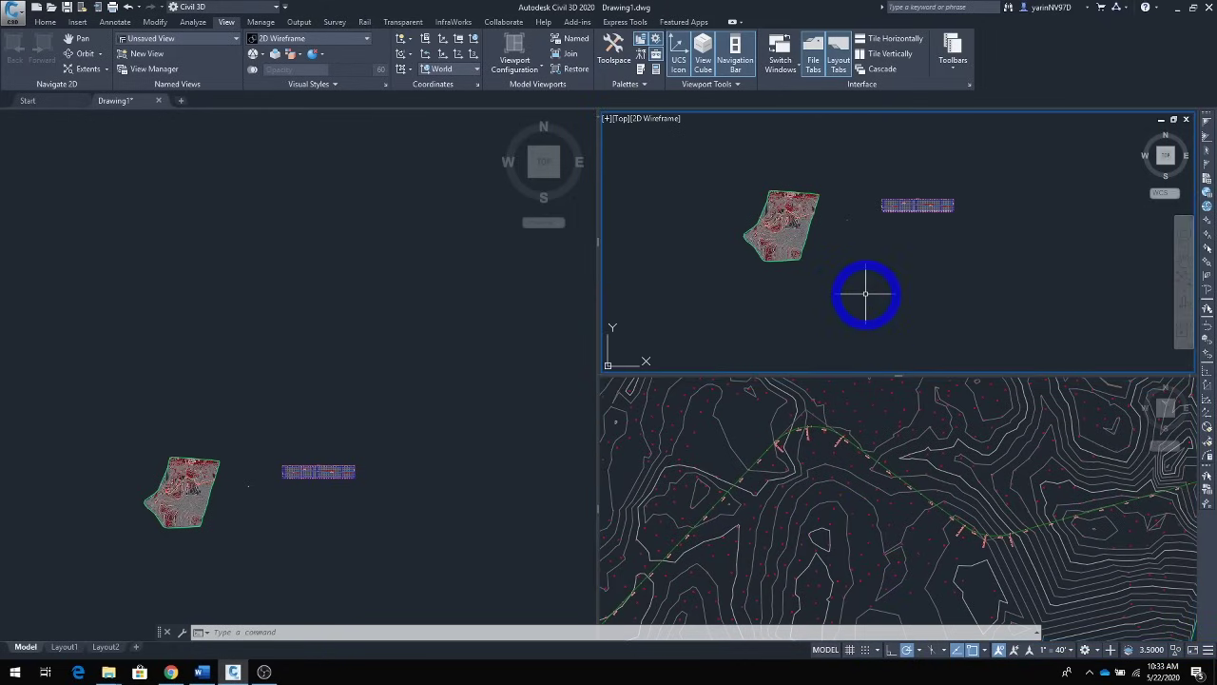
{"action": "scroll", "coordinate": [867, 291], "scroll_direction": "up", "scroll_amount": 4}
{"action": "scroll", "coordinate": [881, 291], "scroll_direction": "down", "scroll_amount": 4}
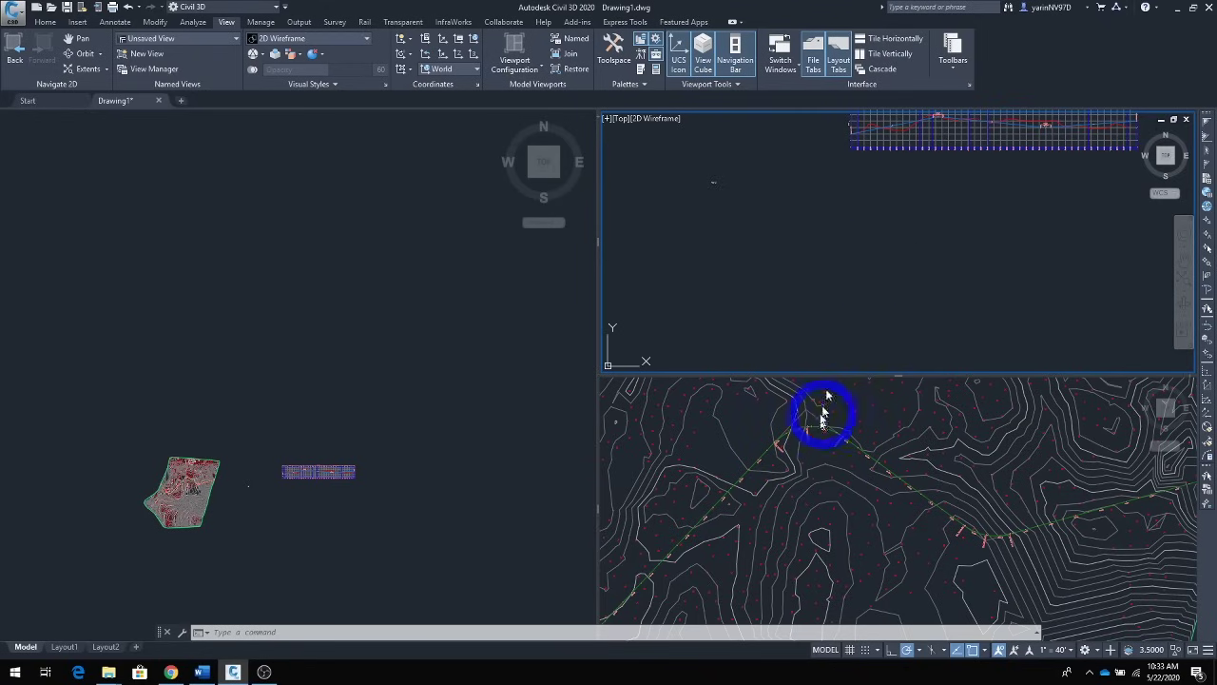
{"action": "middle_click_drag", "start_coordinate": [919, 209], "coordinate": [782, 320]}
{"action": "scroll", "coordinate": [817, 314], "scroll_direction": "up", "scroll_amount": 2}
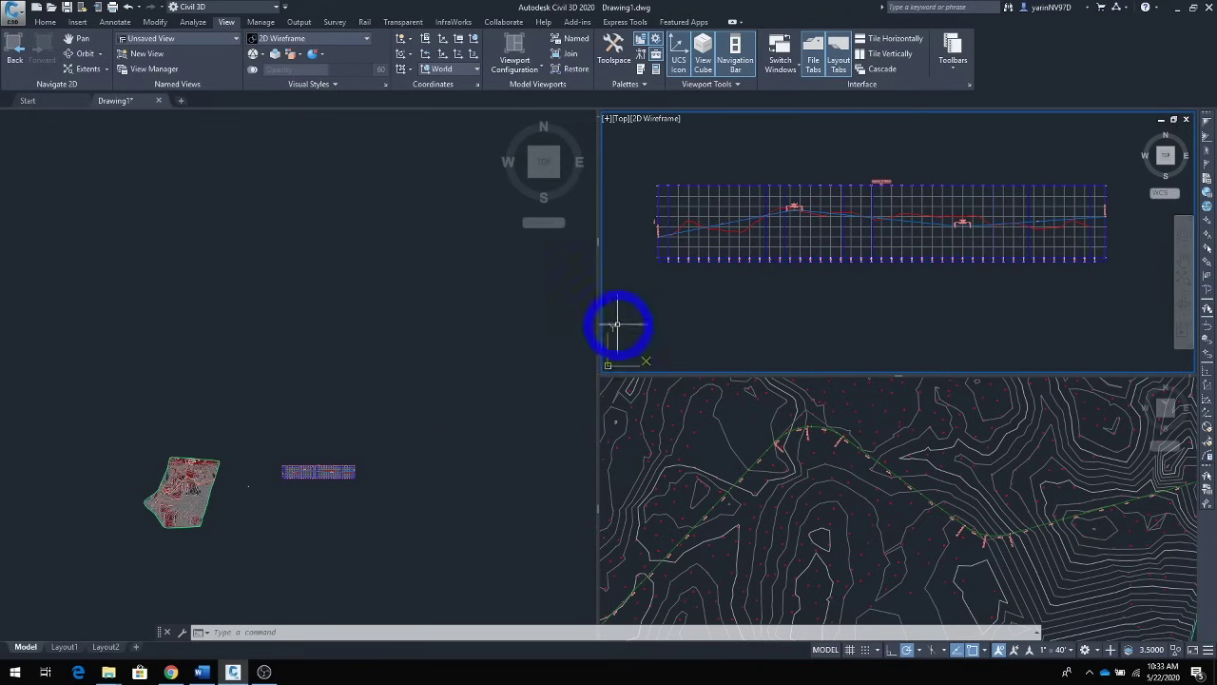
Fit the entire WITEG surface with its alignment in the large left viewport
{"action": "left_click", "coordinate": [298, 357]}
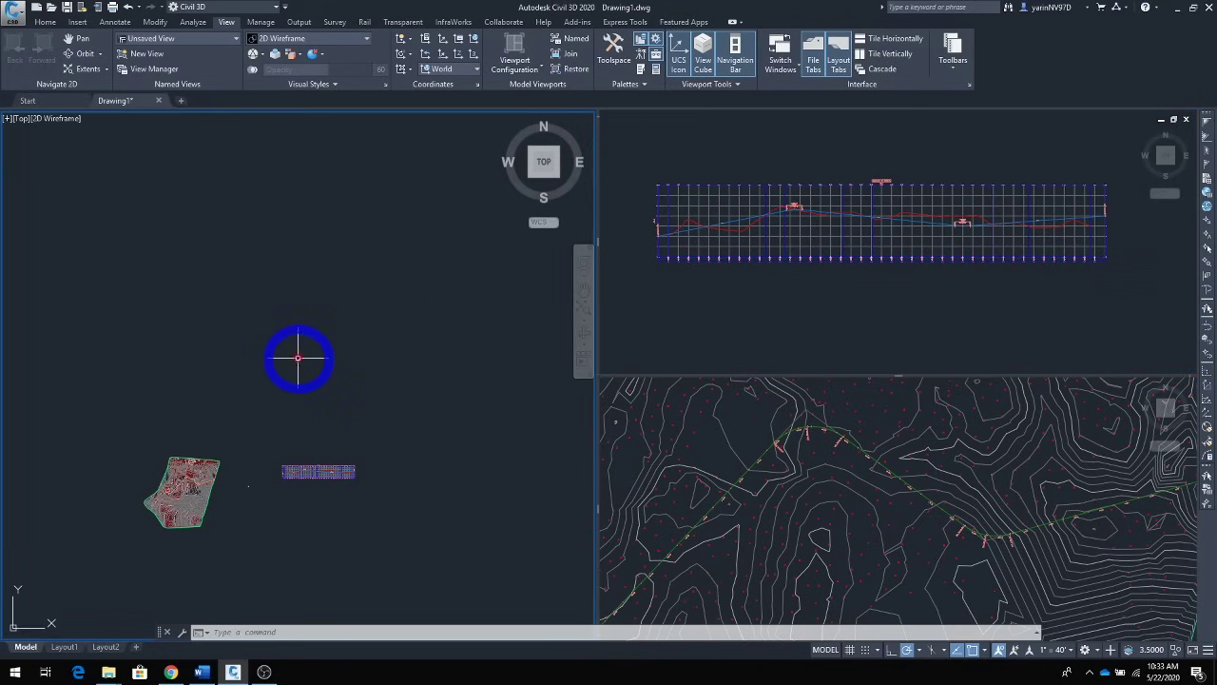
{"action": "scroll", "coordinate": [298, 359], "scroll_direction": "up", "scroll_amount": 2}
{"action": "middle_click_drag", "start_coordinate": [281, 477], "coordinate": [427, 288]}
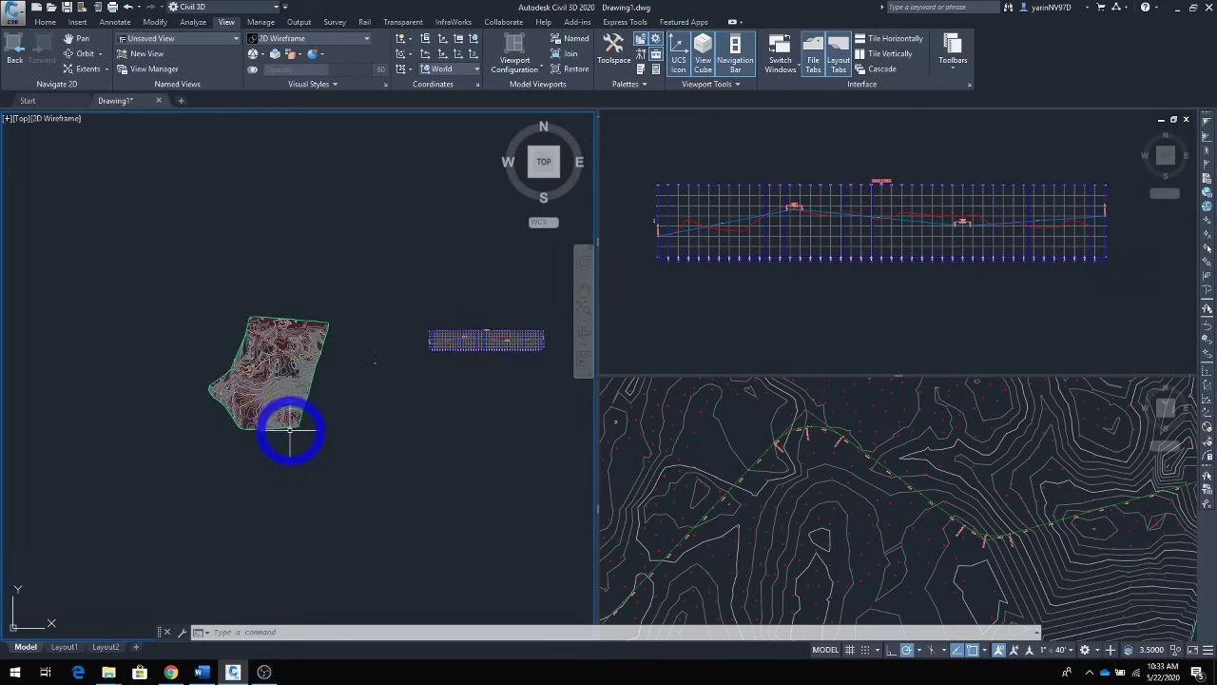
{"action": "scroll", "coordinate": [288, 429], "scroll_direction": "up", "scroll_amount": 4}
{"action": "scroll", "coordinate": [294, 347], "scroll_direction": "up", "scroll_amount": 4}
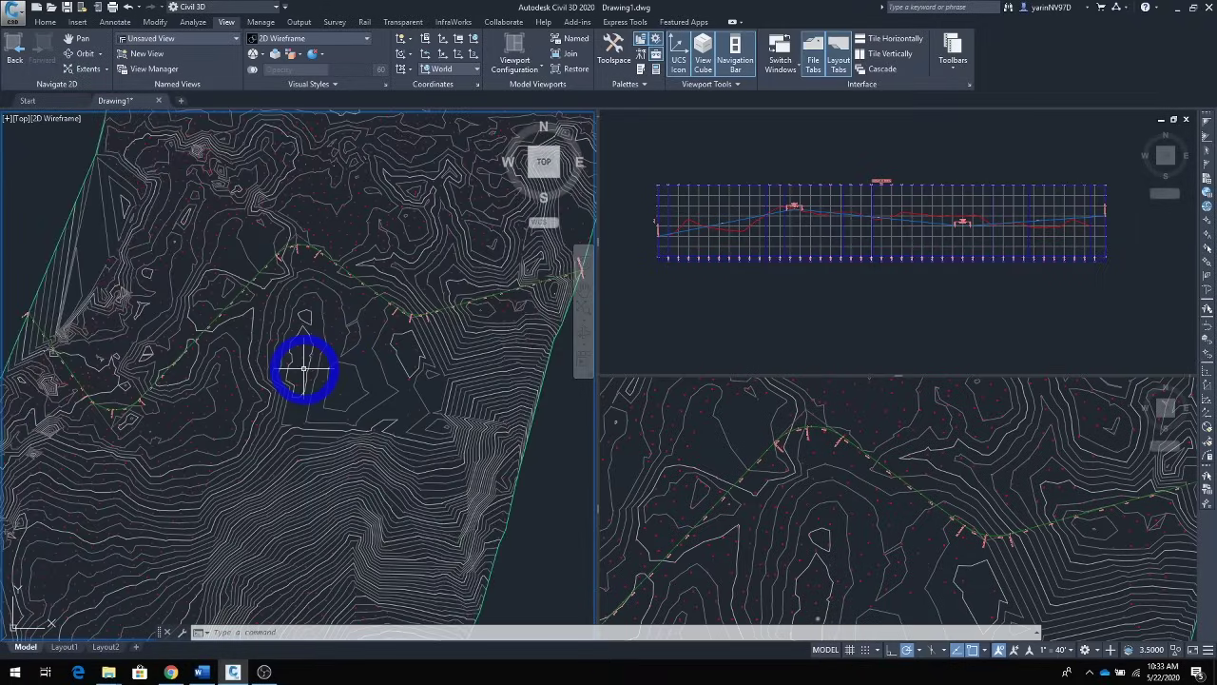
{"action": "scroll", "coordinate": [308, 362], "scroll_direction": "down", "scroll_amount": 2}
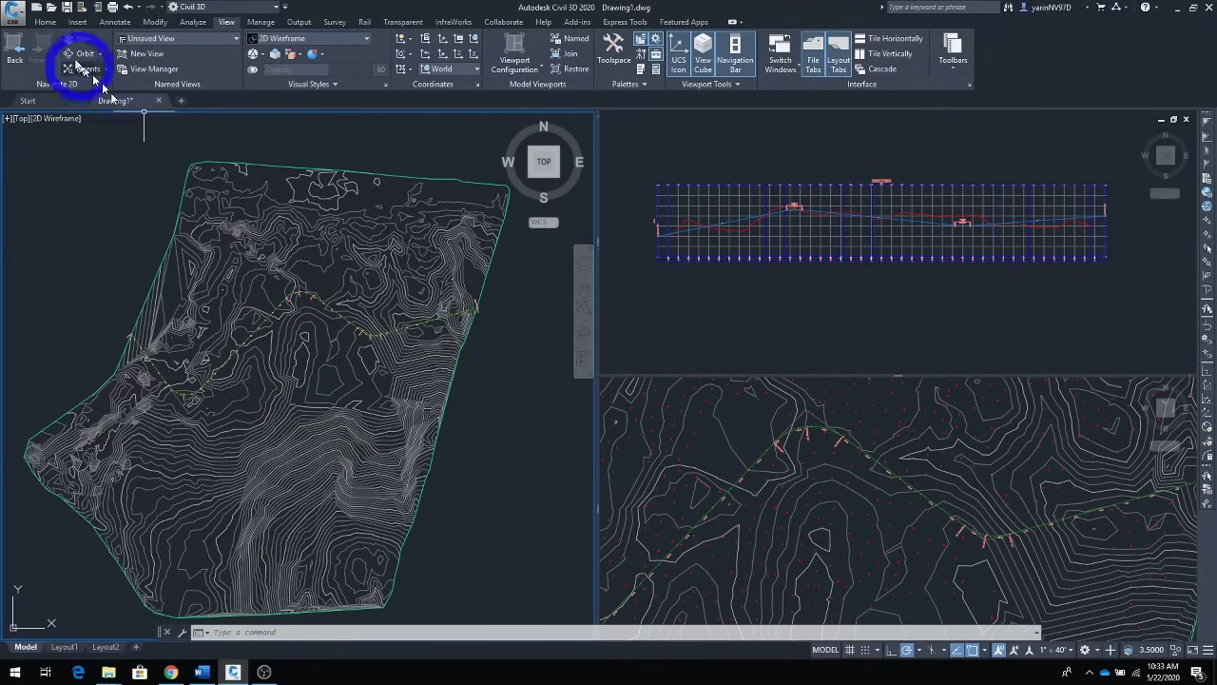
Start creating a corridor and name it WIT Ave
{"action": "left_click", "coordinate": [48, 25]}
{"action": "left_click", "coordinate": [205, 211]}
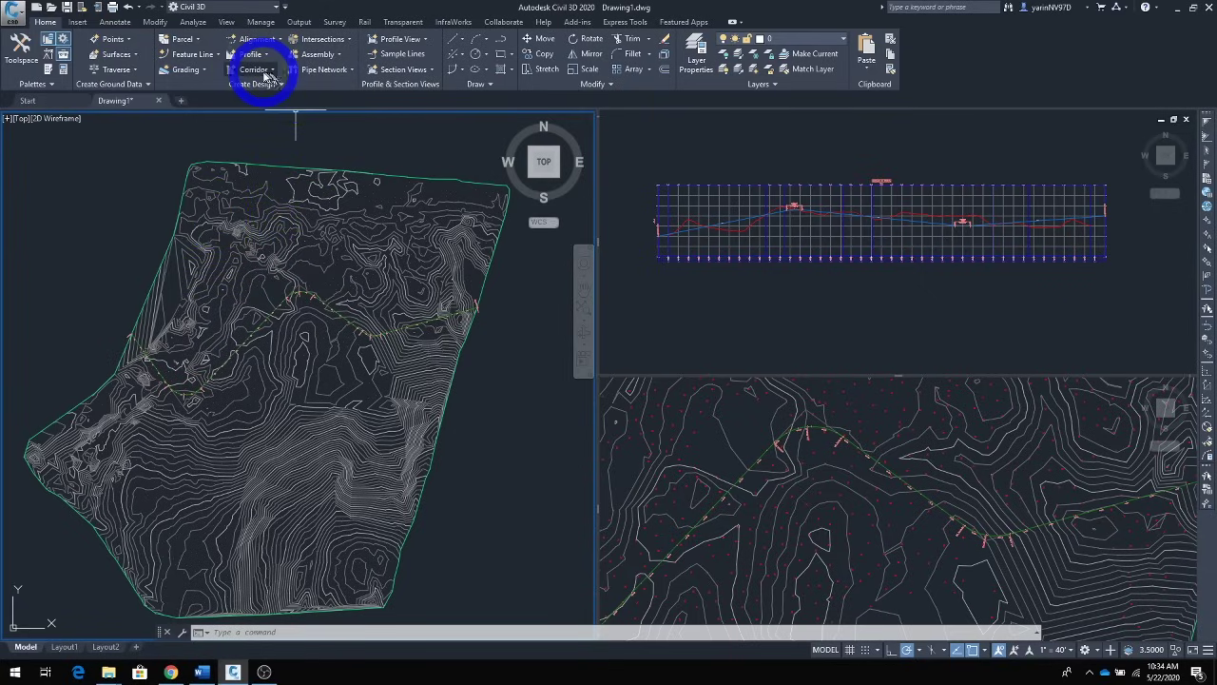
{"action": "left_click", "coordinate": [265, 74]}
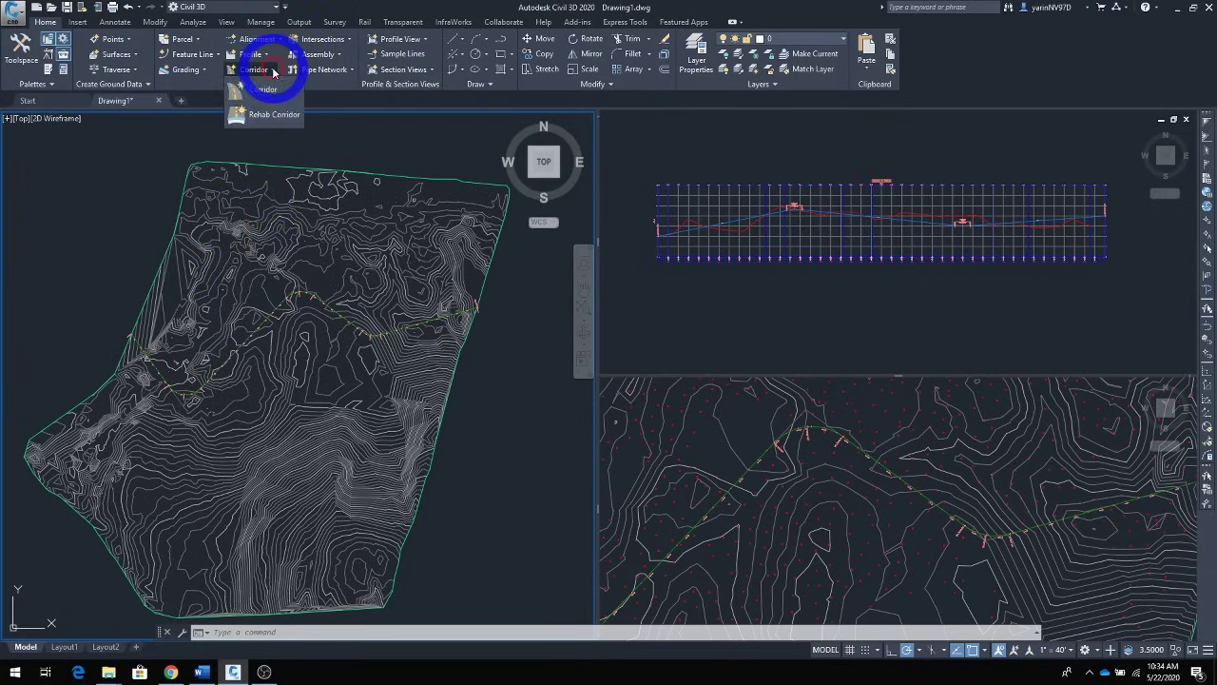
{"action": "left_click", "coordinate": [257, 92]}
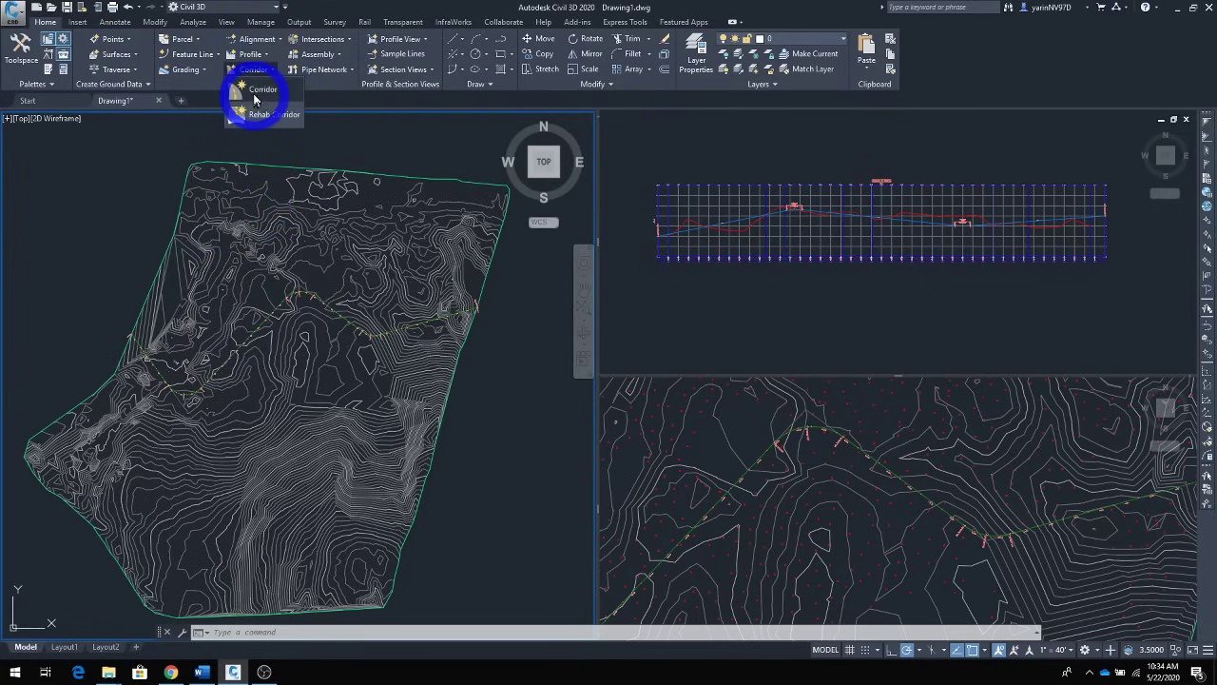
{"action": "left_click", "coordinate": [255, 92]}
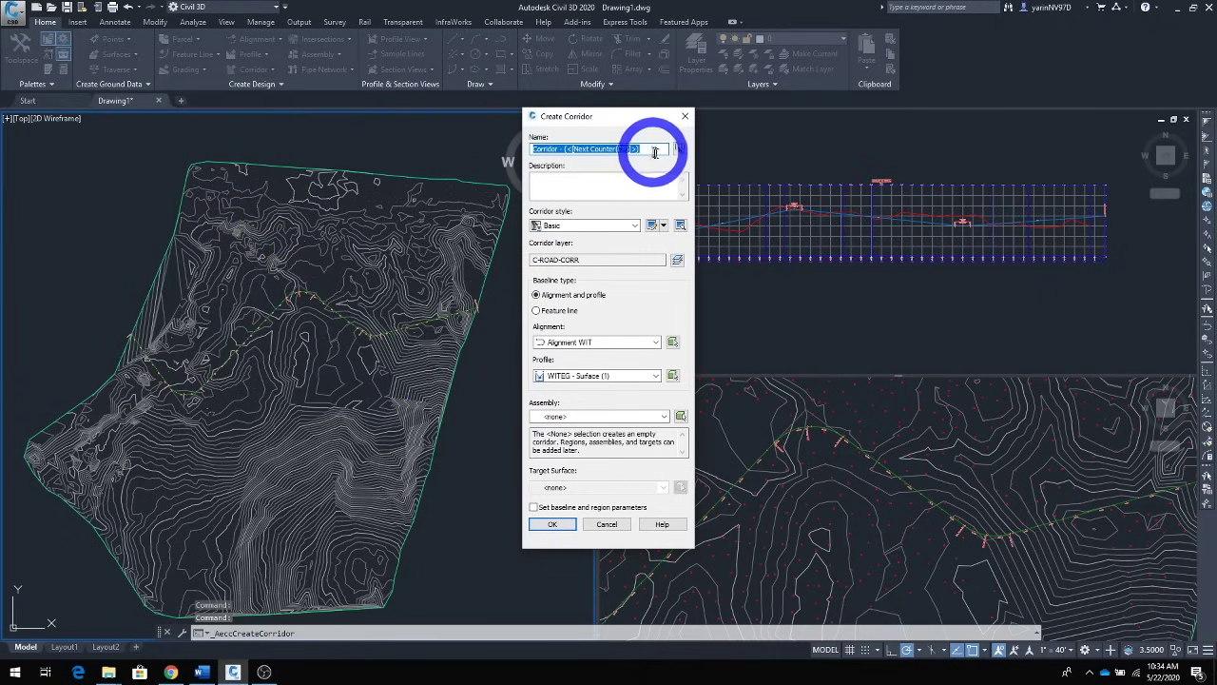
{"action": "left_click_drag", "start_coordinate": [650, 150], "coordinate": [533, 155]}
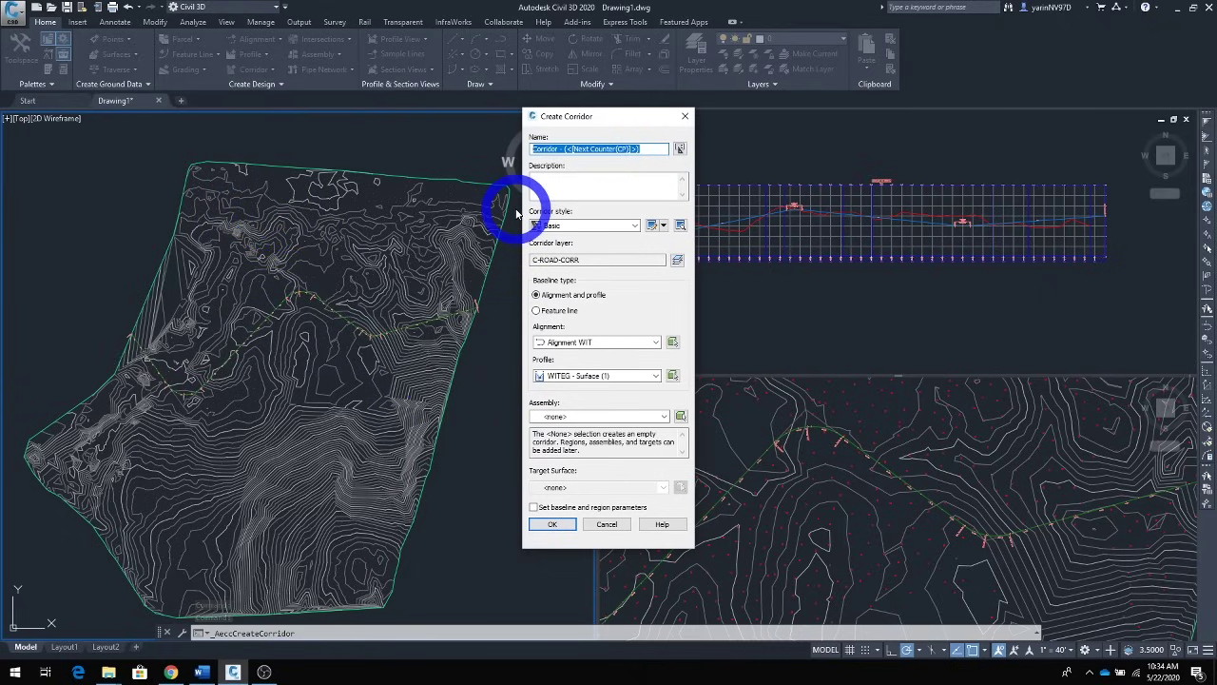
{"action": "type", "text": "WIT"}
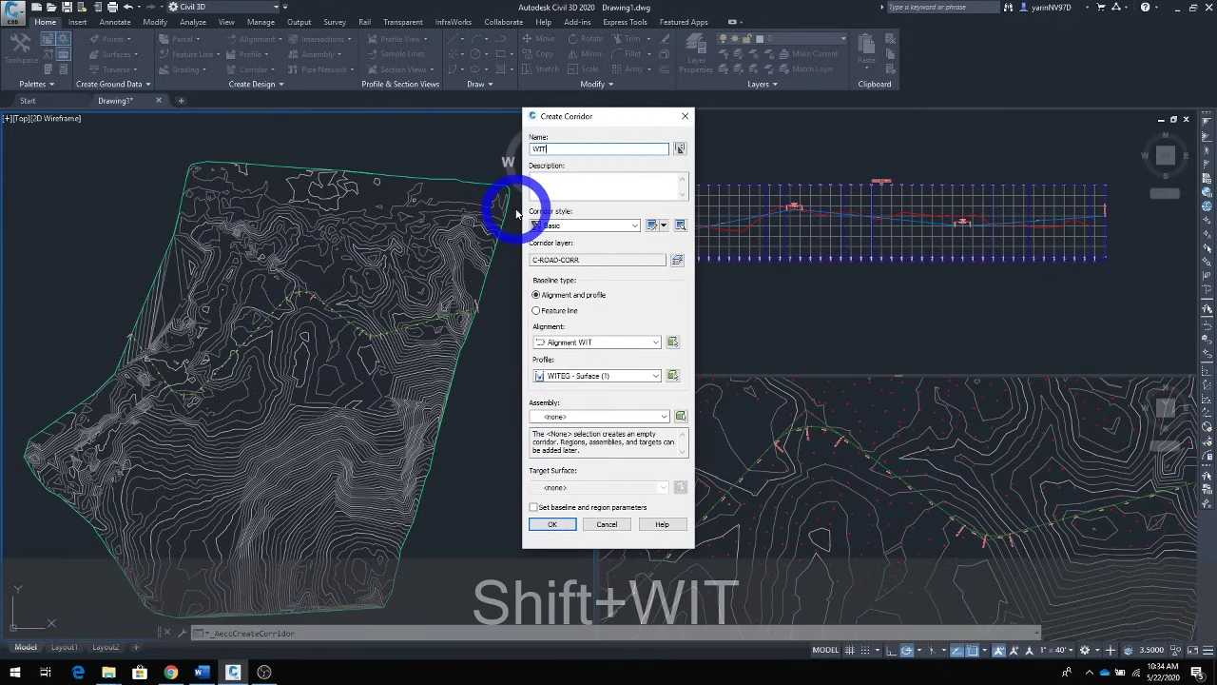
{"action": "type", "text": " Ave"}
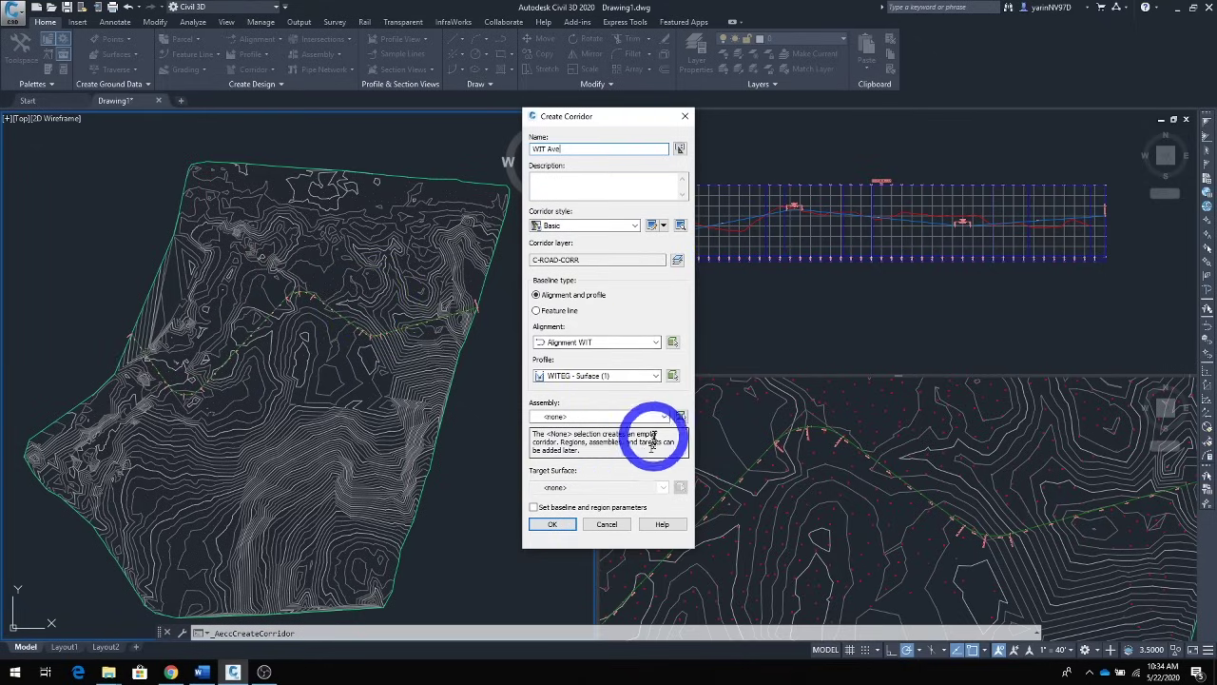
Assign the WITFG profile and the WIT1 assembly to the new corridor
{"action": "left_click", "coordinate": [654, 380]}
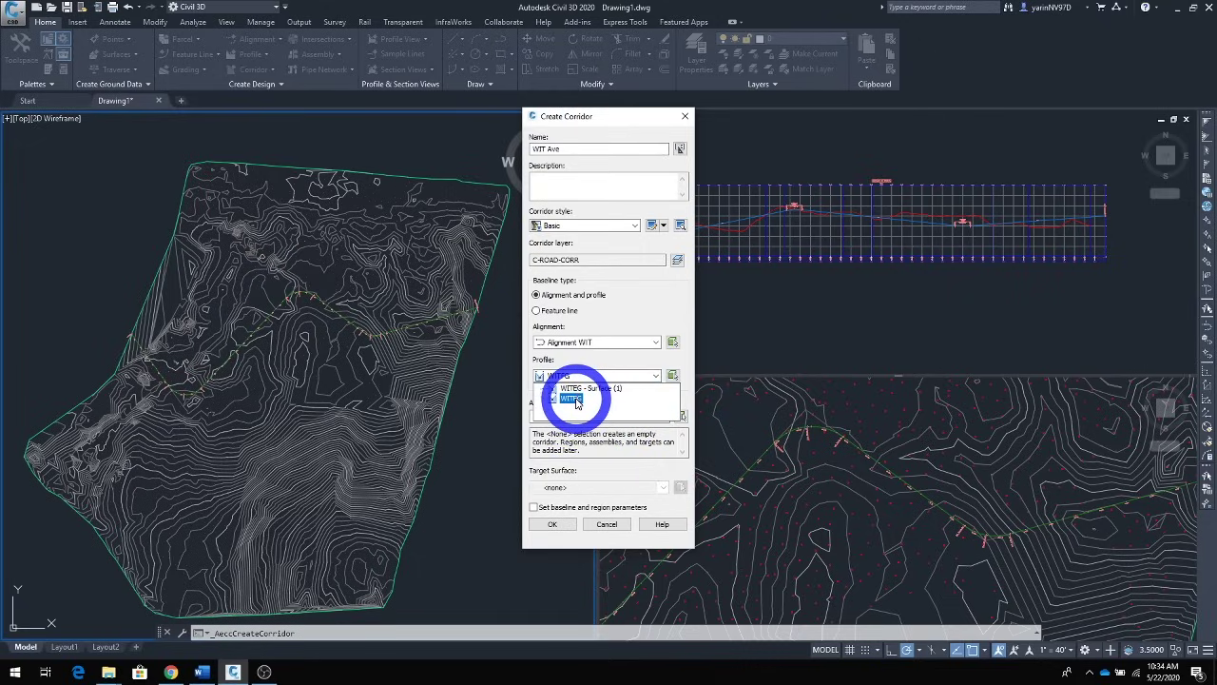
{"action": "left_click", "coordinate": [572, 399]}
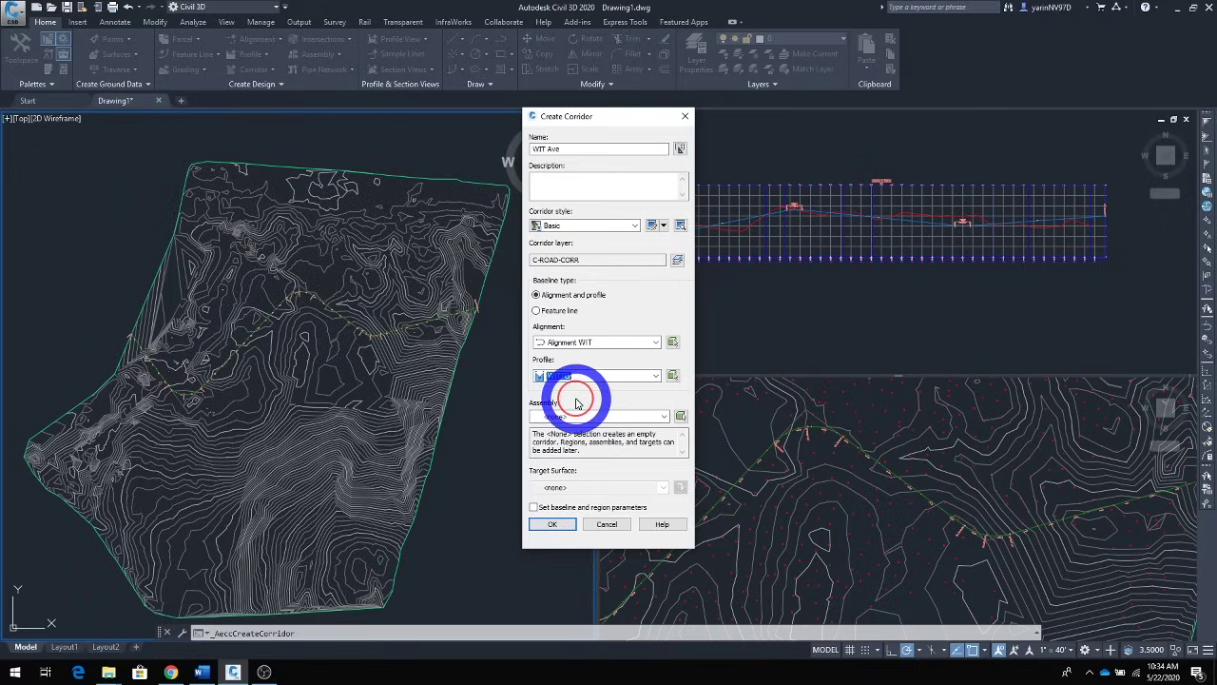
{"action": "left_click", "coordinate": [665, 417]}
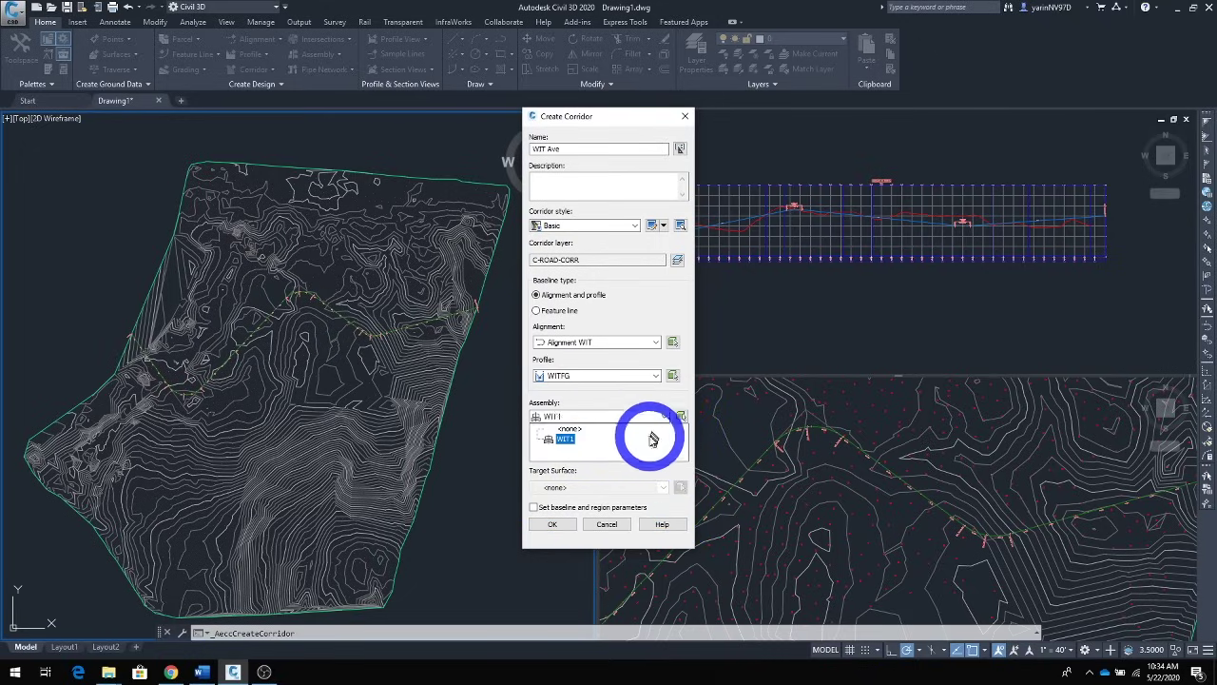
{"action": "left_click", "coordinate": [652, 437]}
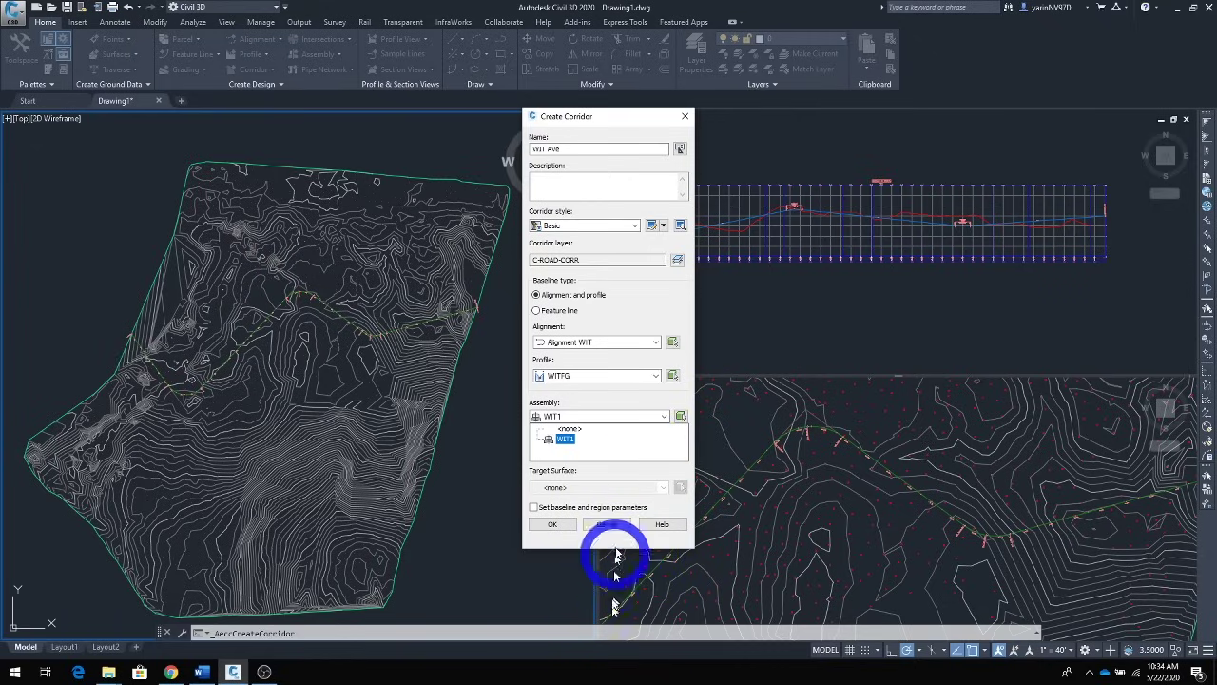
{"action": "left_click", "coordinate": [552, 440]}
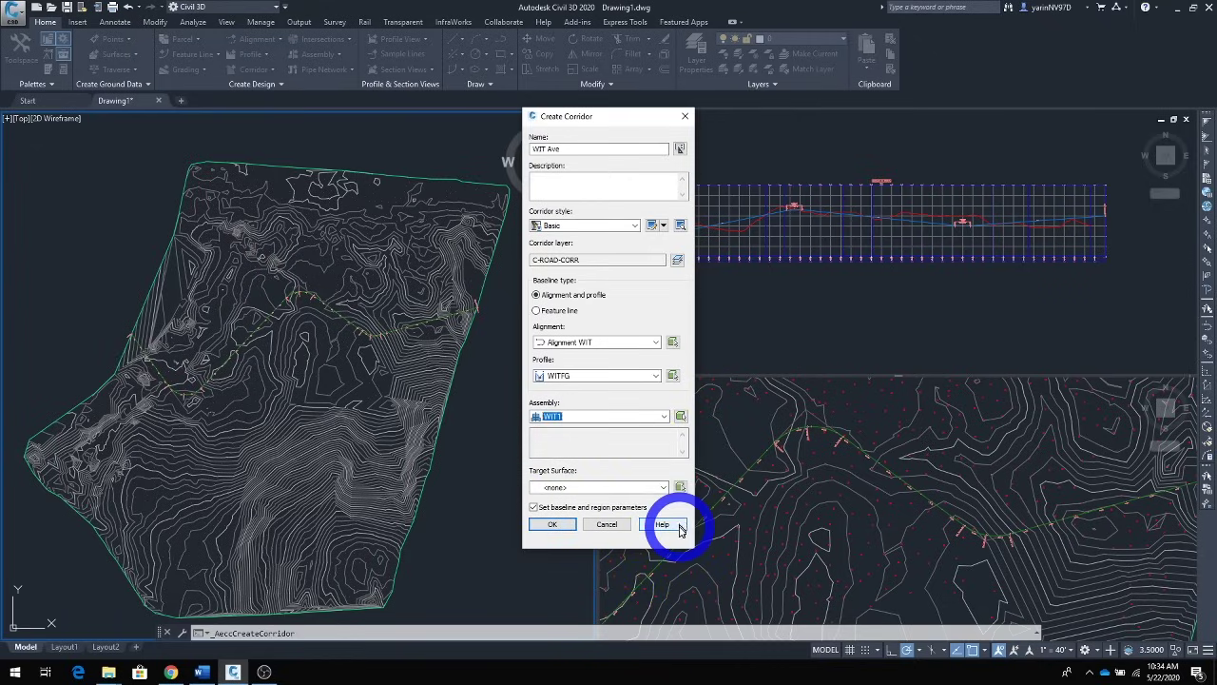
Turn off the option to set baseline and region parameters, and create the corridor without a target surface
{"action": "left_click", "coordinate": [535, 508]}
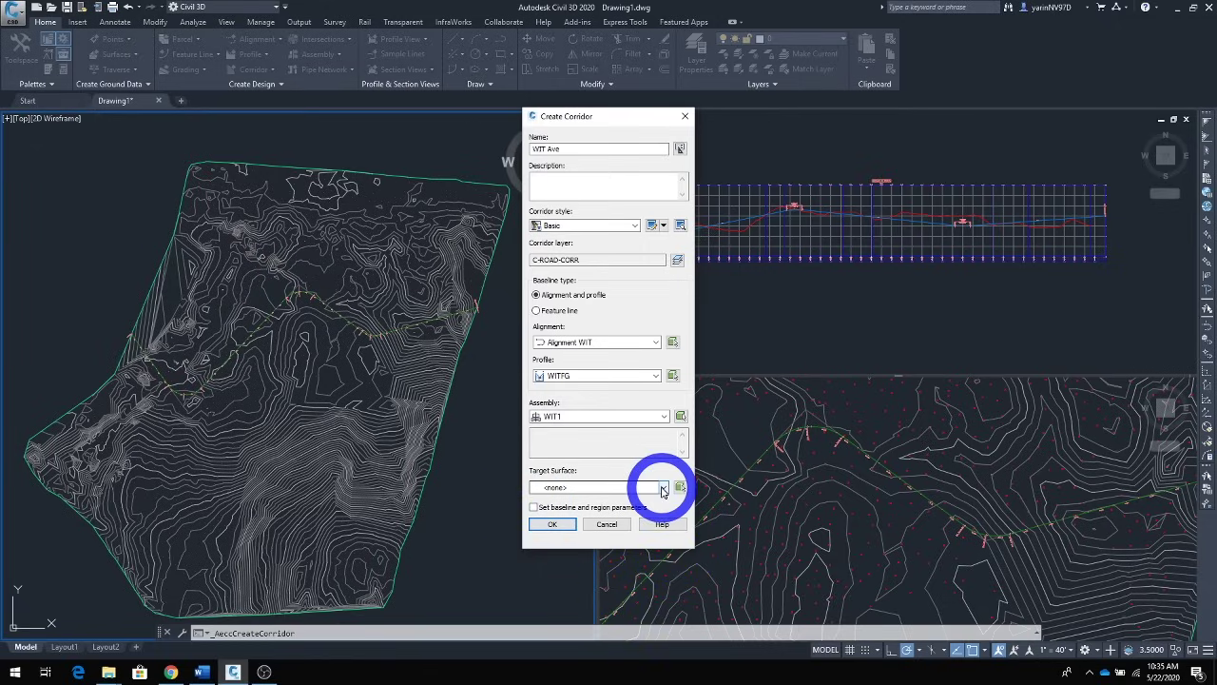
{"action": "left_click", "coordinate": [553, 525]}
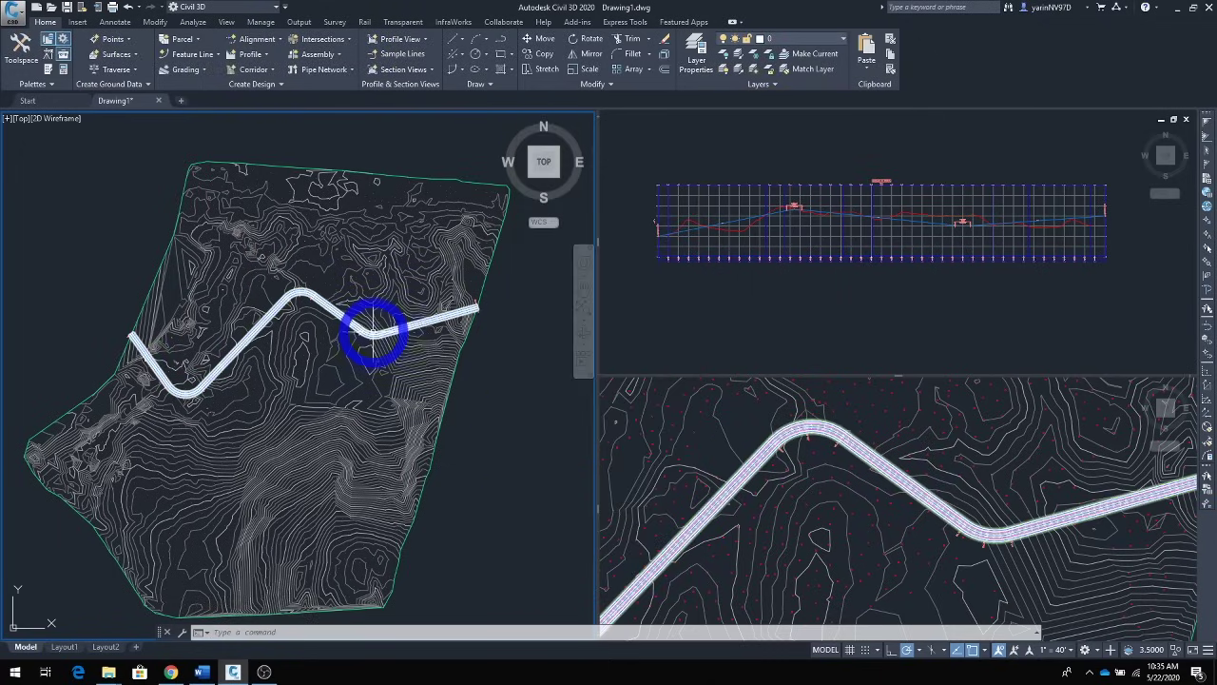
{"action": "scroll", "coordinate": [372, 331], "scroll_direction": "up", "scroll_amount": 6}
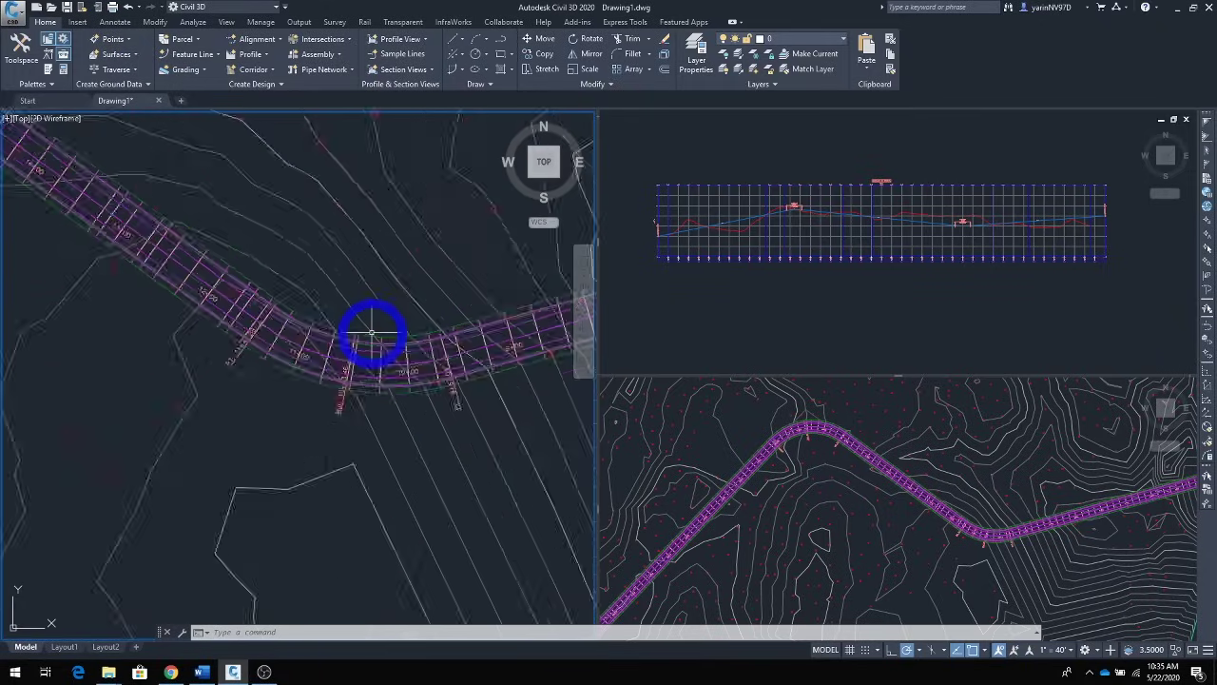
Fit the whole surface in the large plan viewport and make the smaller plan viewport below the profile view active
{"action": "scroll", "coordinate": [371, 333], "scroll_direction": "up", "scroll_amount": 4}
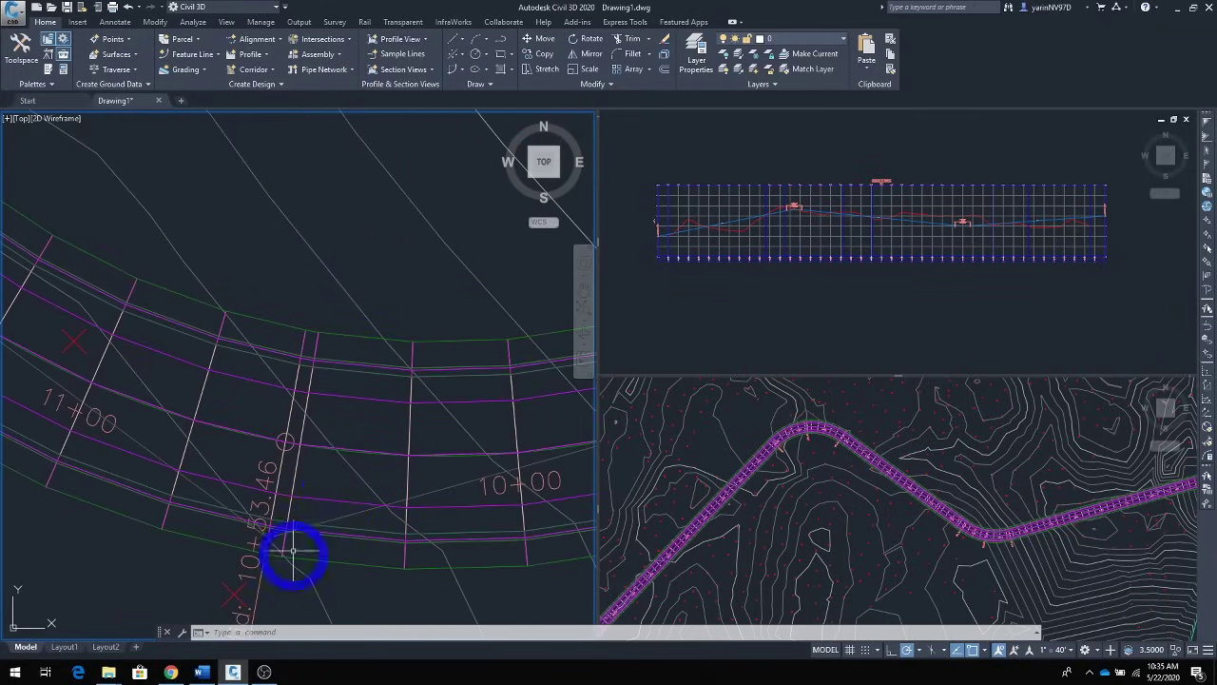
{"action": "scroll", "coordinate": [321, 440], "scroll_direction": "down", "scroll_amount": 10}
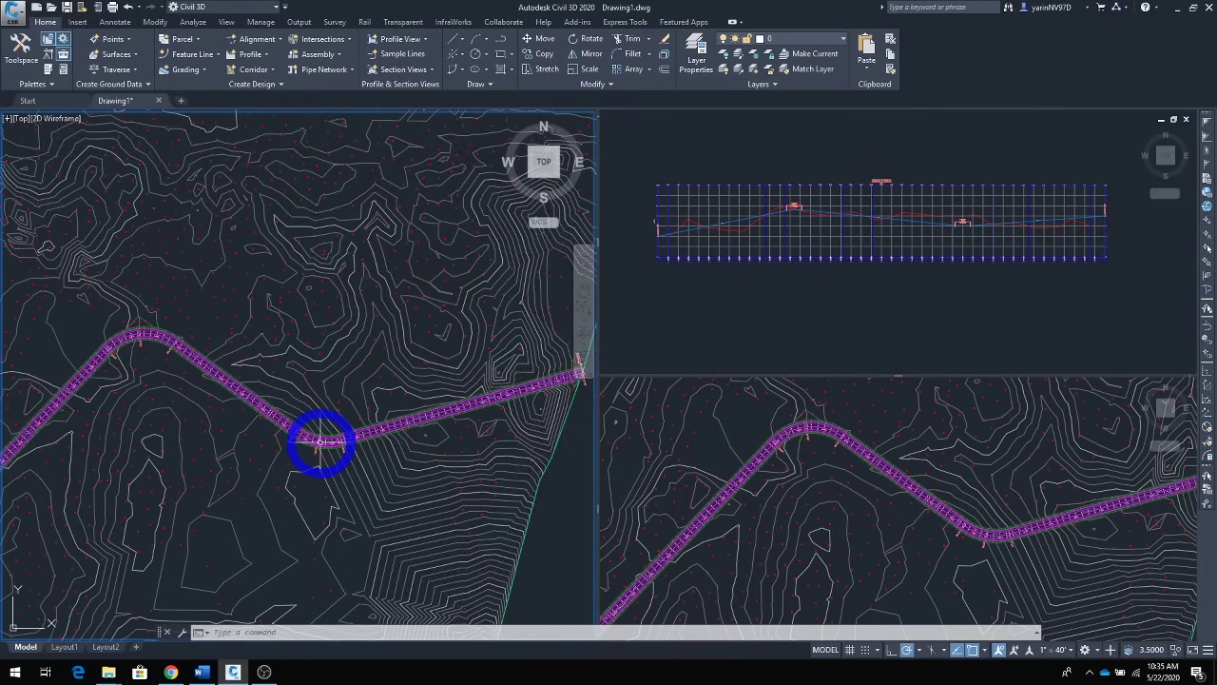
{"action": "scroll", "coordinate": [321, 440], "scroll_direction": "down", "scroll_amount": 5}
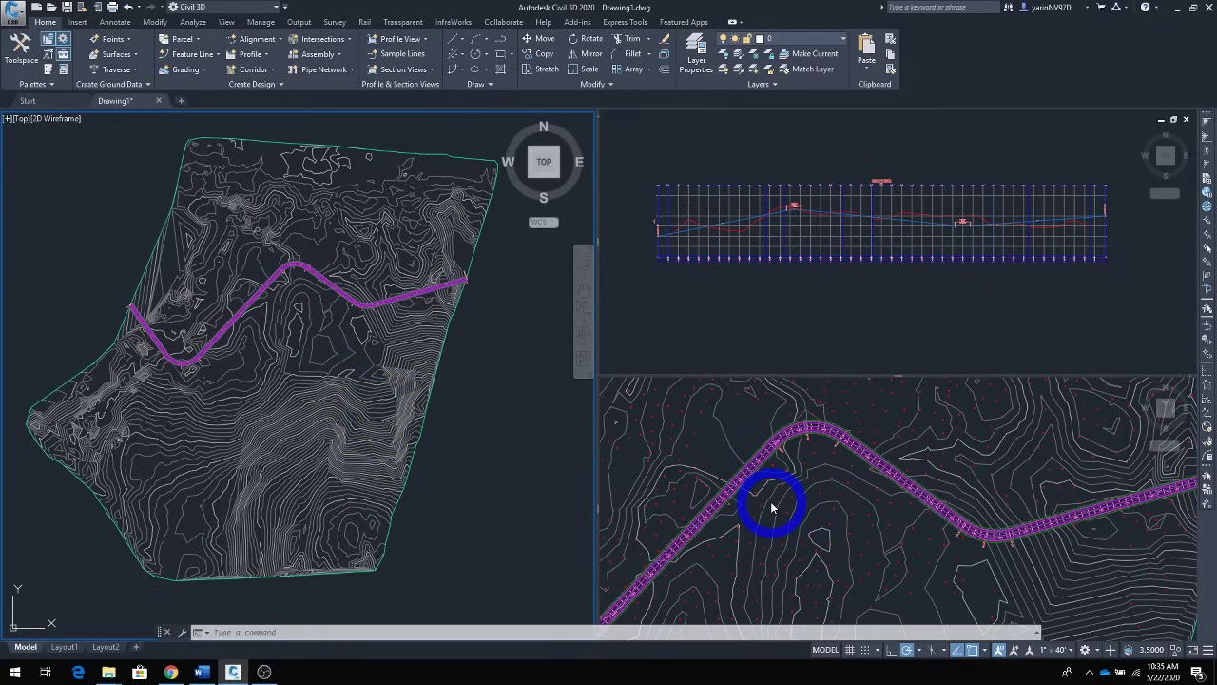
{"action": "left_click", "coordinate": [779, 447]}
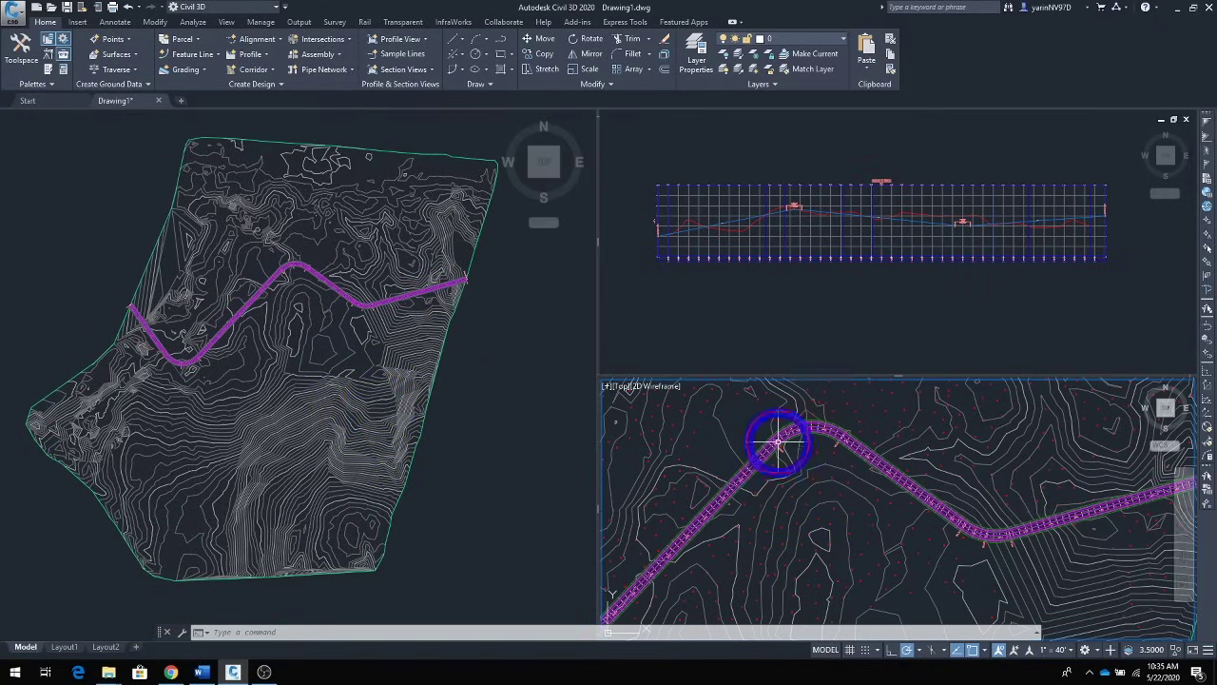
{"action": "left_click", "coordinate": [779, 447]}
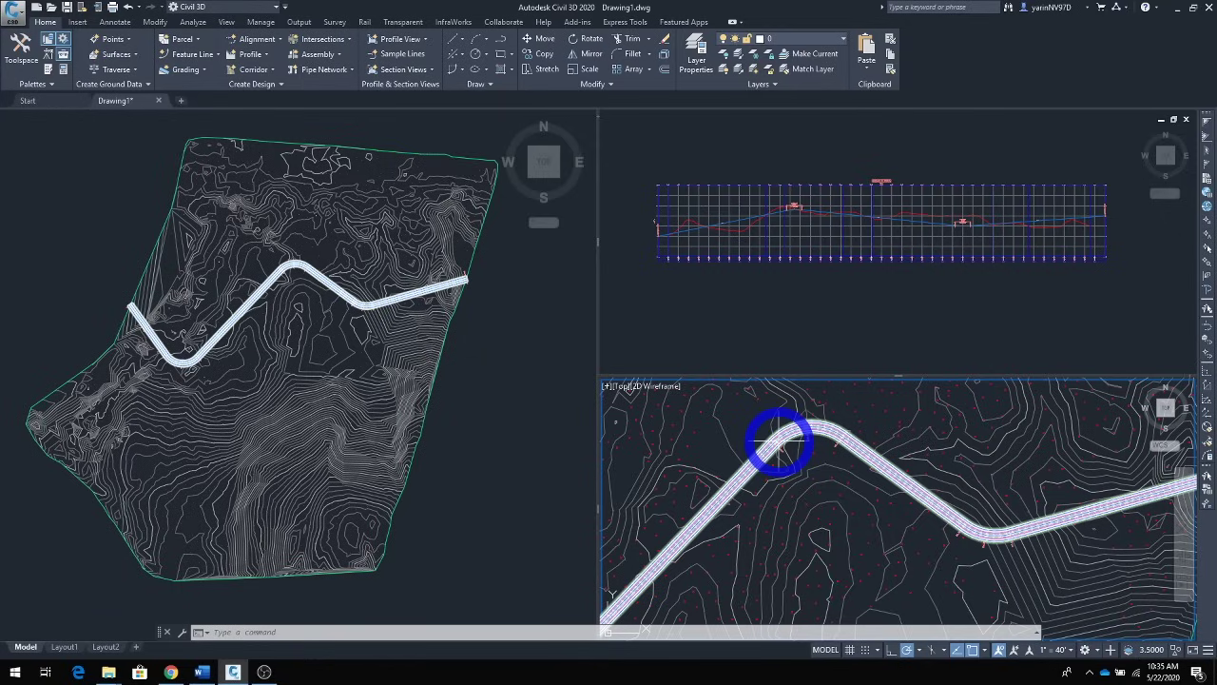
{"action": "right_click", "coordinate": [779, 442]}
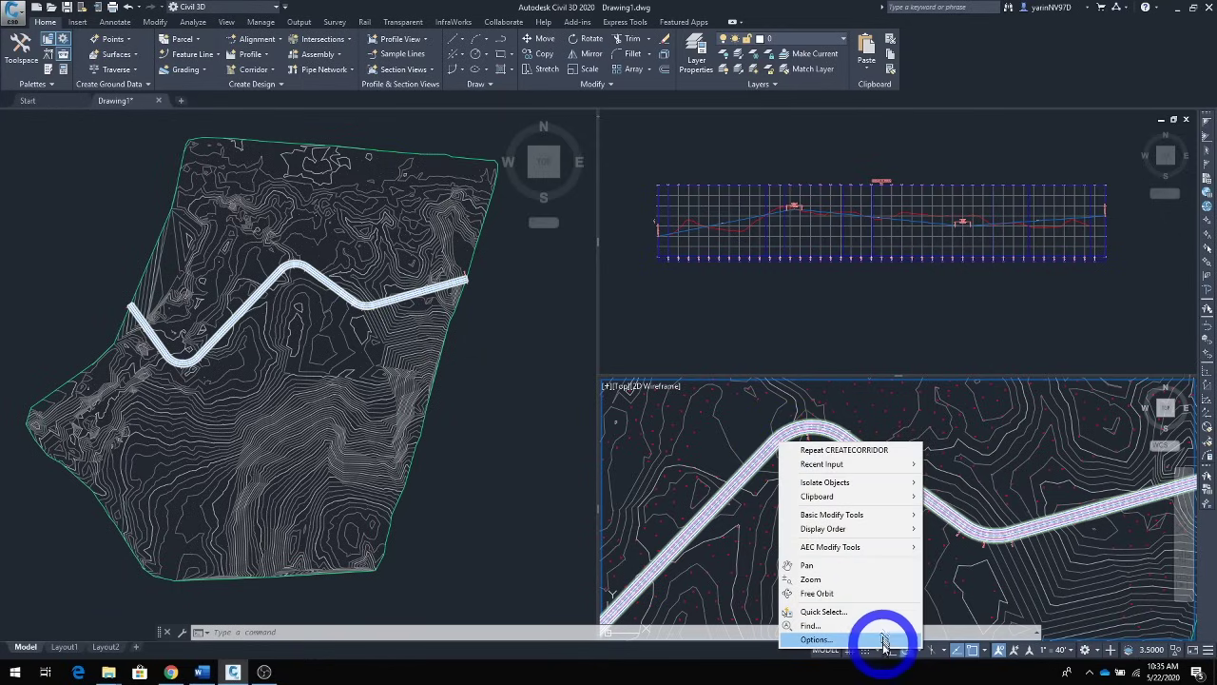
{"action": "left_click", "coordinate": [757, 580]}
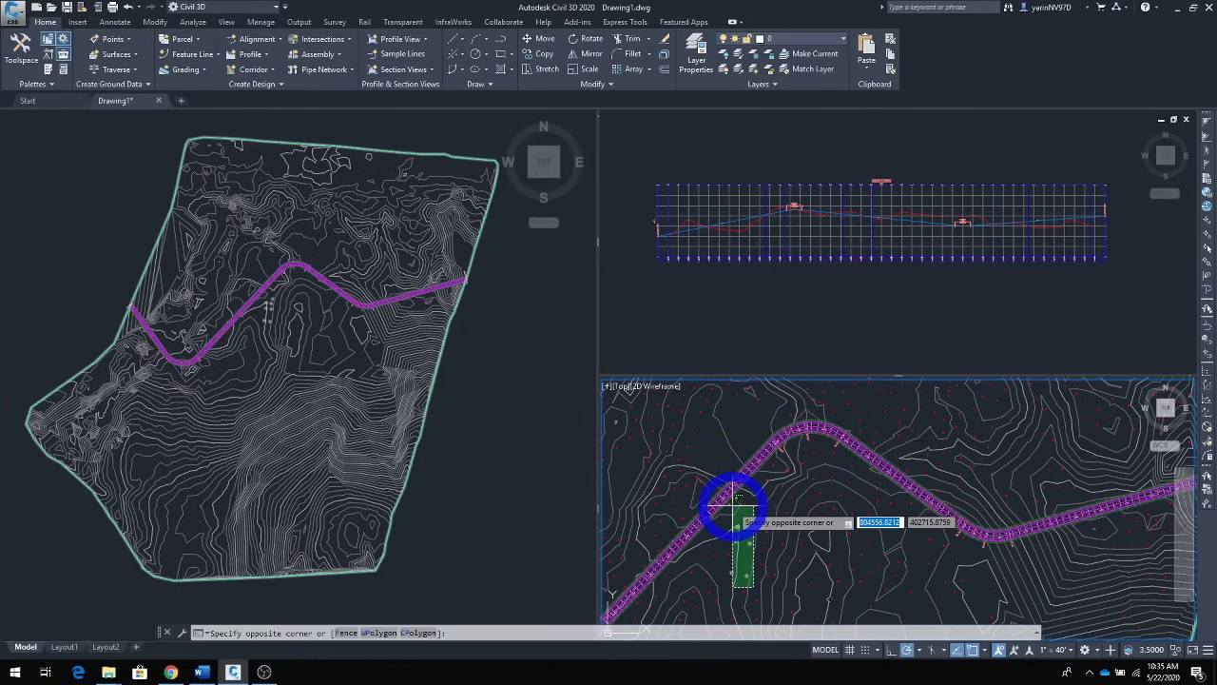
{"action": "key", "text": "Escape"}
{"action": "key", "text": "Escape"}
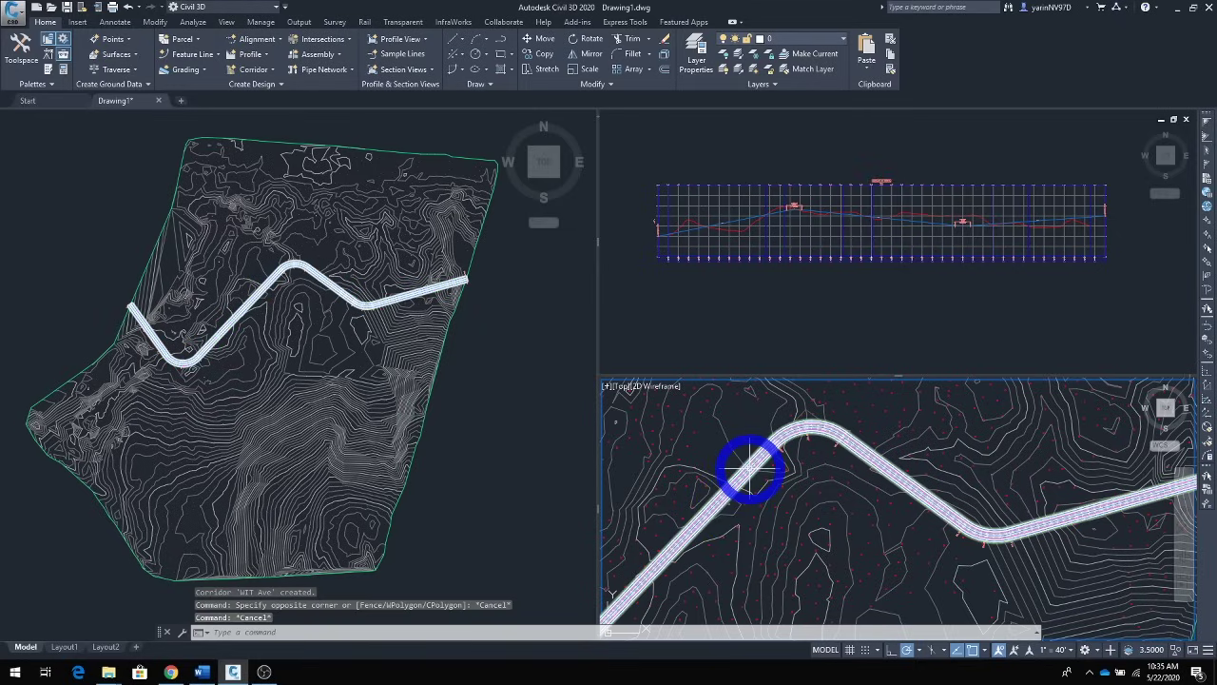
Open the WIT Ave corridor from the smaller plan viewport in the Object Viewer and enlarge the viewer window
{"action": "left_click", "coordinate": [775, 447]}
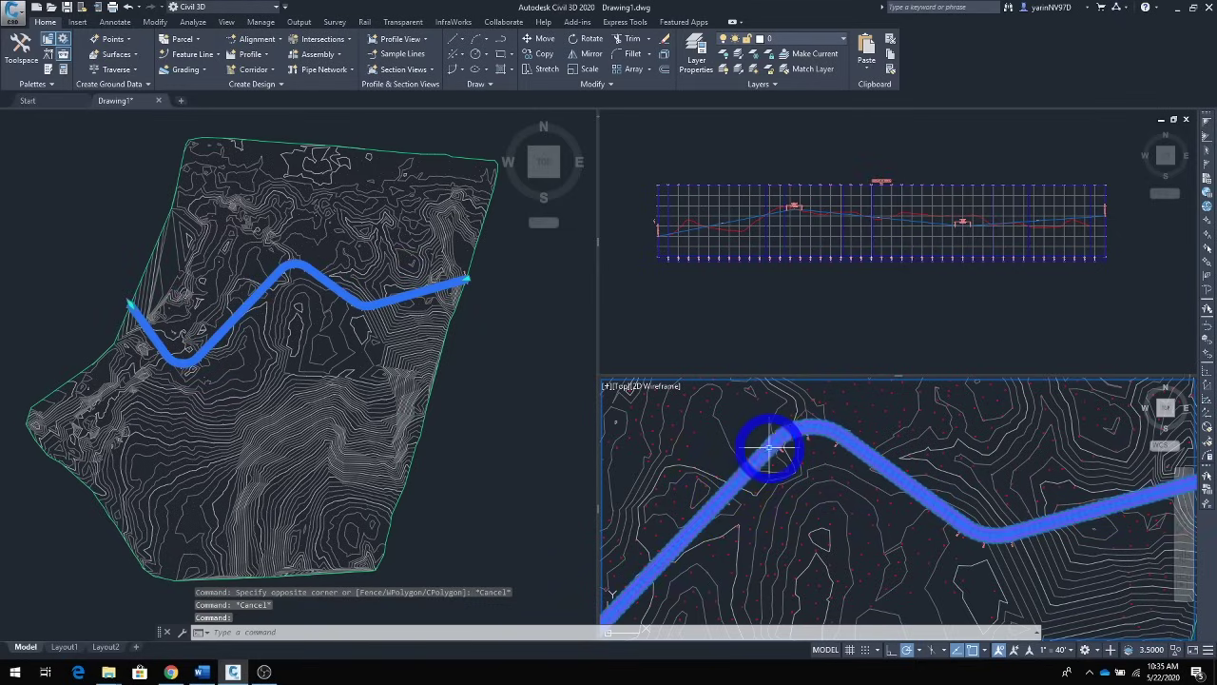
{"action": "right_click", "coordinate": [775, 447]}
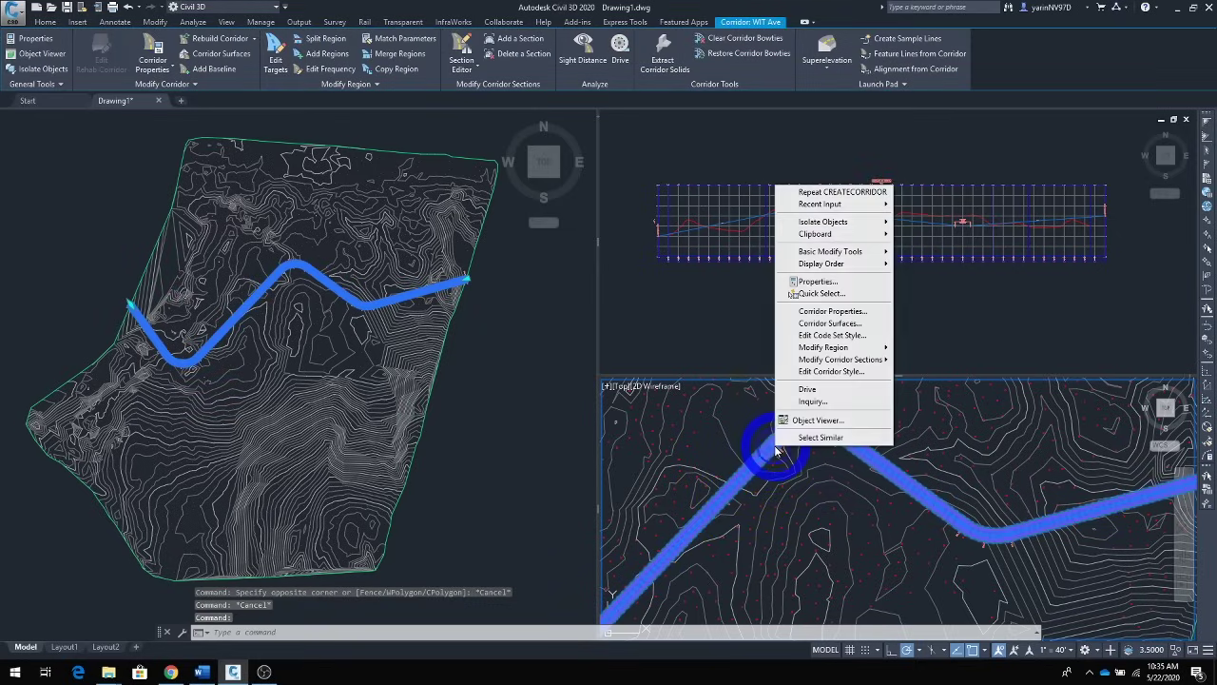
{"action": "left_click", "coordinate": [833, 421]}
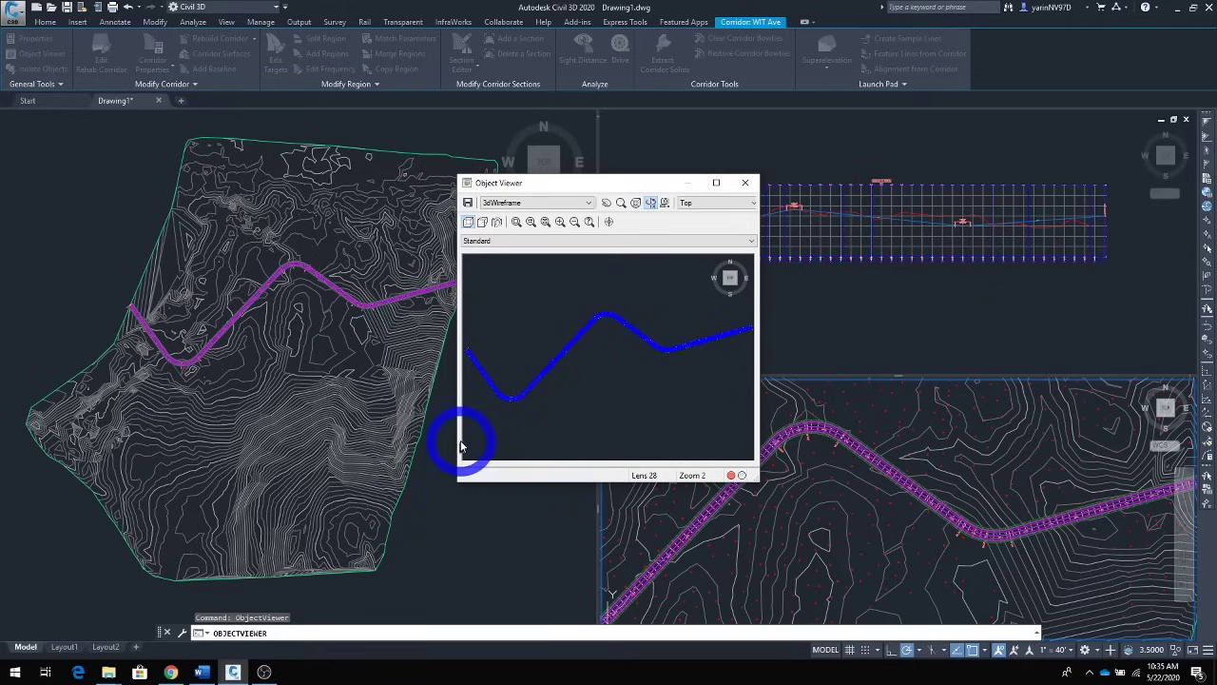
{"action": "left_click_drag", "start_coordinate": [455, 441], "coordinate": [285, 438]}
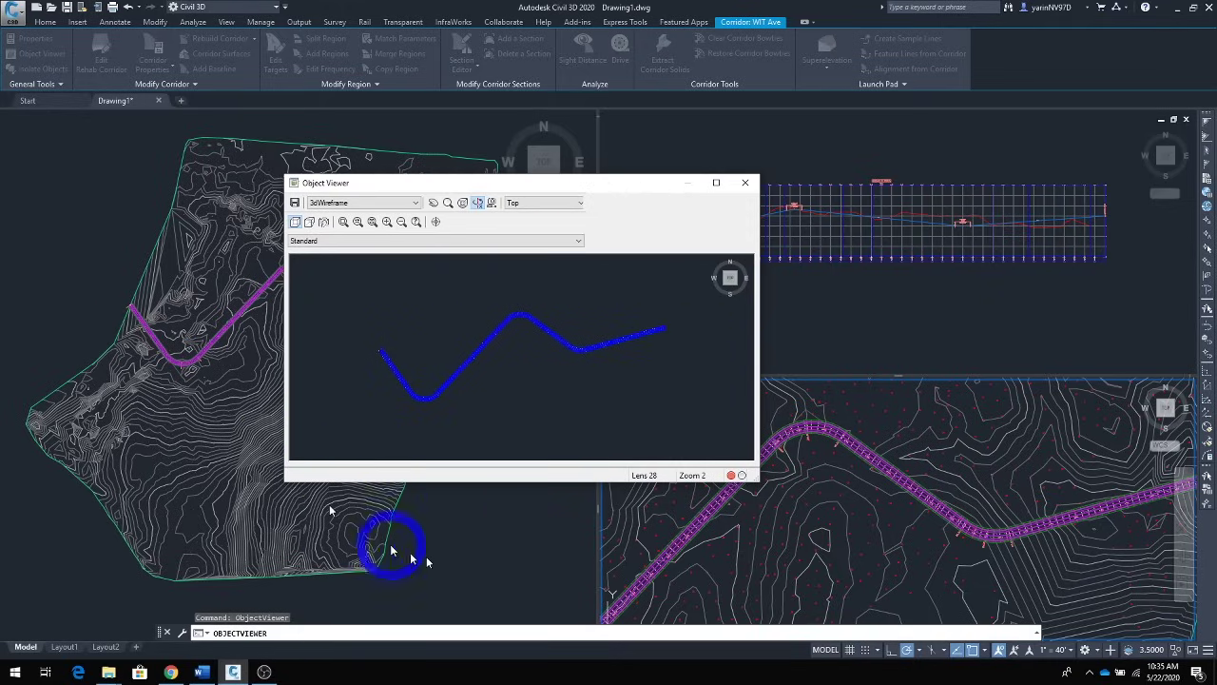
{"action": "left_click_drag", "start_coordinate": [483, 479], "coordinate": [482, 547]}
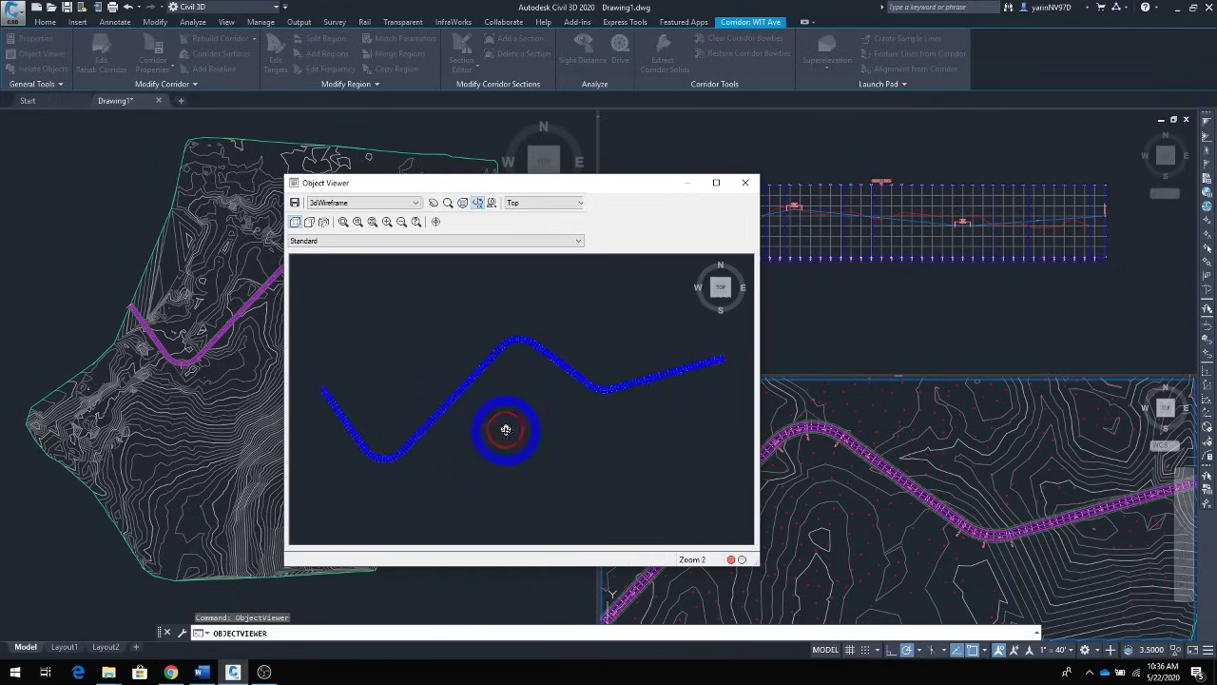
Tilt the corridor into a 3D view at one of its curves and set the Object Viewer's visual style to Wireframe
{"action": "left_click_drag", "start_coordinate": [505, 430], "coordinate": [522, 322]}
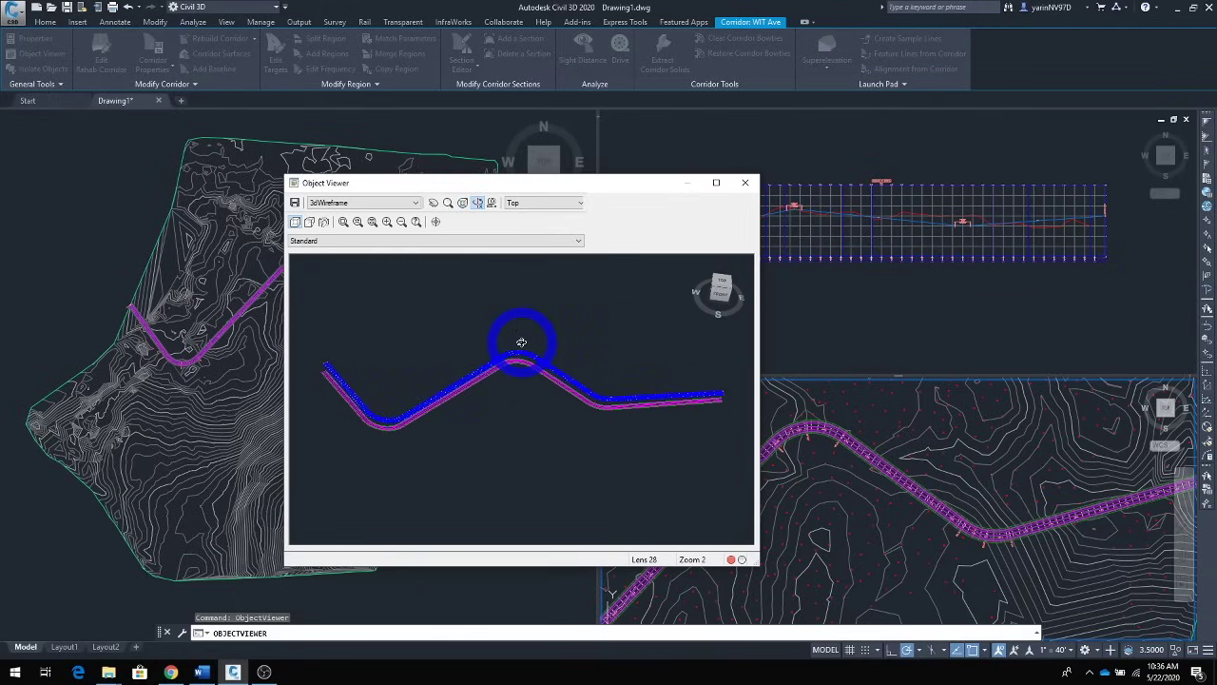
{"action": "scroll", "coordinate": [522, 399], "scroll_direction": "up", "scroll_amount": 5}
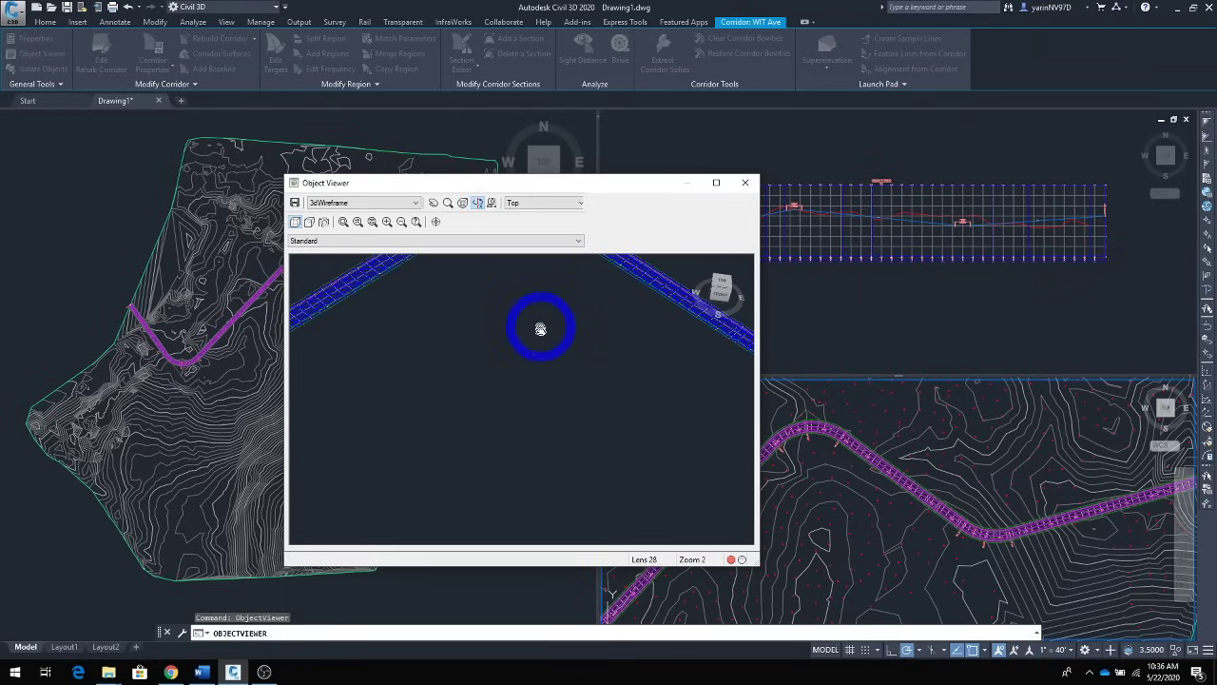
{"action": "middle_click_drag", "start_coordinate": [541, 329], "coordinate": [470, 466]}
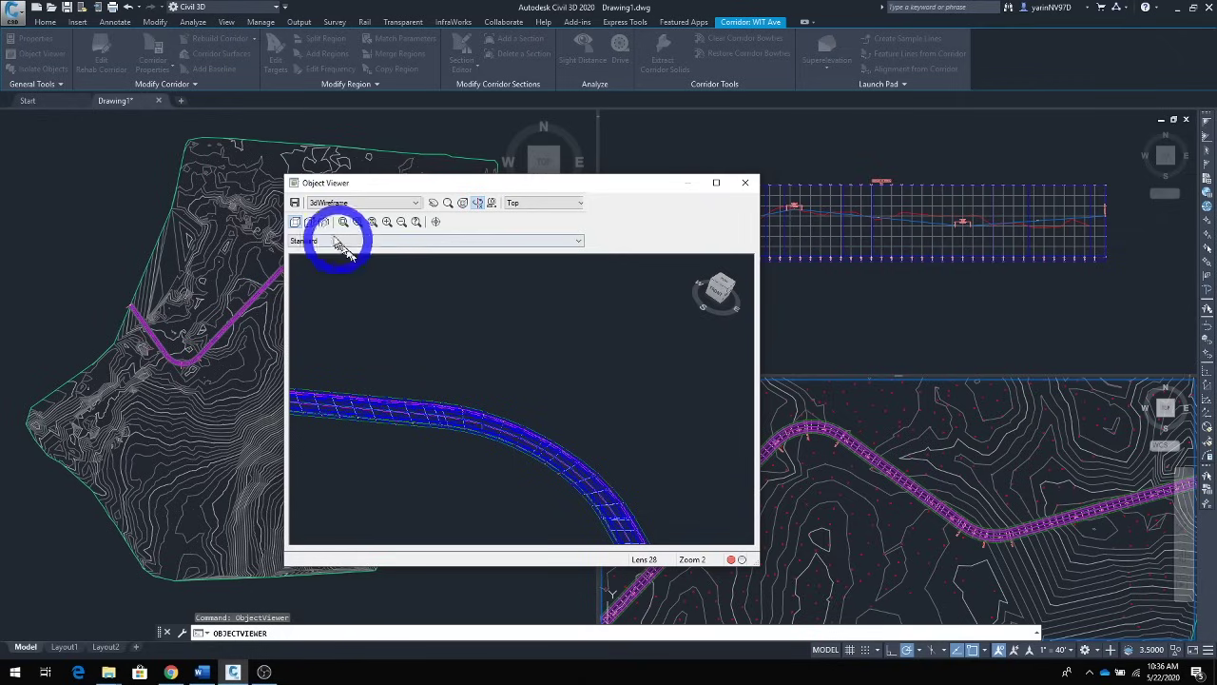
{"action": "left_click", "coordinate": [416, 202]}
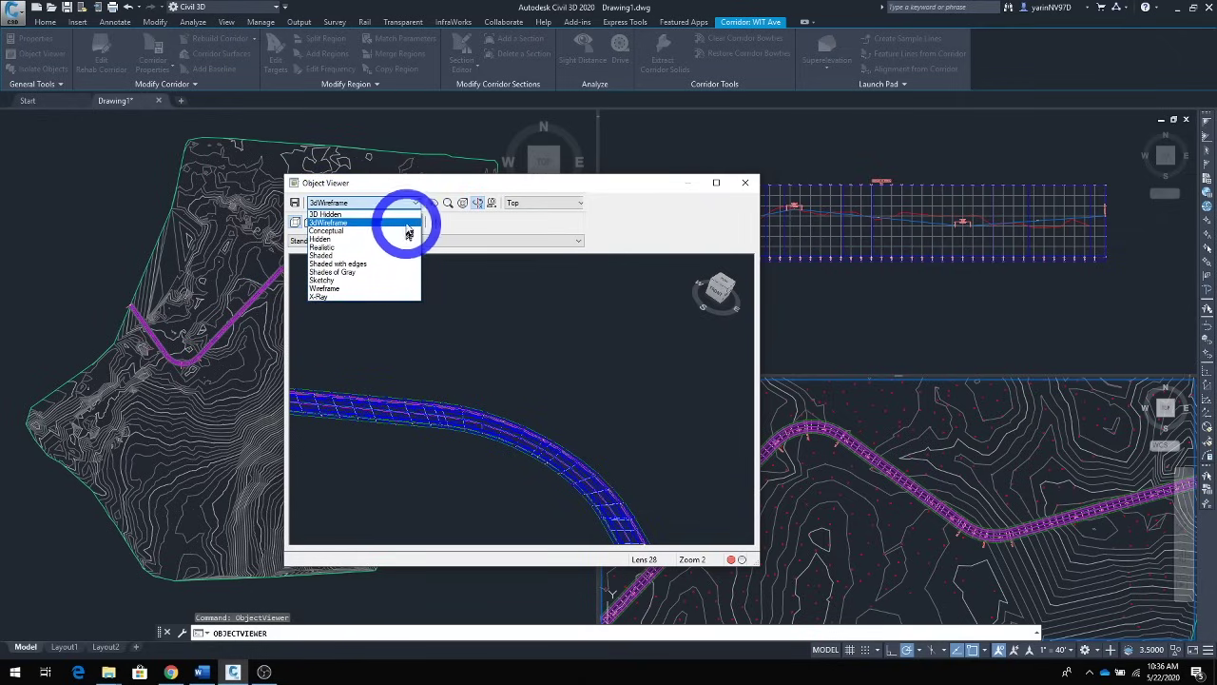
{"action": "left_click", "coordinate": [404, 289]}
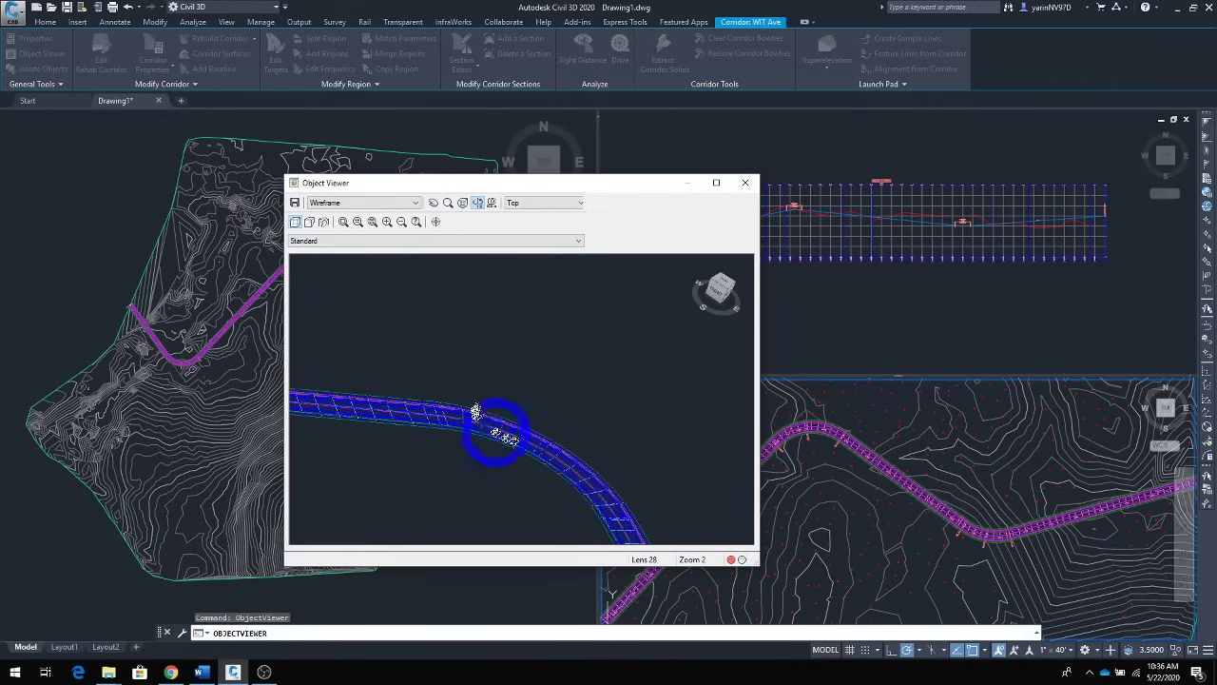
Frame the corridor's assembly sections up close in 3D, apply that view to the active viewport and close the Object Viewer
{"action": "scroll", "coordinate": [542, 444], "scroll_direction": "down", "scroll_amount": 2}
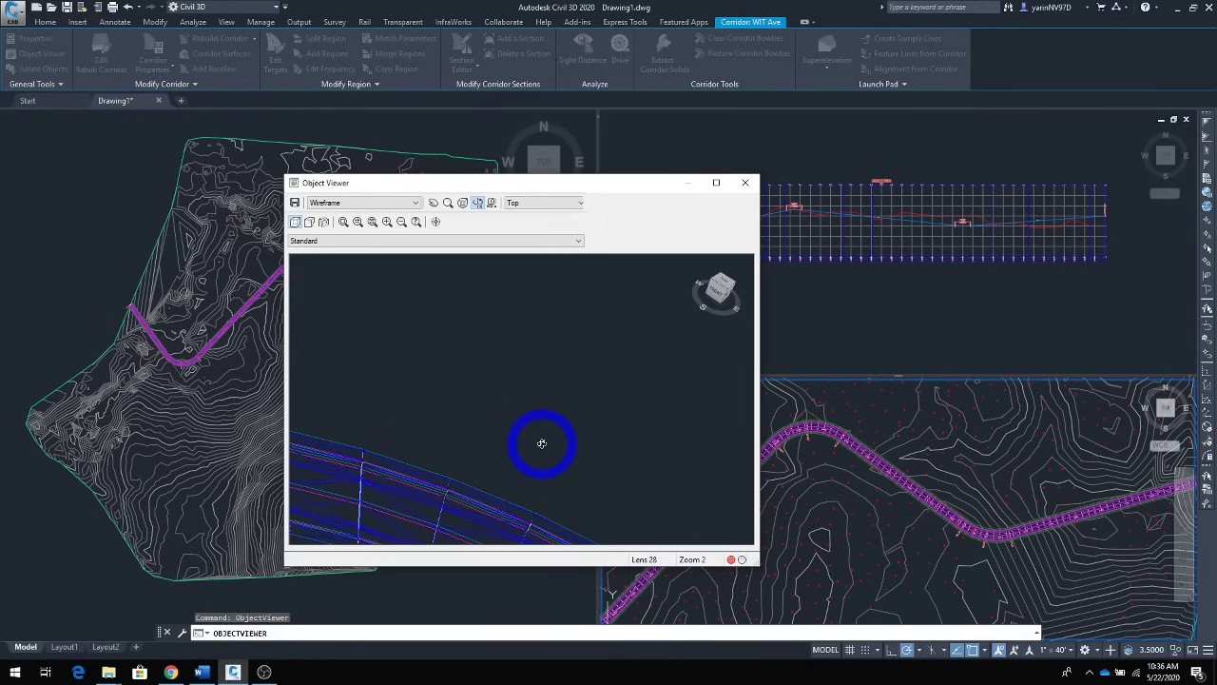
{"action": "scroll", "coordinate": [543, 439], "scroll_direction": "up", "scroll_amount": 6}
{"action": "middle_click_drag", "start_coordinate": [473, 320], "coordinate": [491, 421]}
{"action": "scroll", "coordinate": [489, 419], "scroll_direction": "down", "scroll_amount": 2}
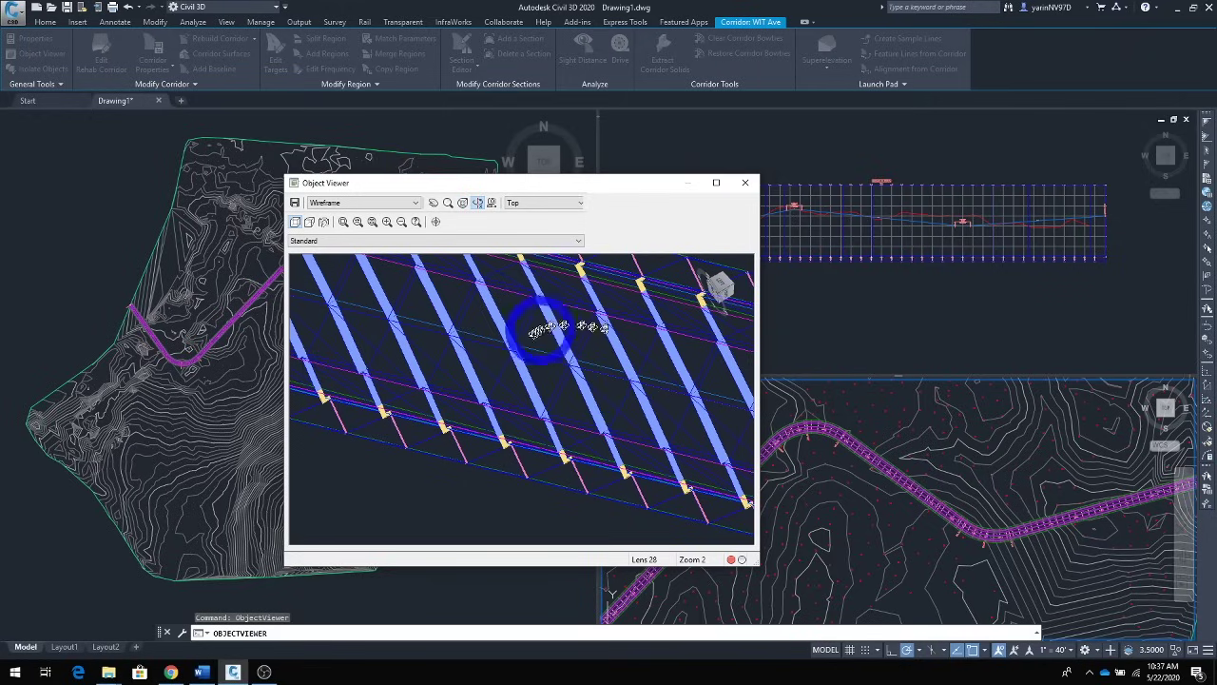
{"action": "left_click", "coordinate": [438, 224]}
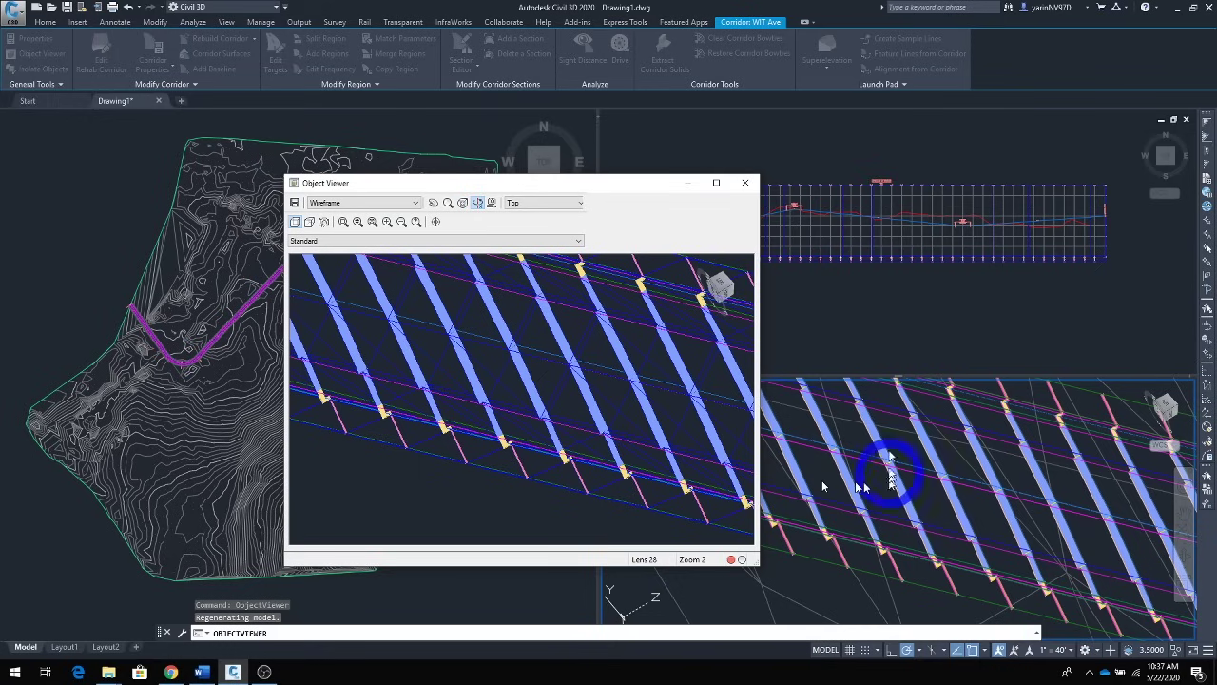
{"action": "left_click", "coordinate": [746, 185]}
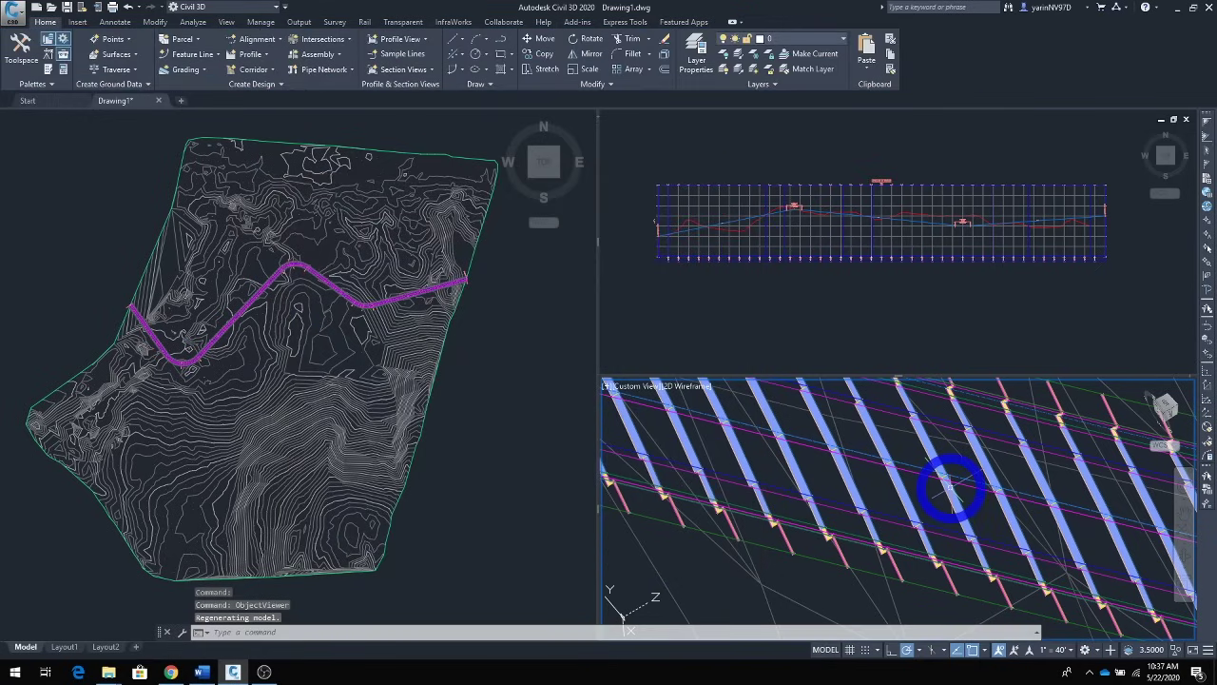
{"action": "middle_click_drag", "start_coordinate": [948, 488], "coordinate": [777, 478], "text": "shift"}
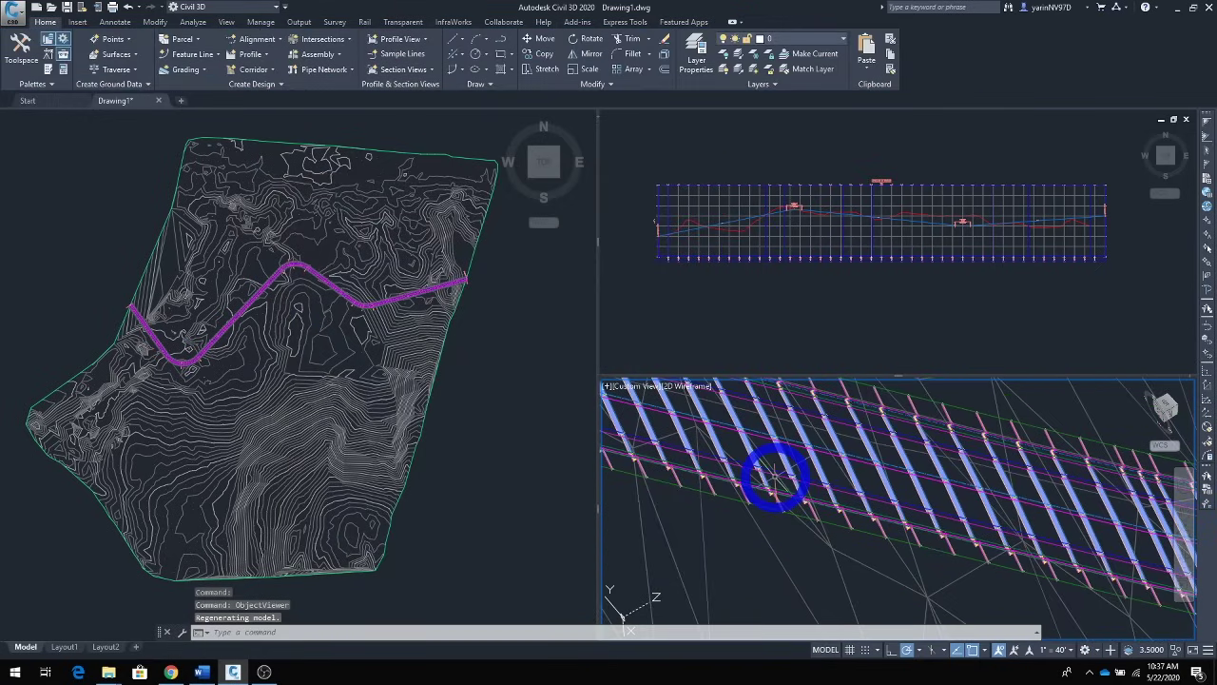